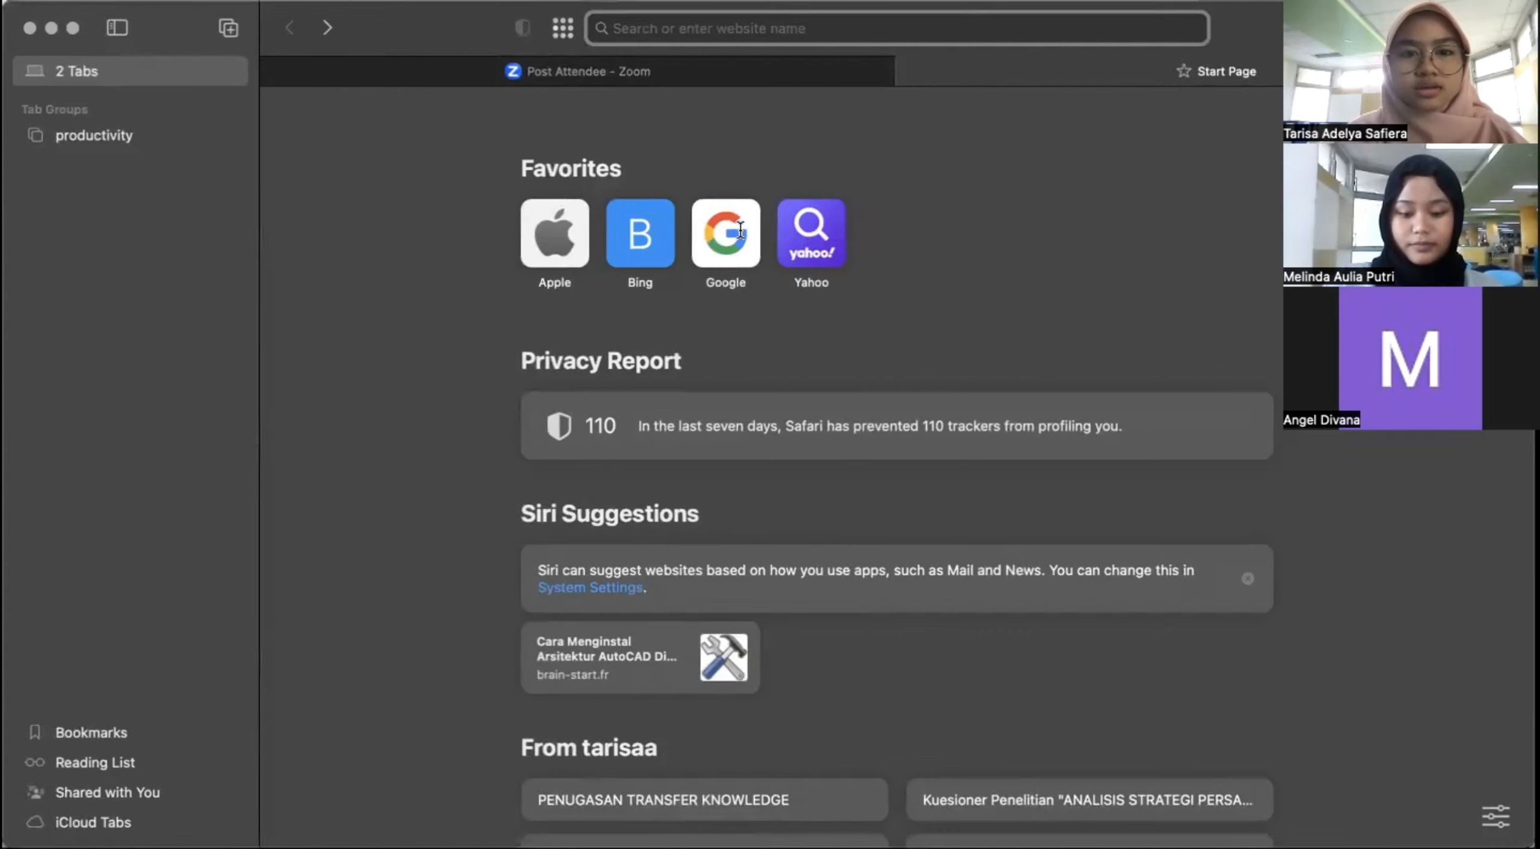
Step: Search Google for 'sage journal', correcting the mistyped 'age journal' query
left_click(738, 36)
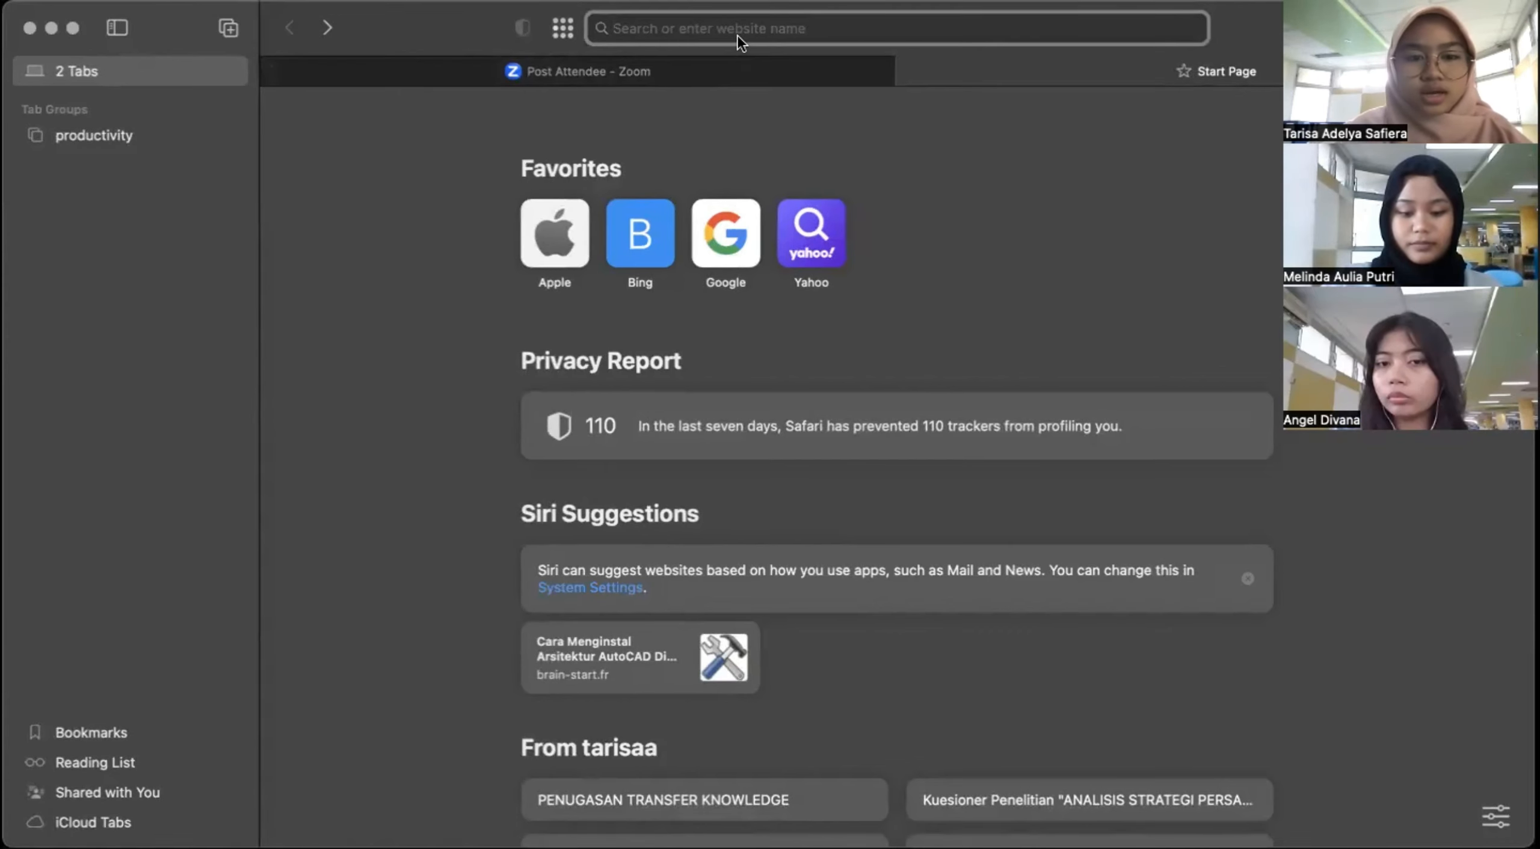
type("age ")
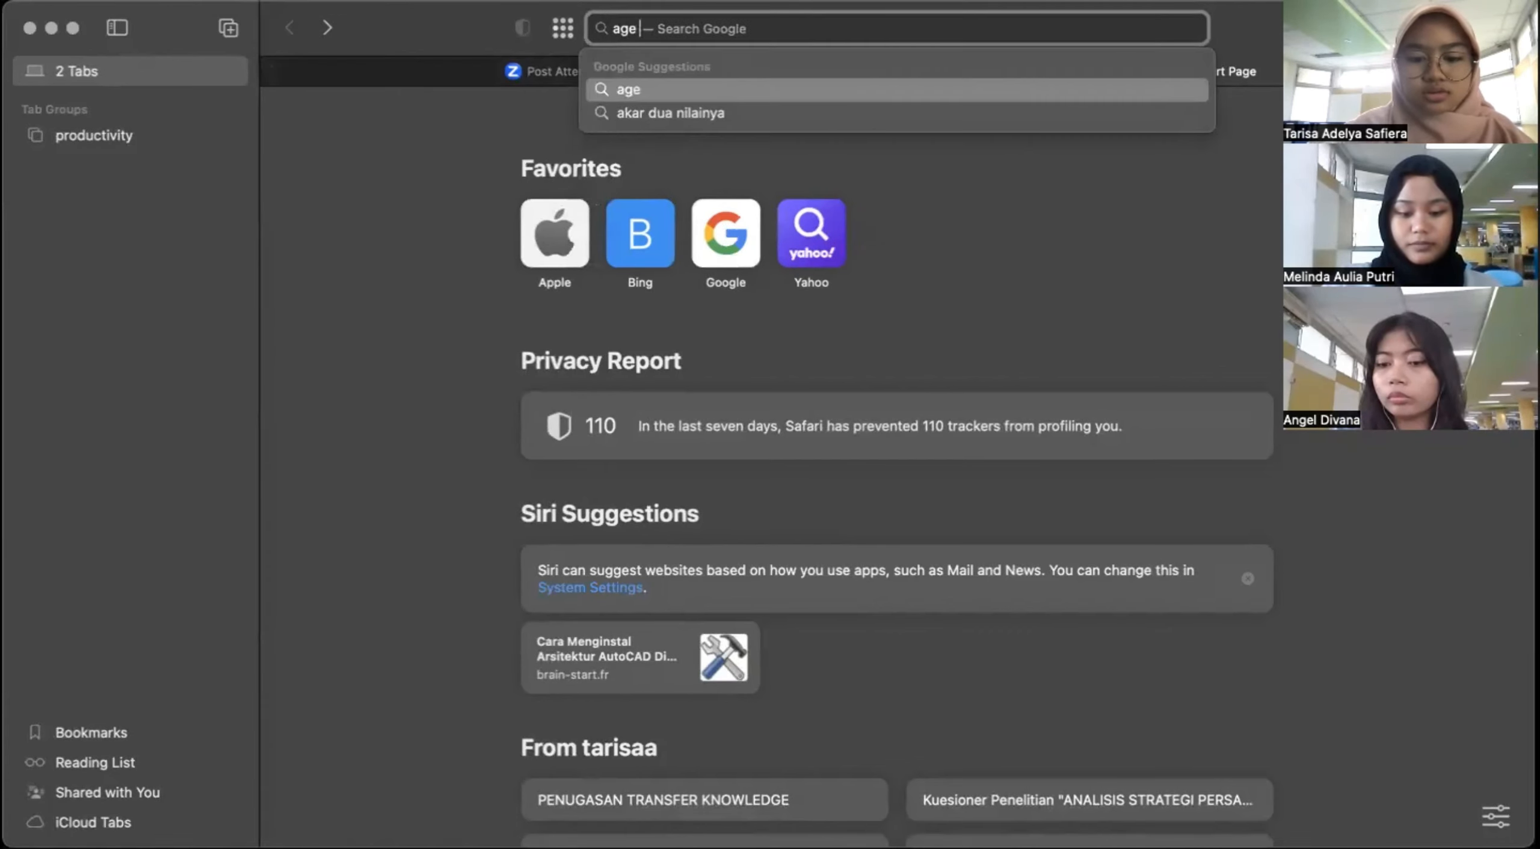
type("journal")
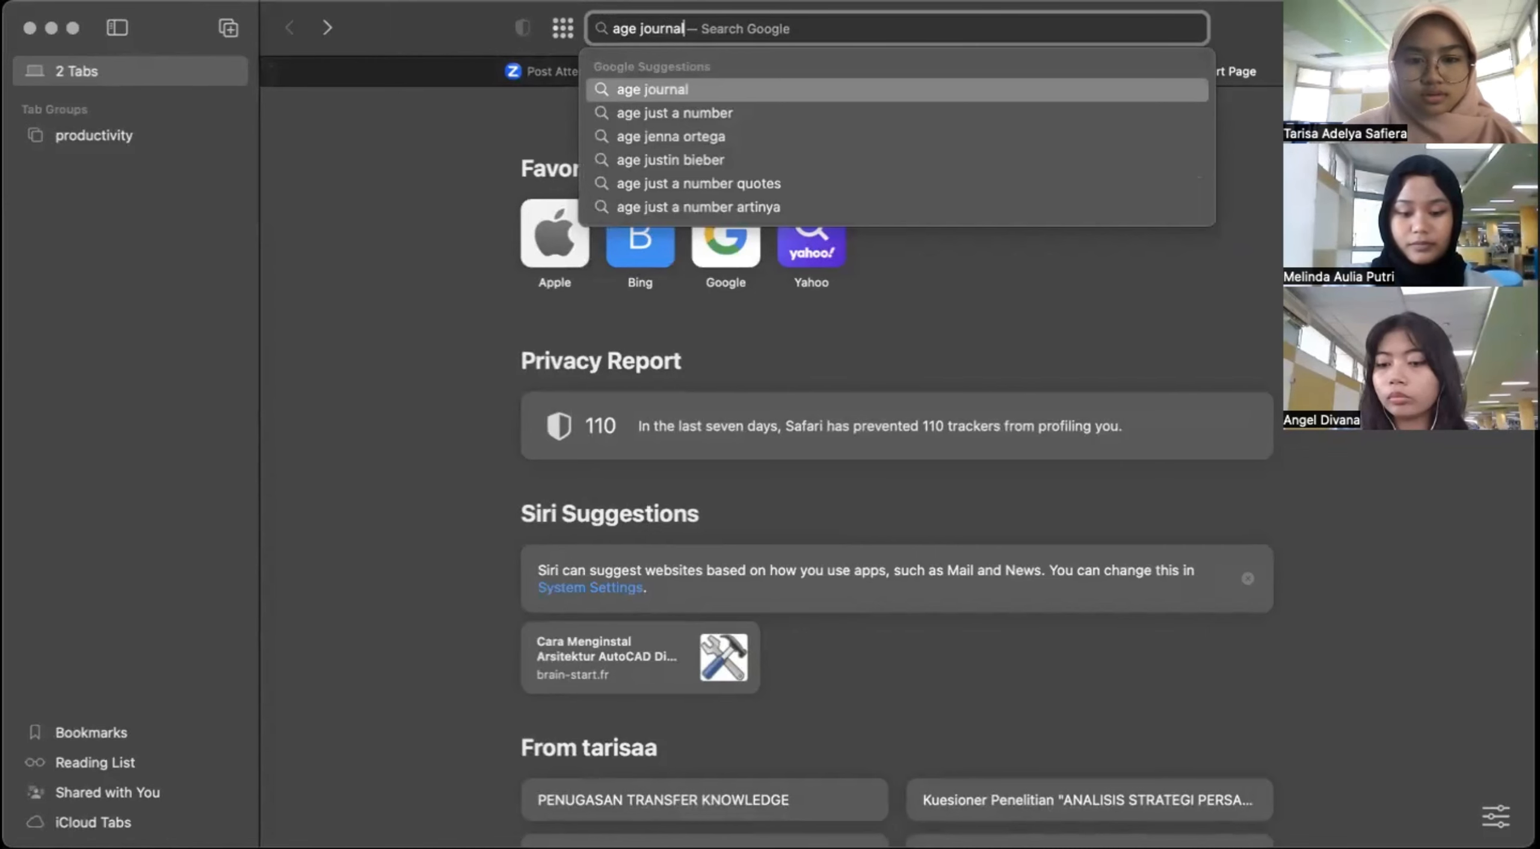
key("Return")
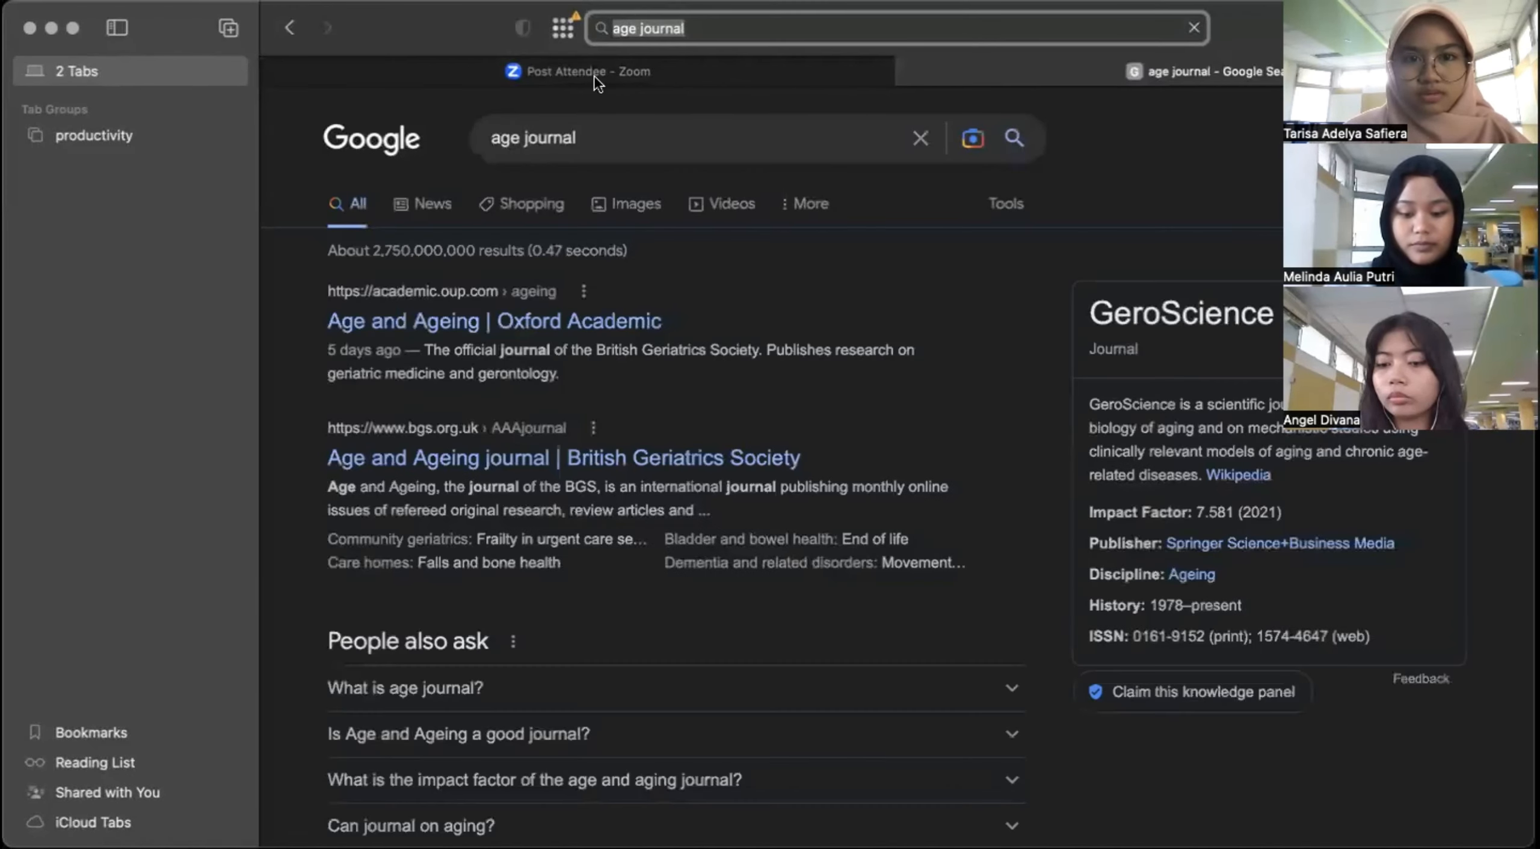
left_click(501, 138)
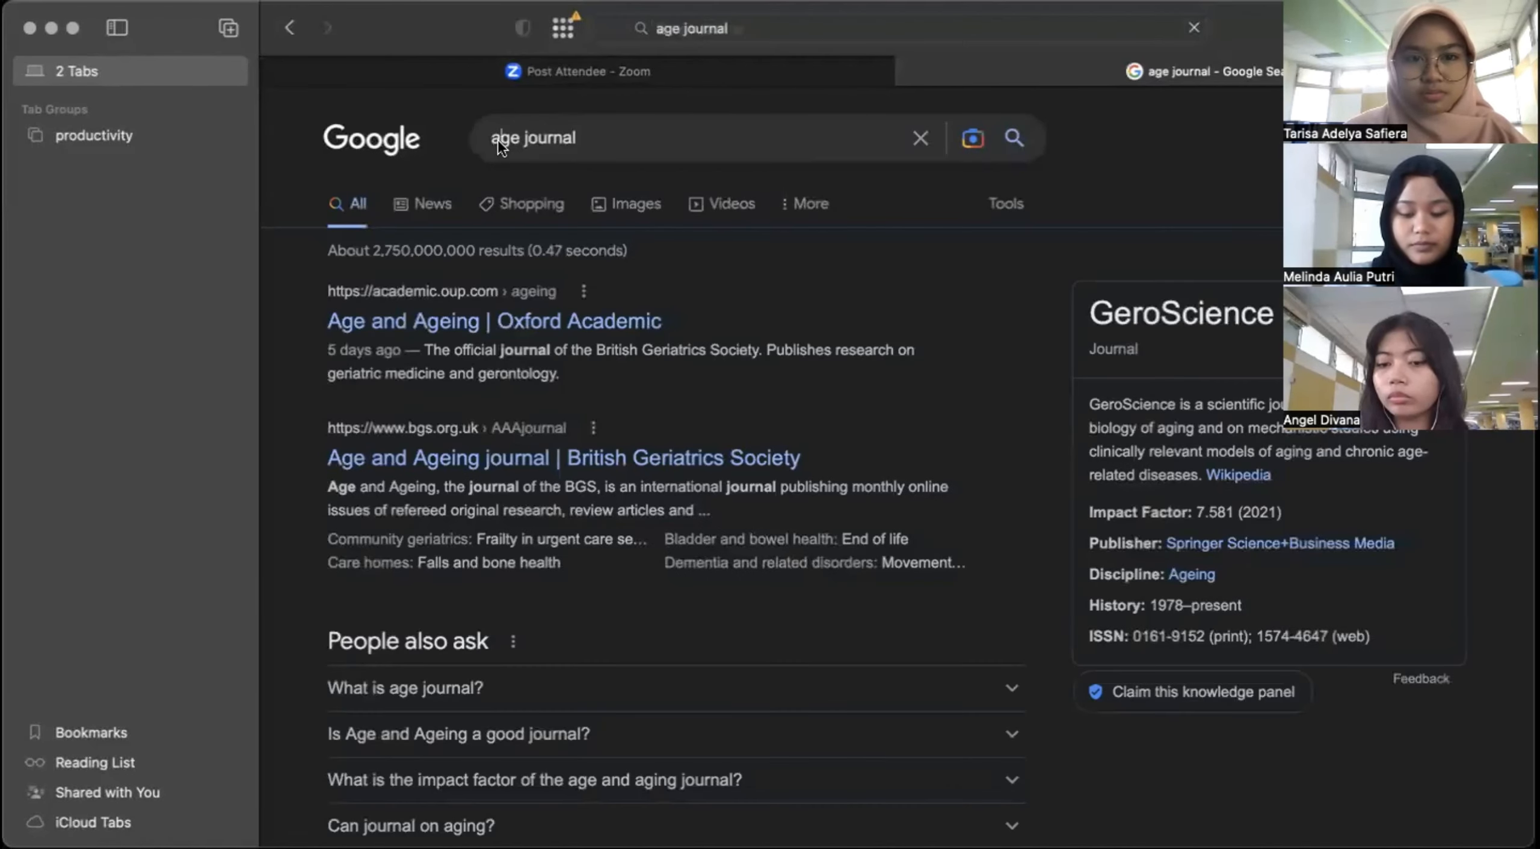
type("s")
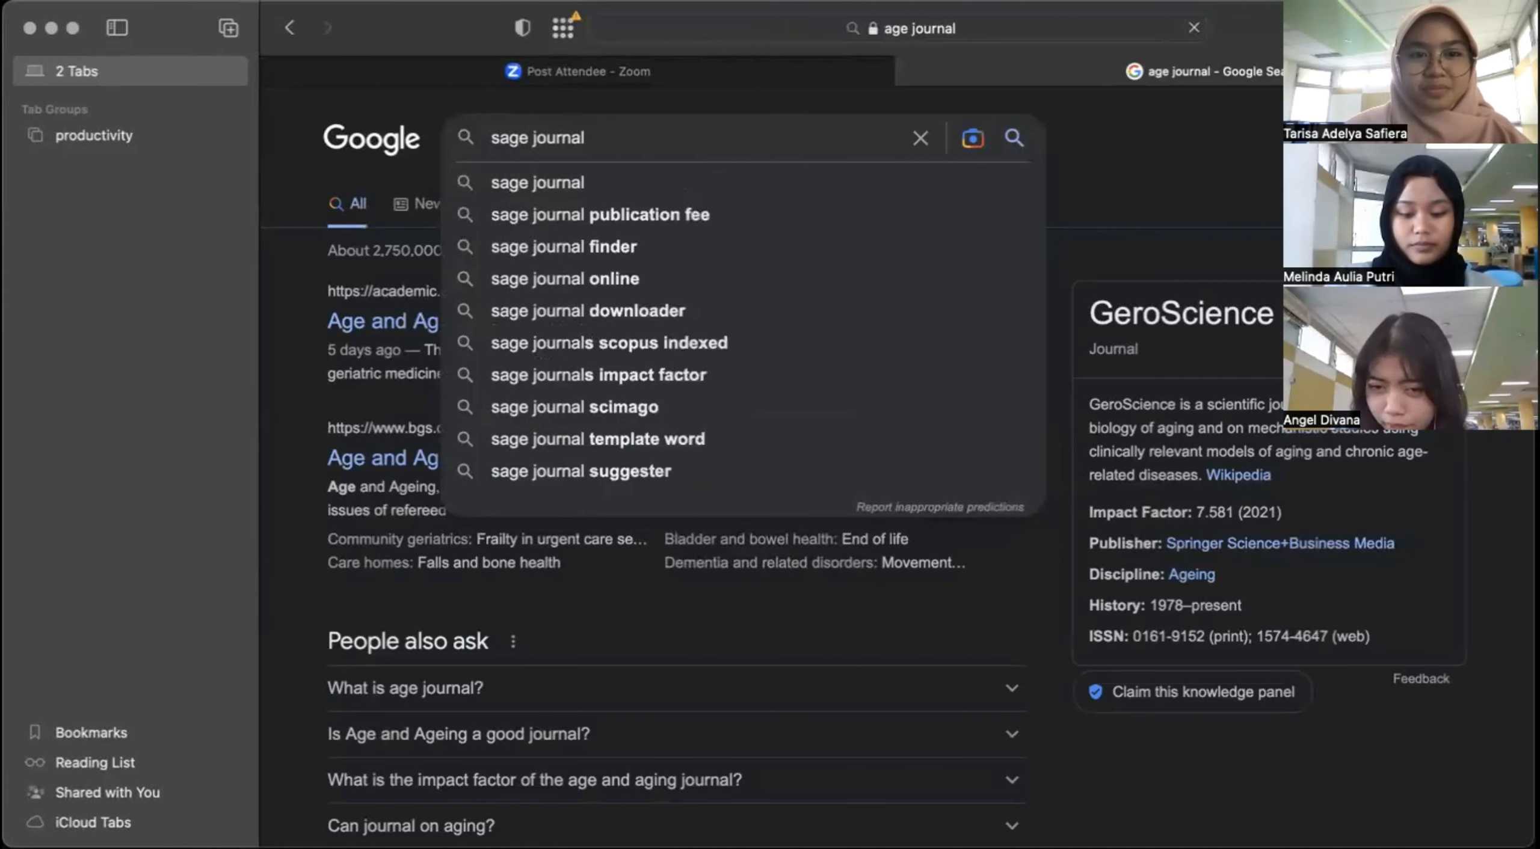
key("Return")
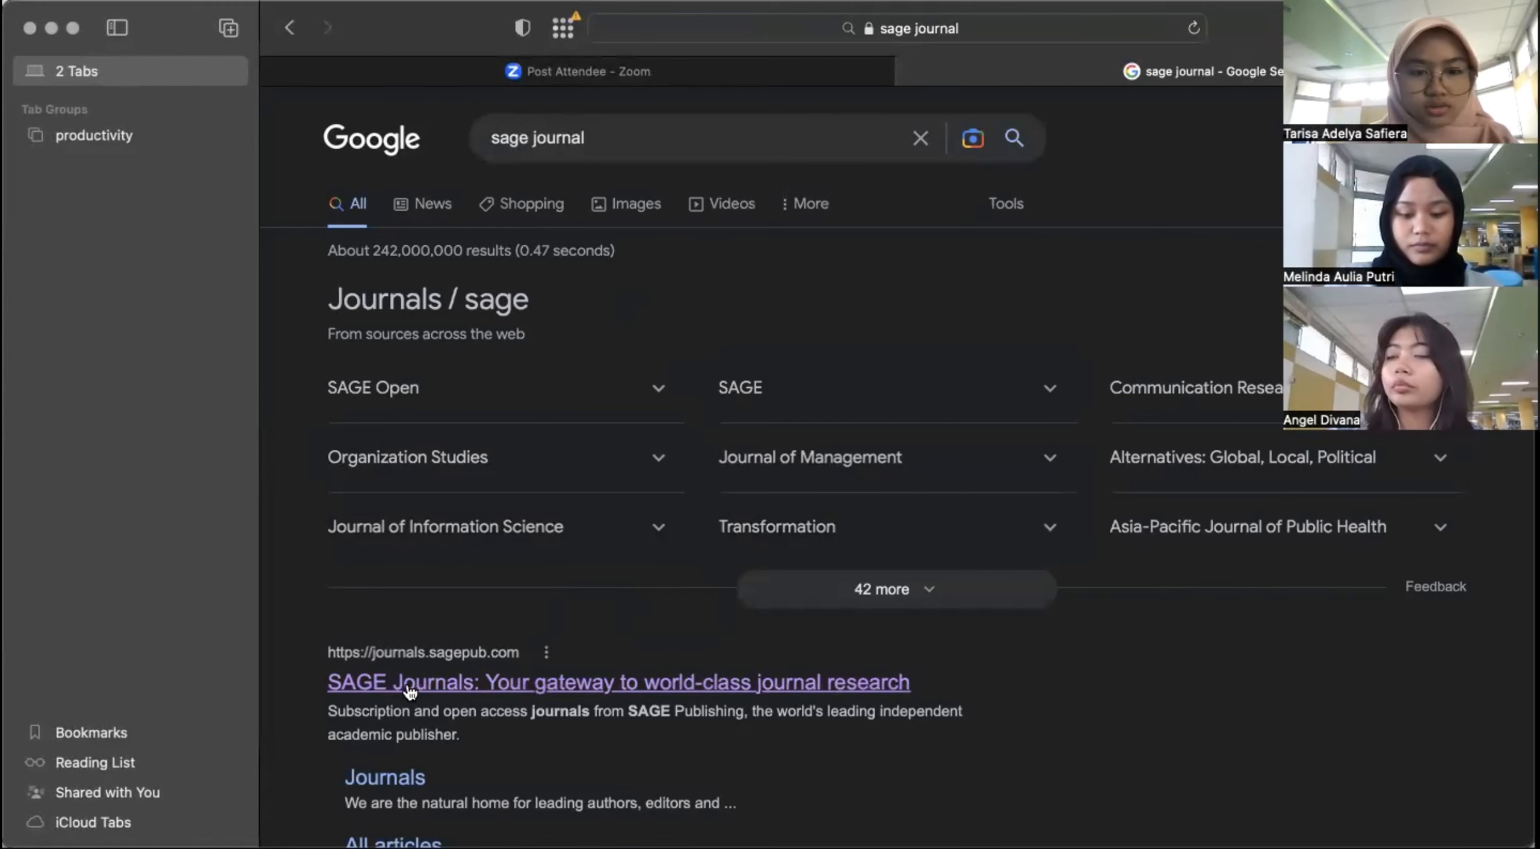
Step: Go to the SAGE Journals site and search it for 'covid 19'
left_click(464, 692)
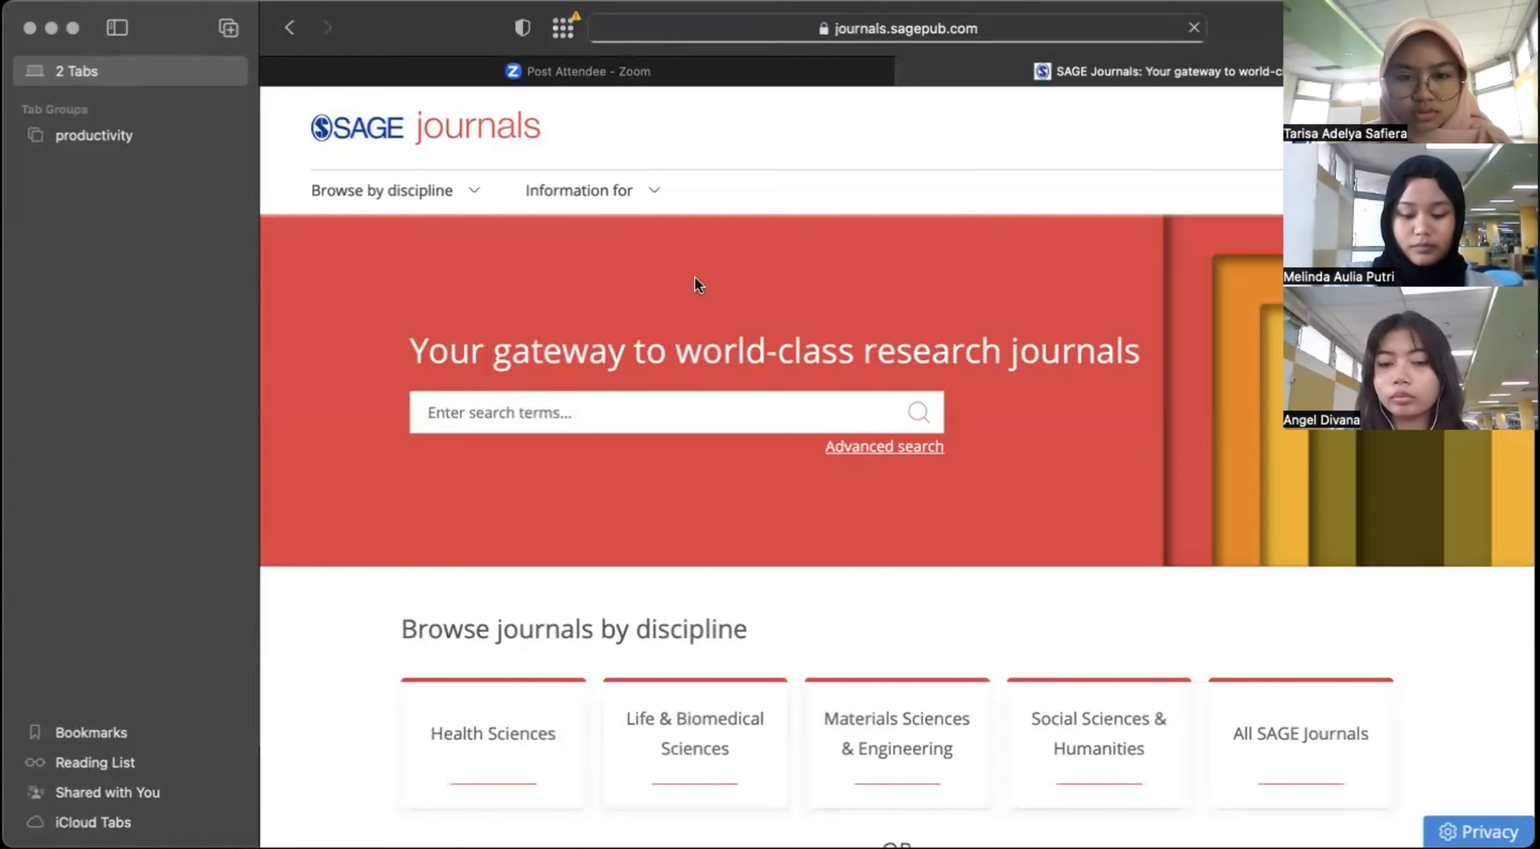
left_click(507, 416)
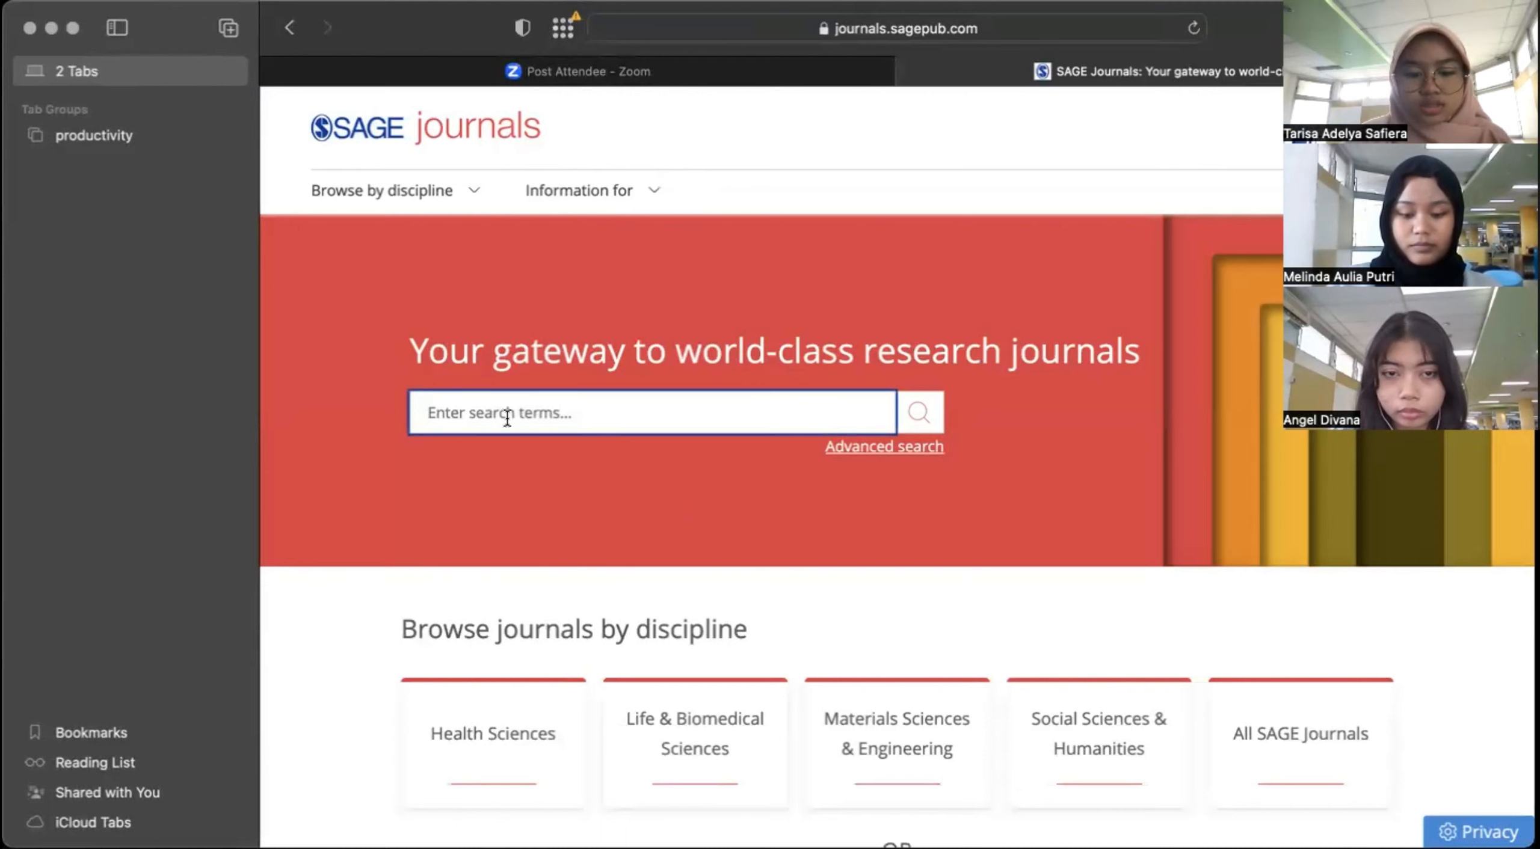
type("co")
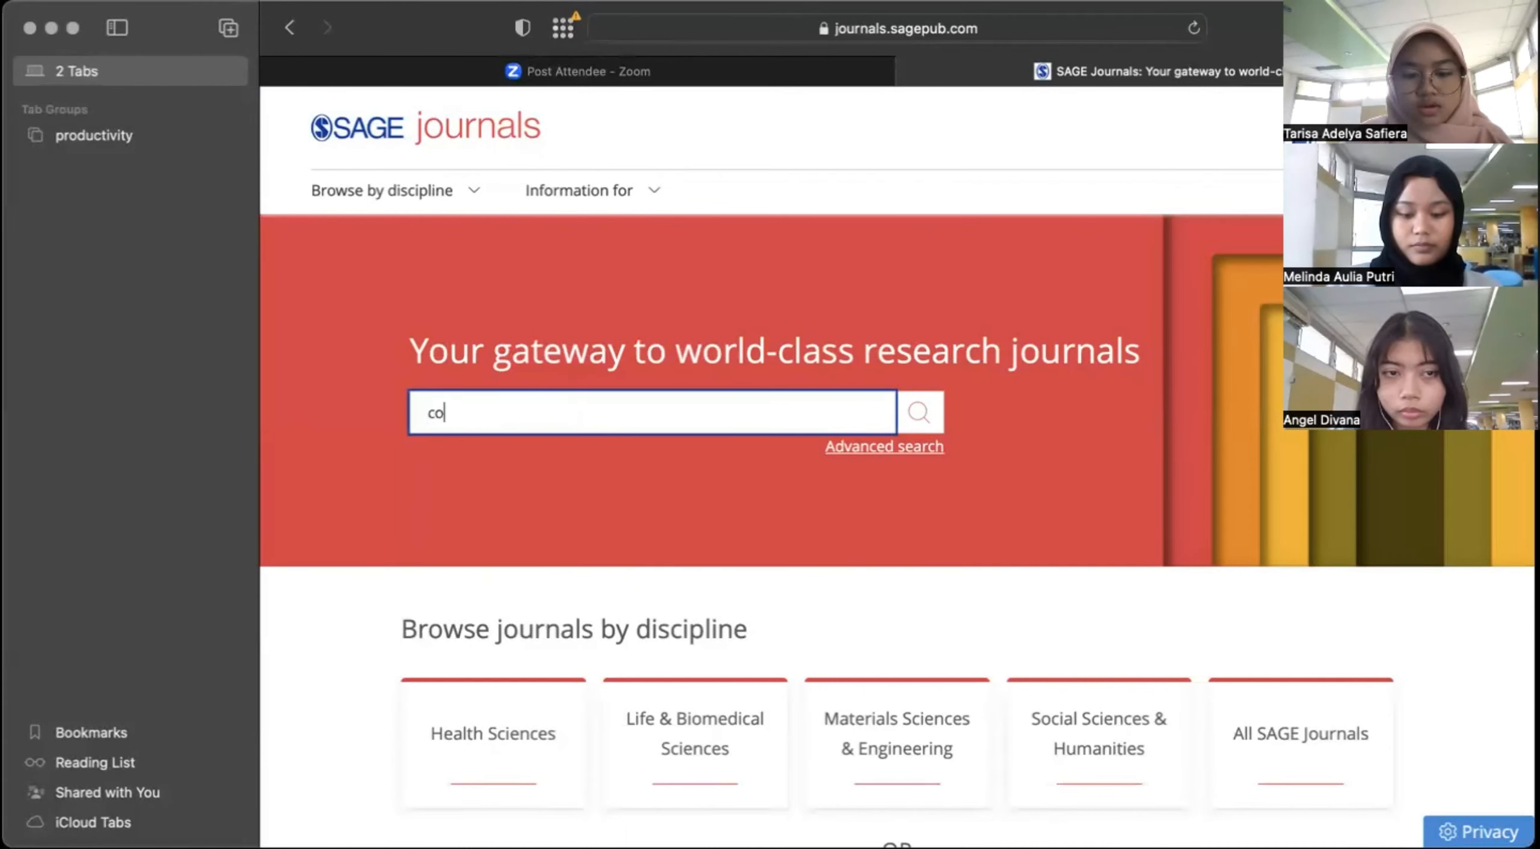
type("vid 19")
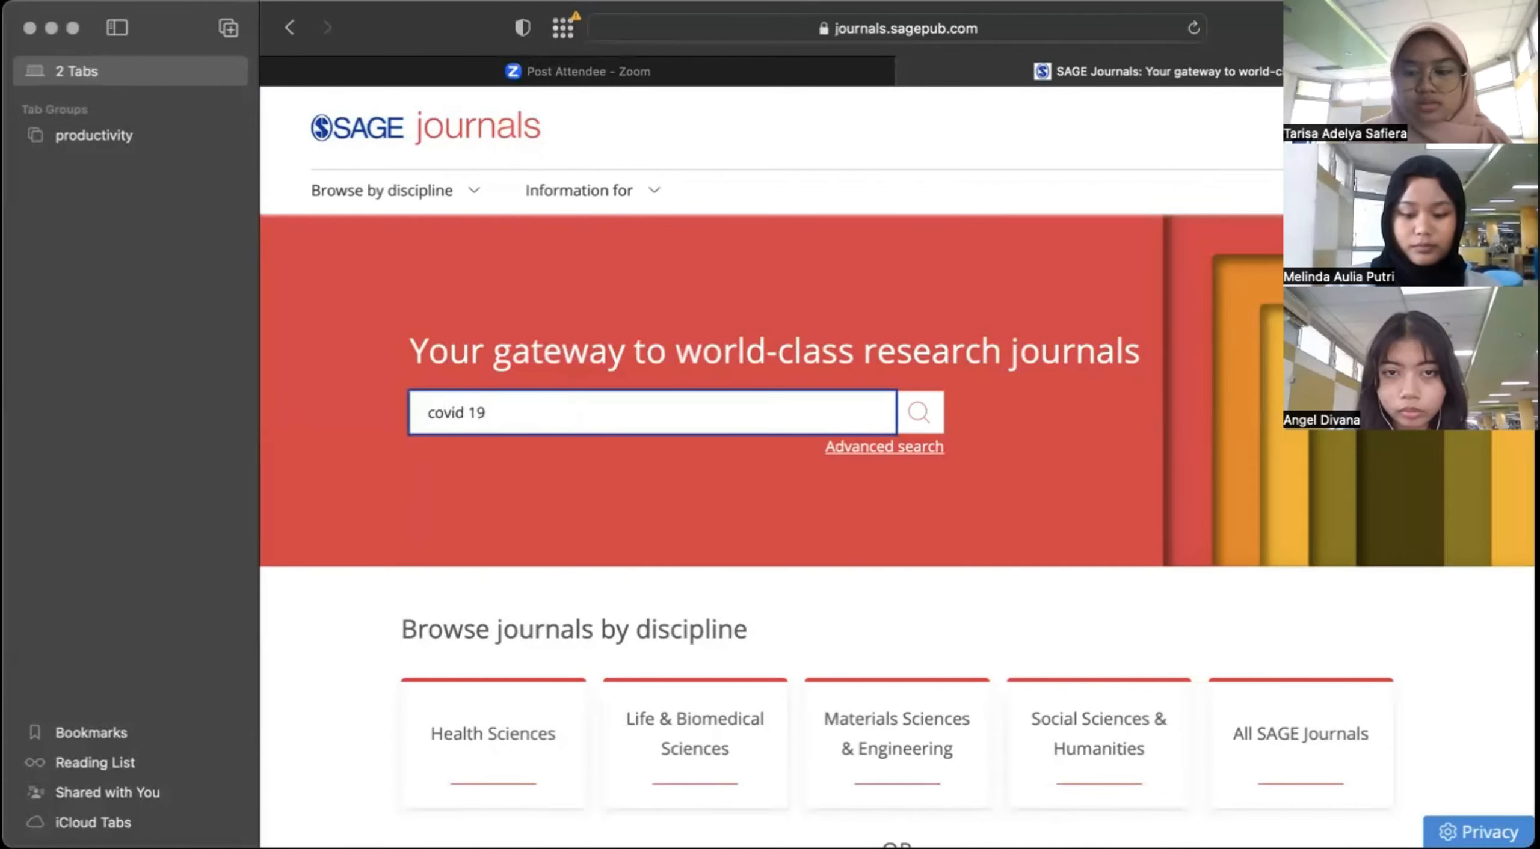
key("Return")
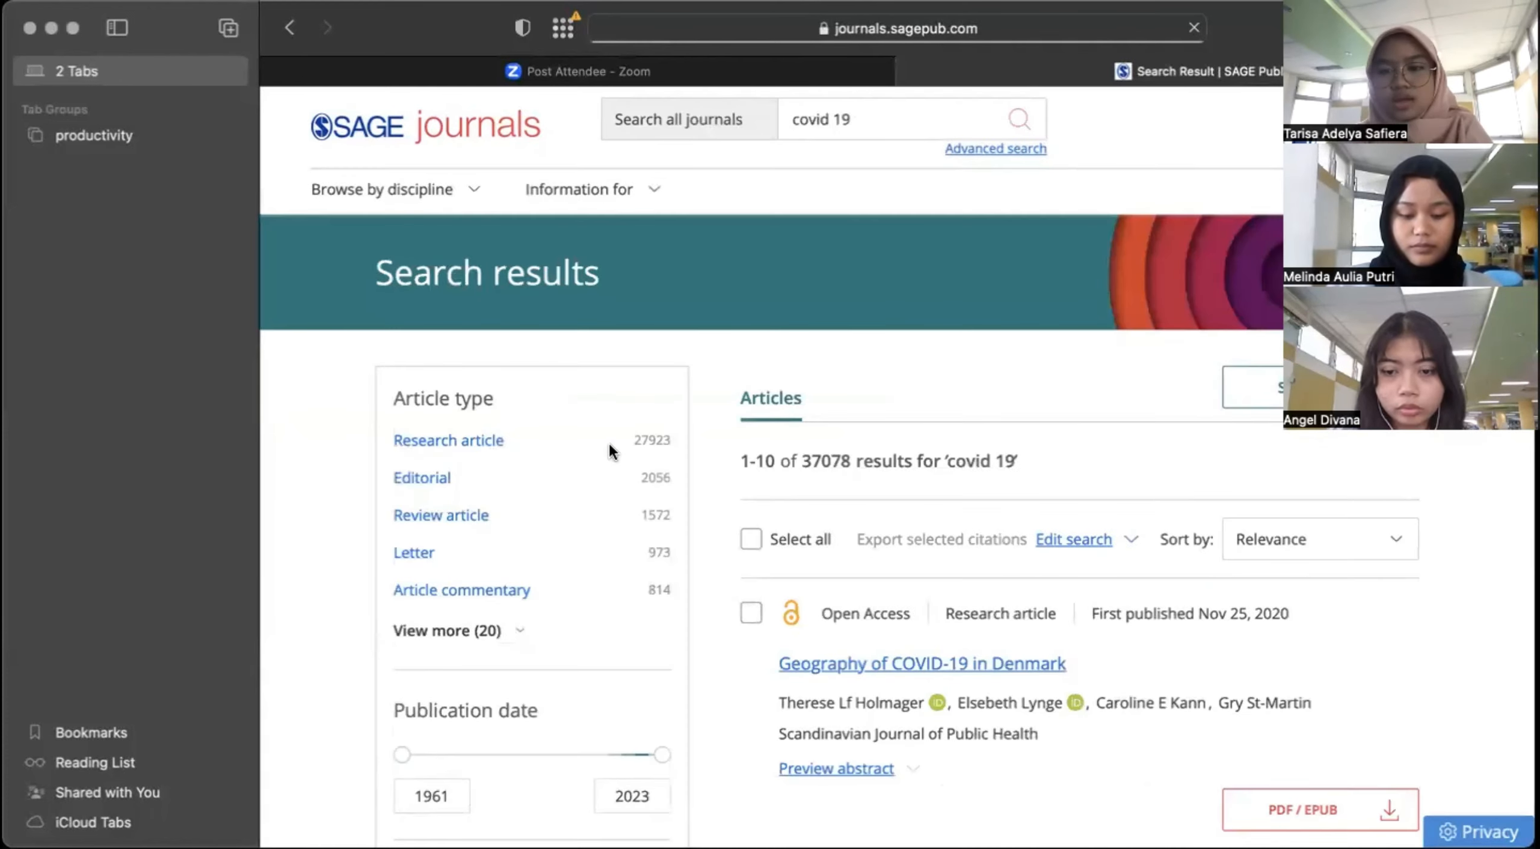
Step: Open 'COVID-19 Upends Pandemic Plan' from the results and view it in the full-text reader
scroll(771, 536, "down", 3)
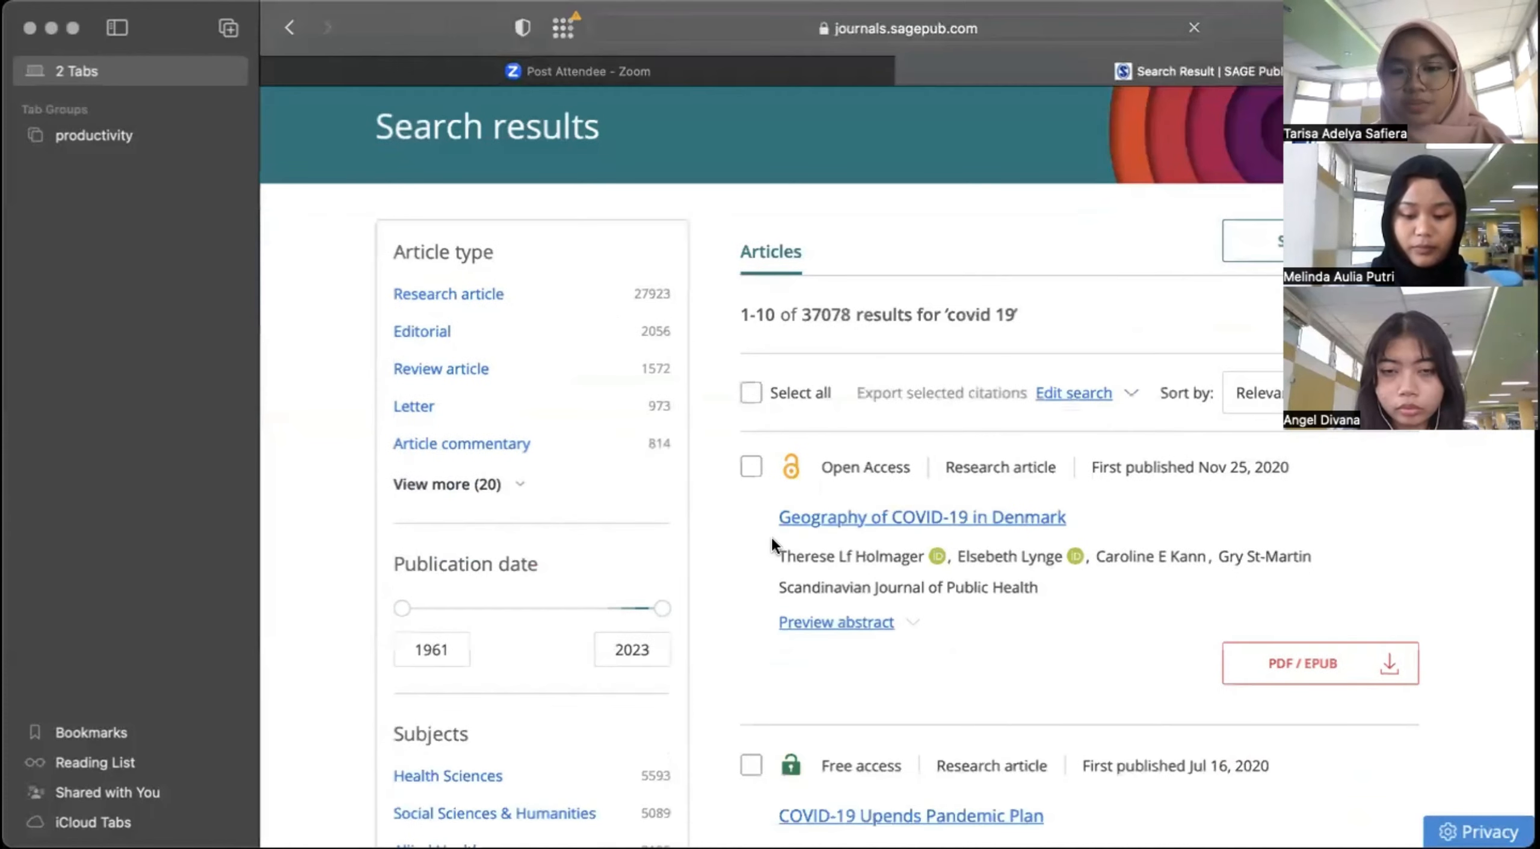
scroll(771, 543, "down", 5)
scroll(887, 479, "down", 2)
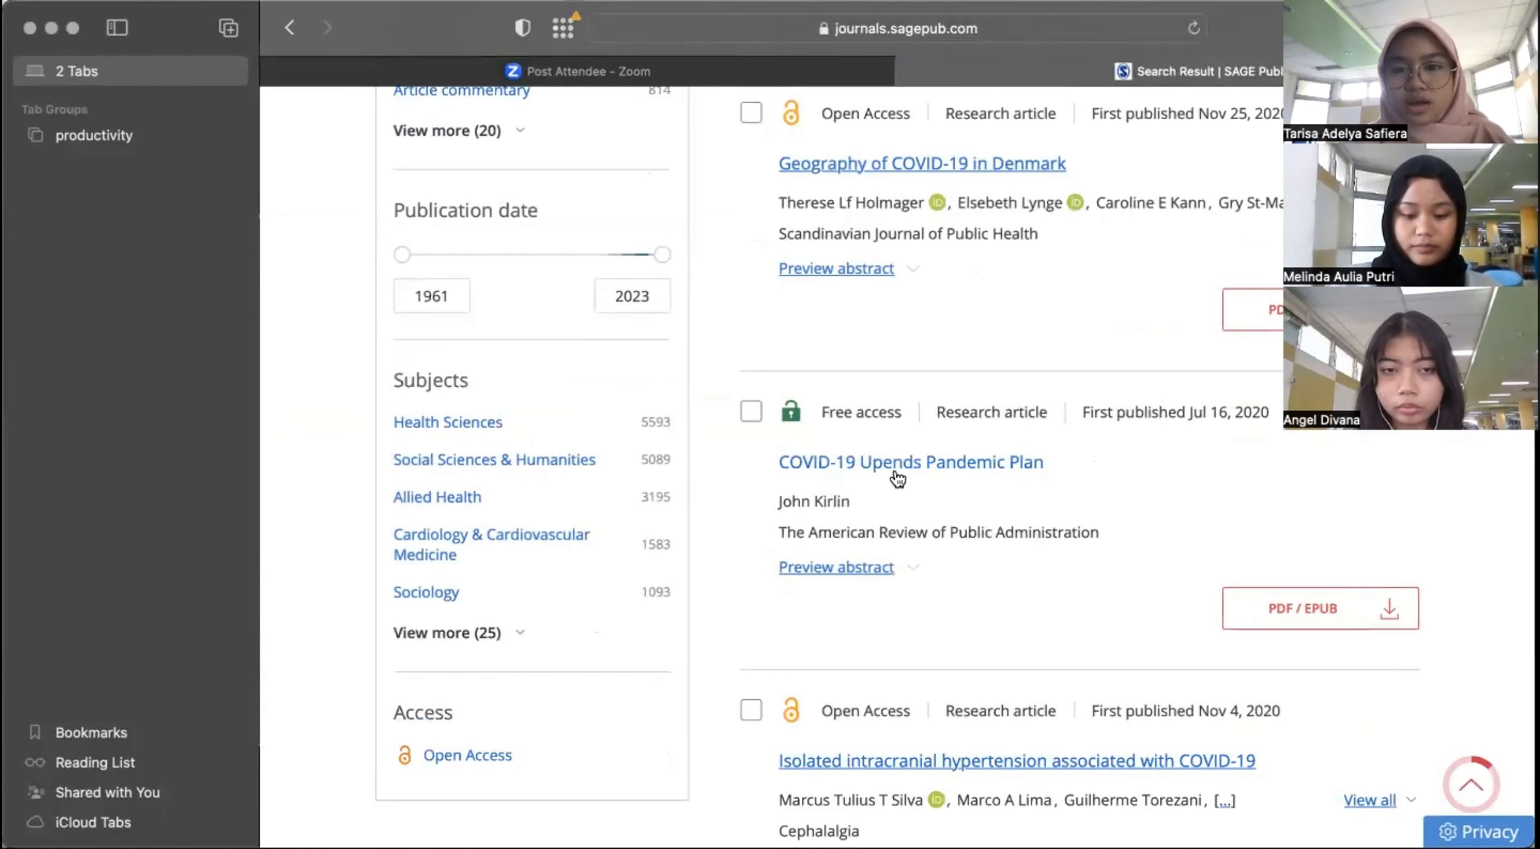
left_click(942, 464)
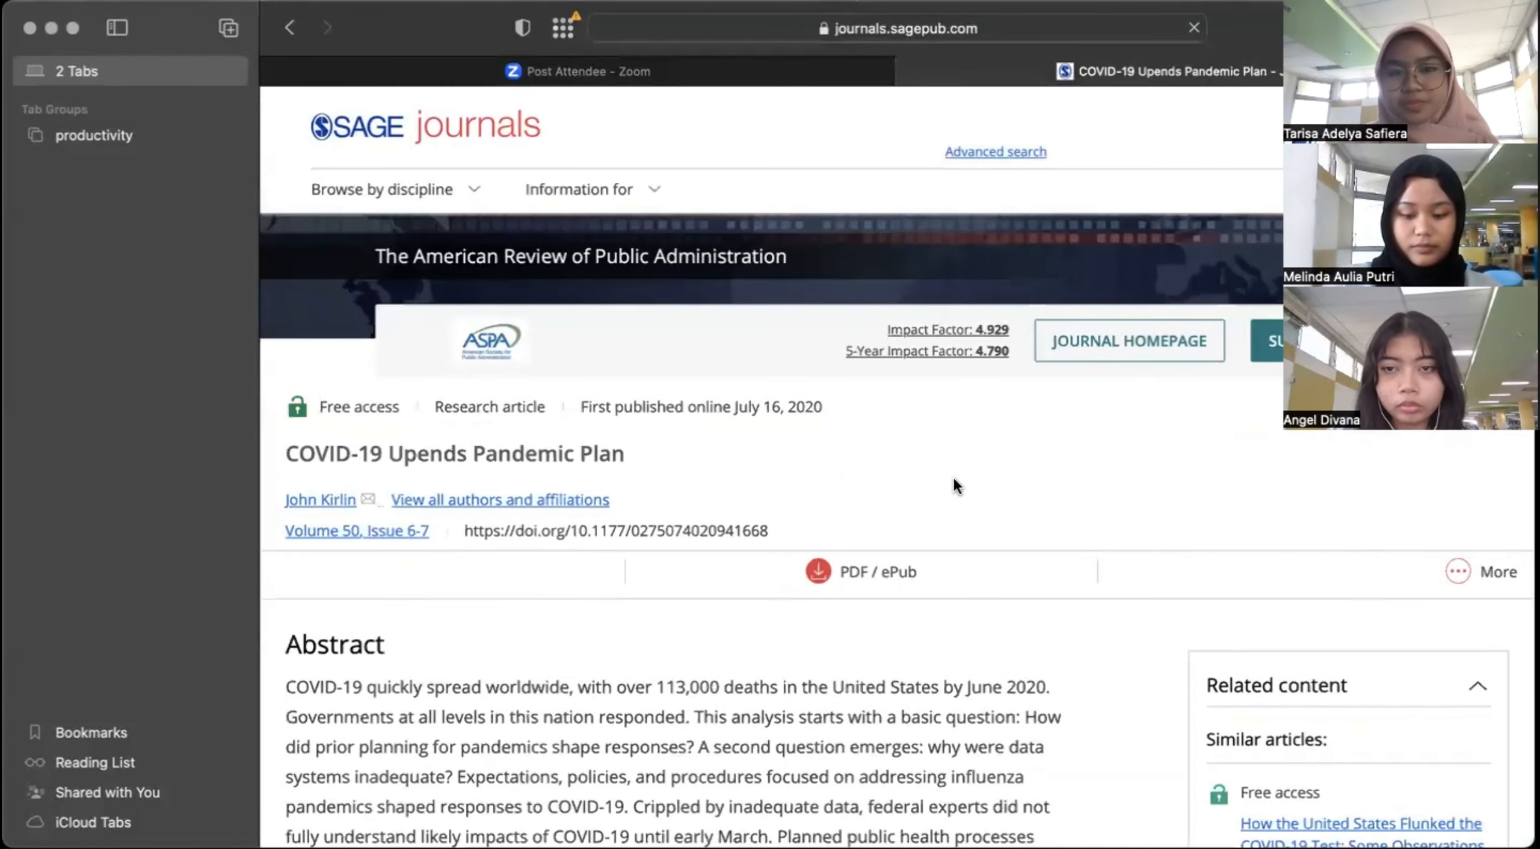
scroll(953, 475, "down", 4)
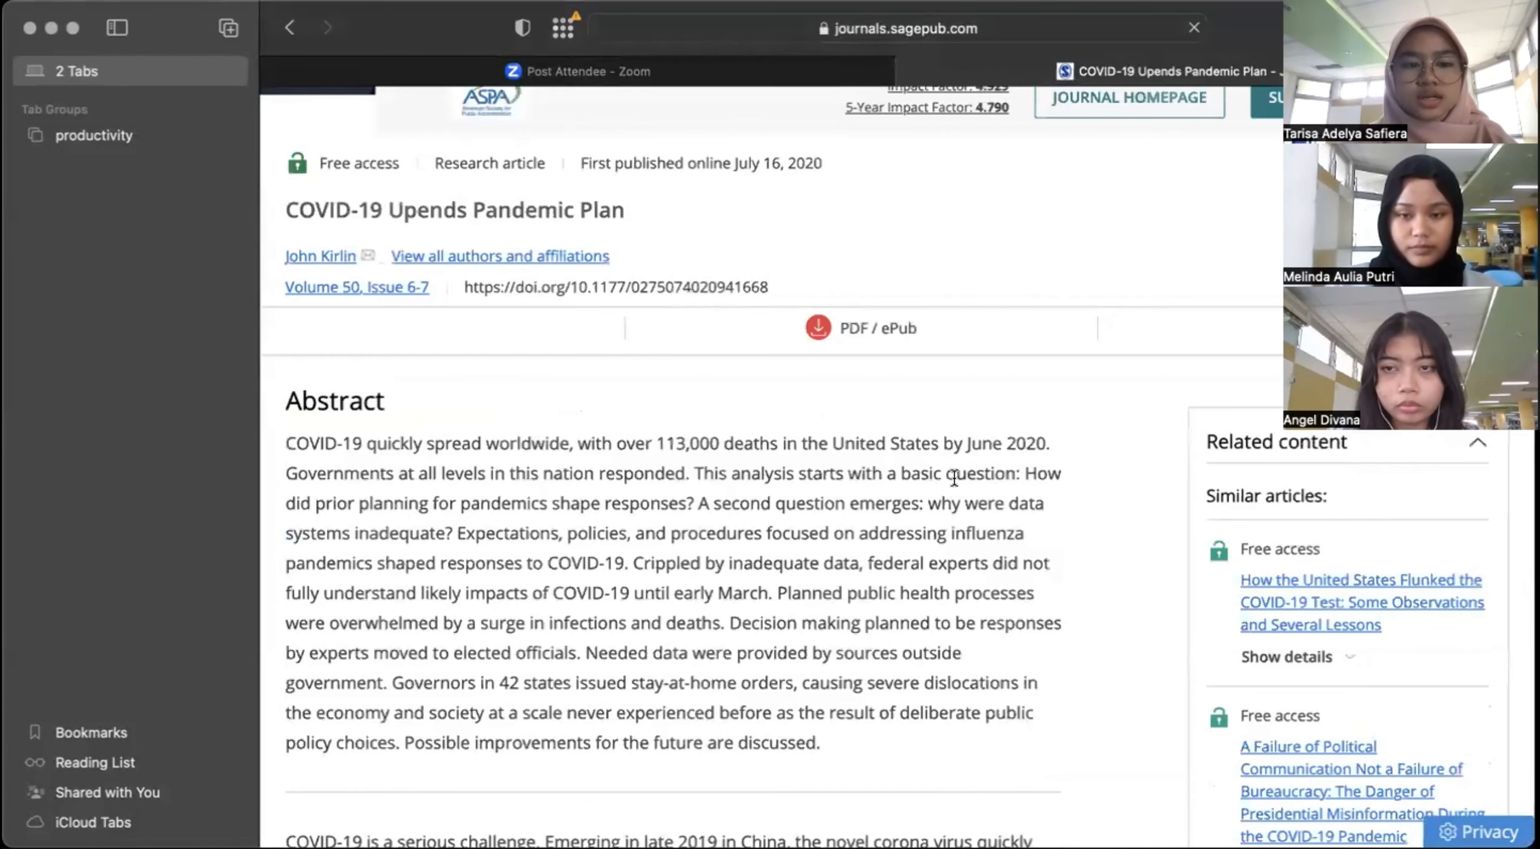
scroll(954, 479, "down", 2)
scroll(954, 478, "down", 10)
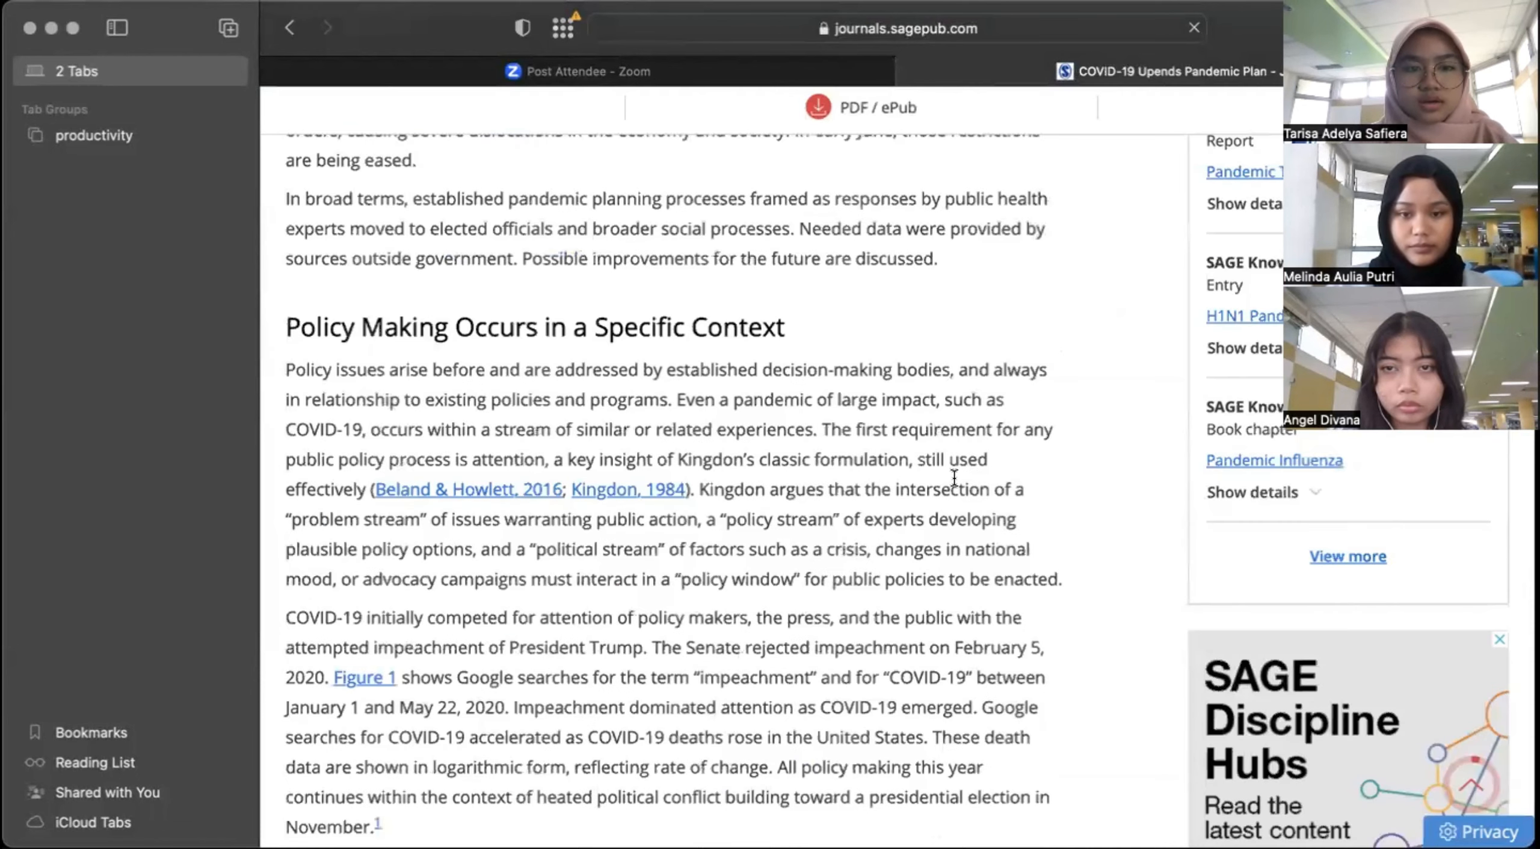
scroll(953, 477, "down", 15)
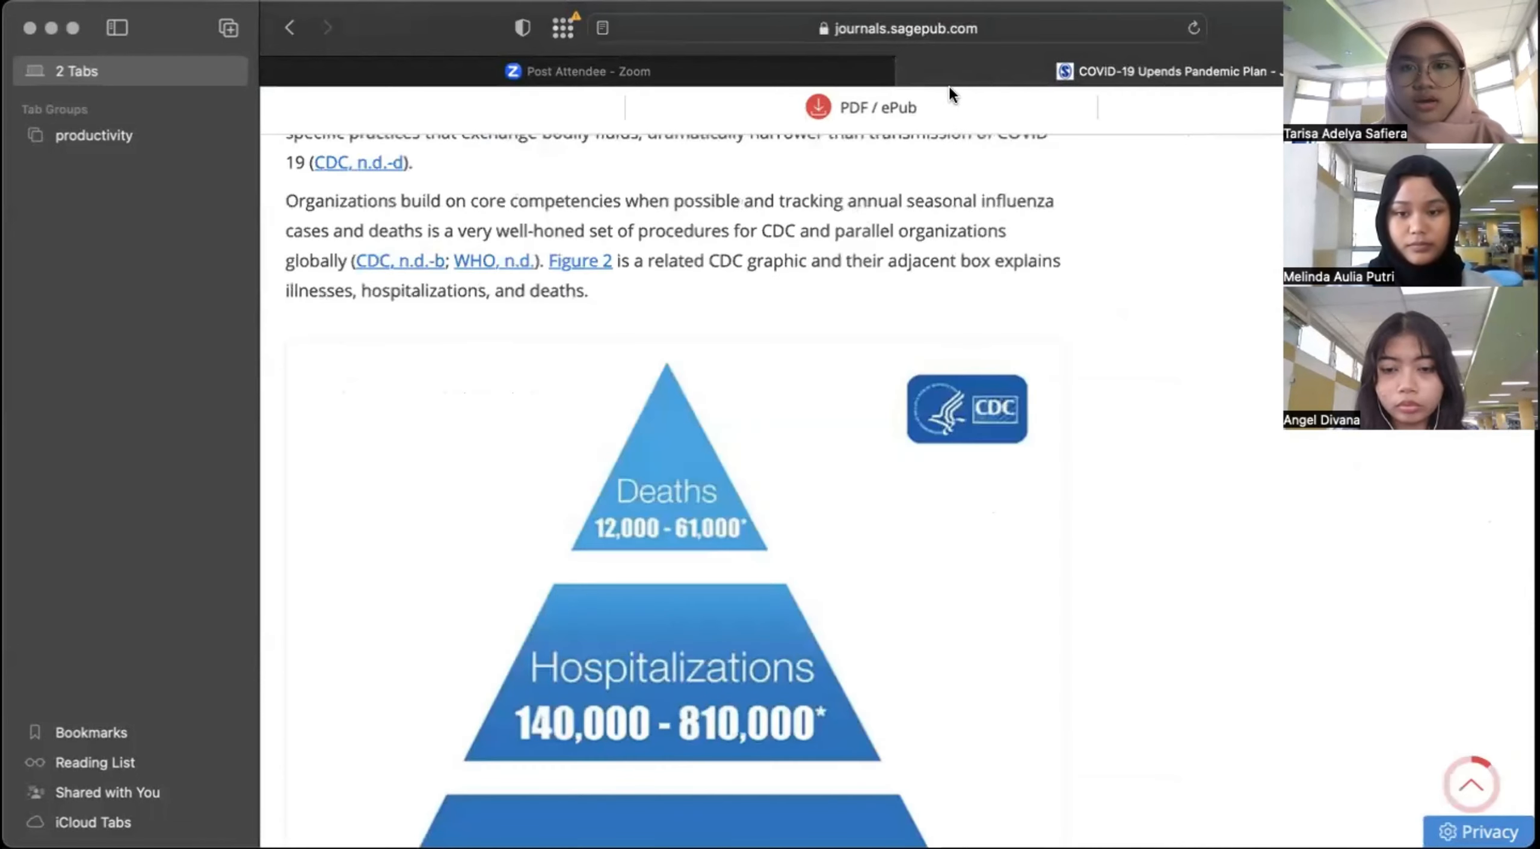
left_click(897, 111)
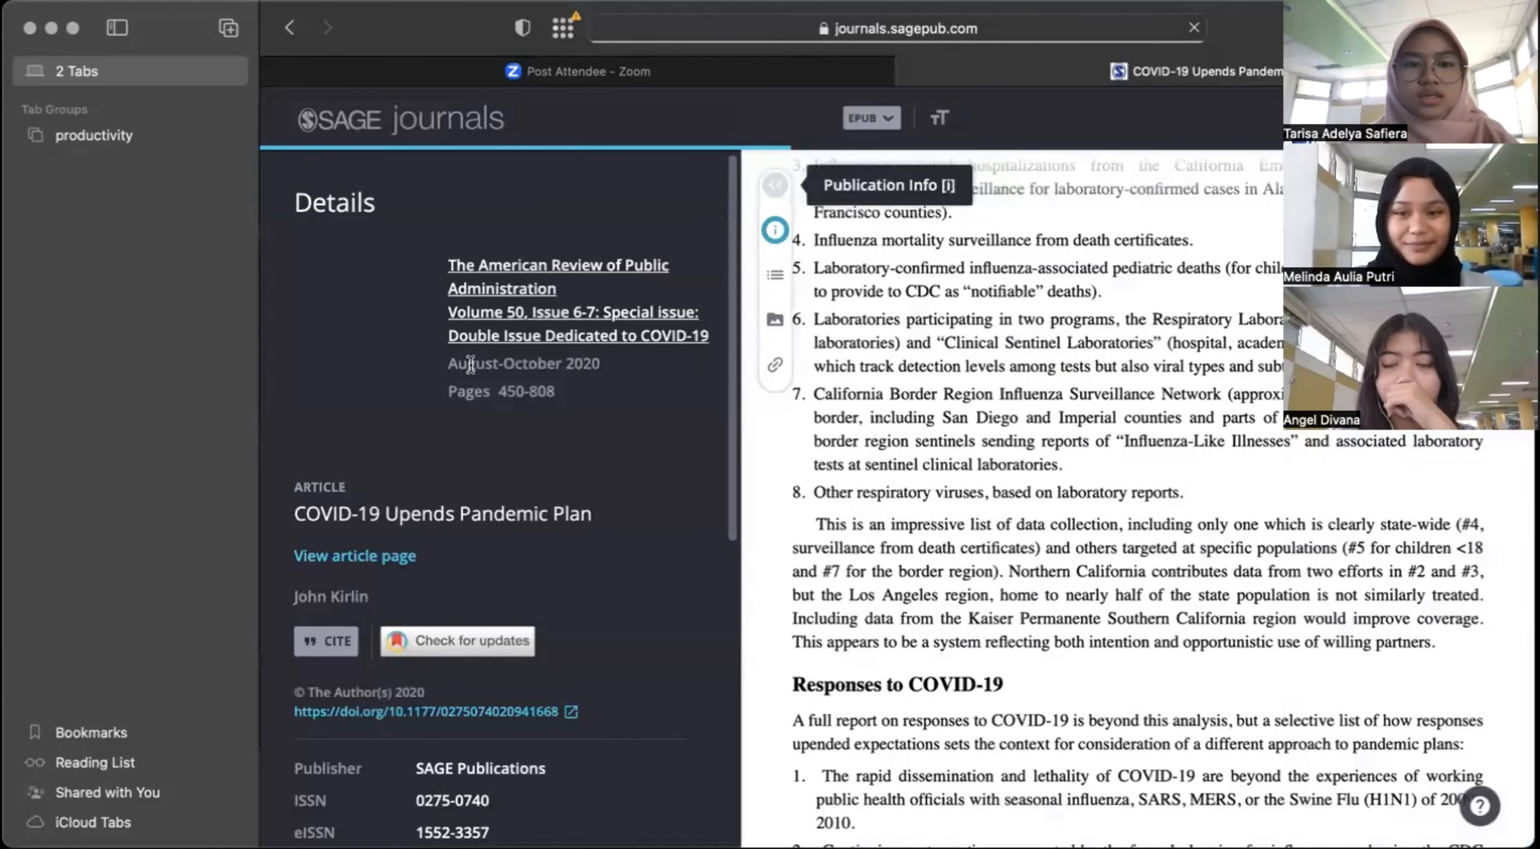
Step: Download the article as a PDF and show it in Finder's Downloads folder
scroll(477, 392, "down", 5)
scroll(469, 364, "down", 2)
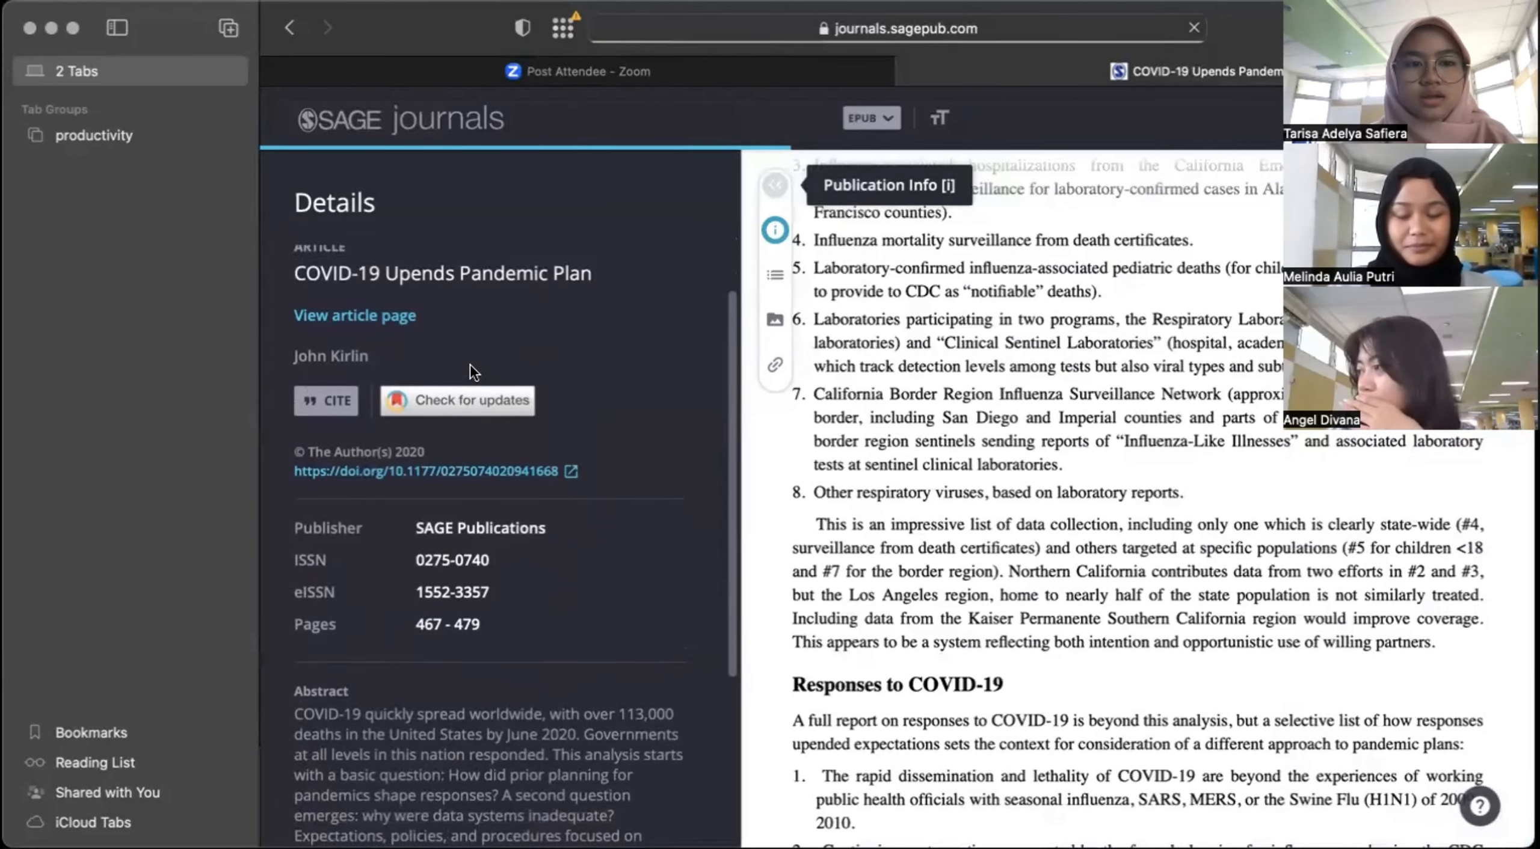
scroll(471, 374, "down", 4)
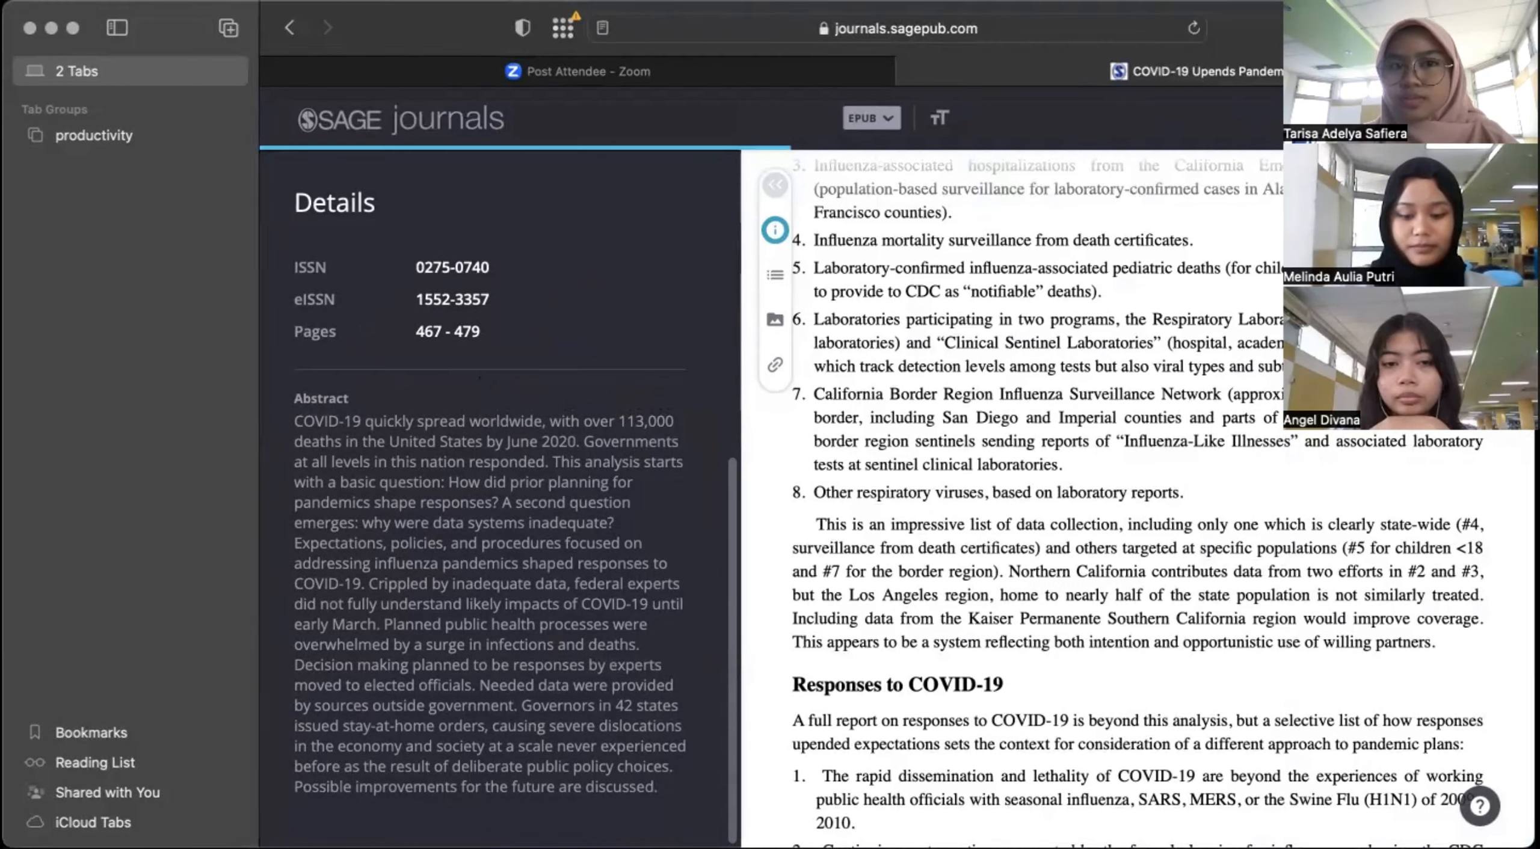
left_click(1317, 118)
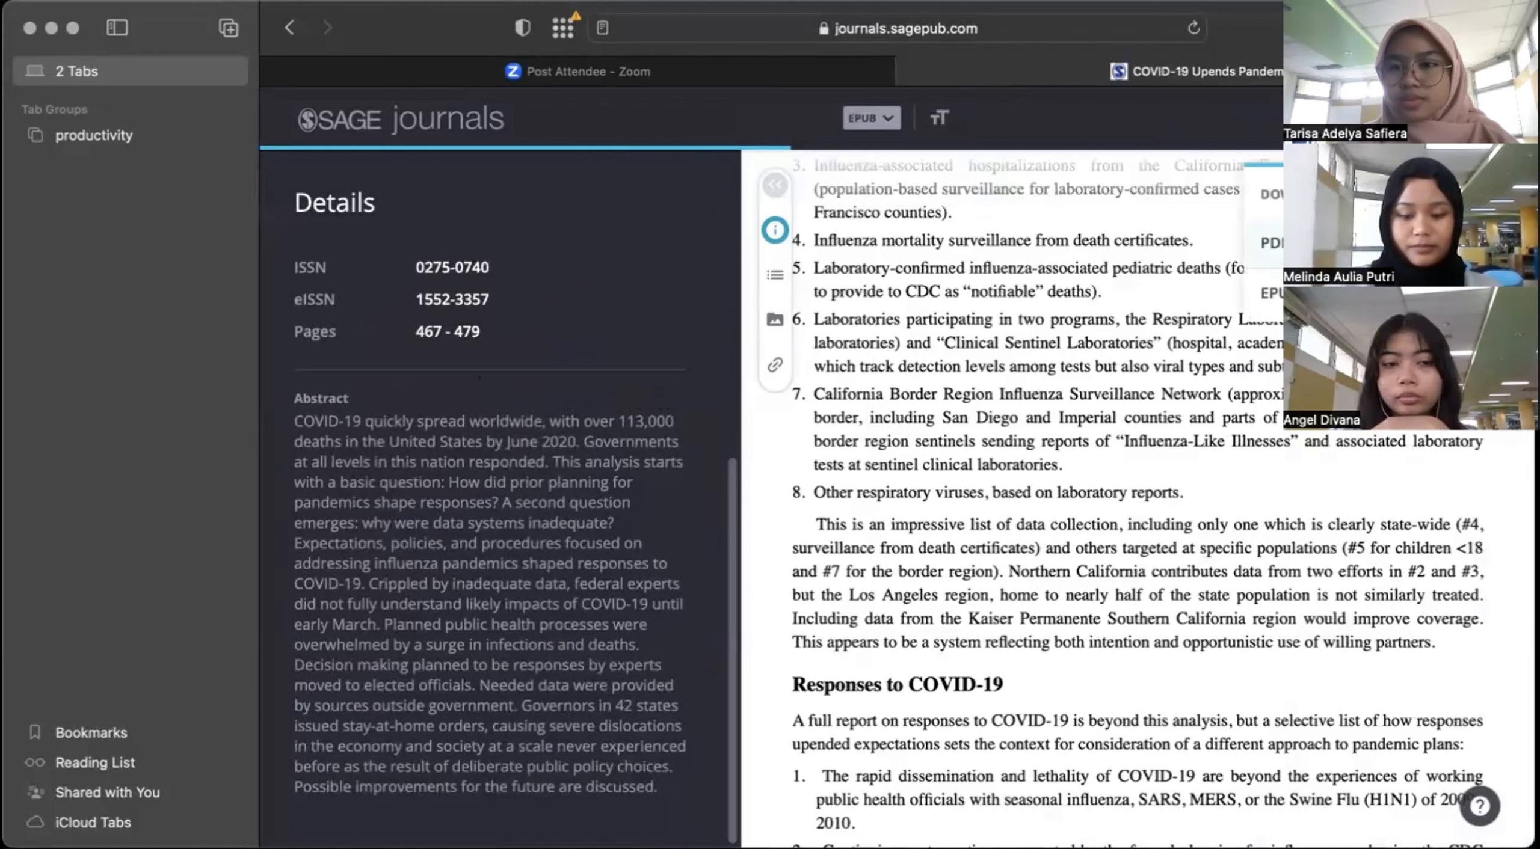
left_click(1305, 243)
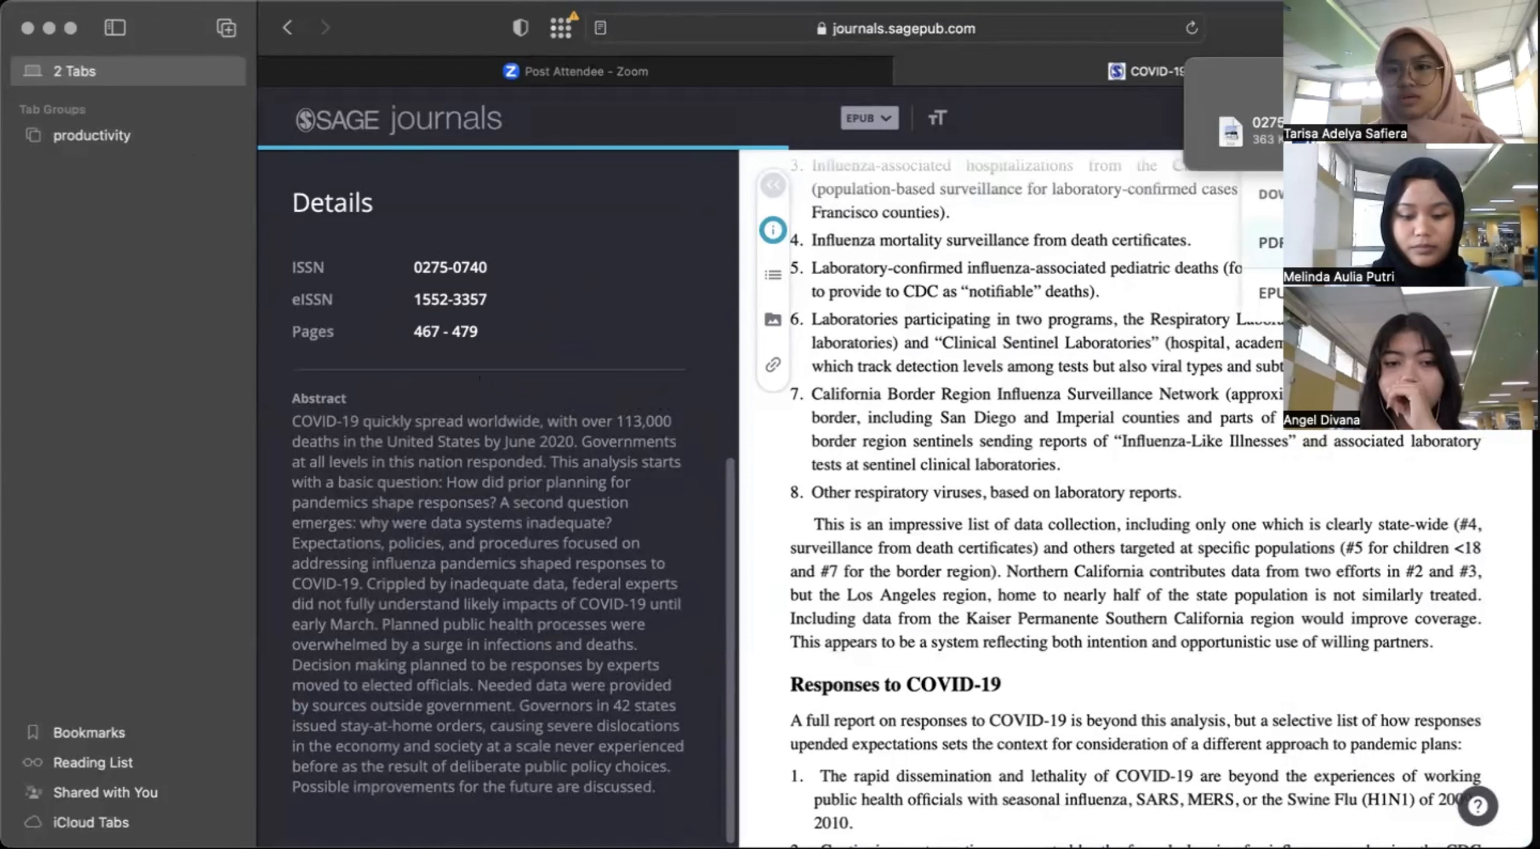
double_click(1264, 131)
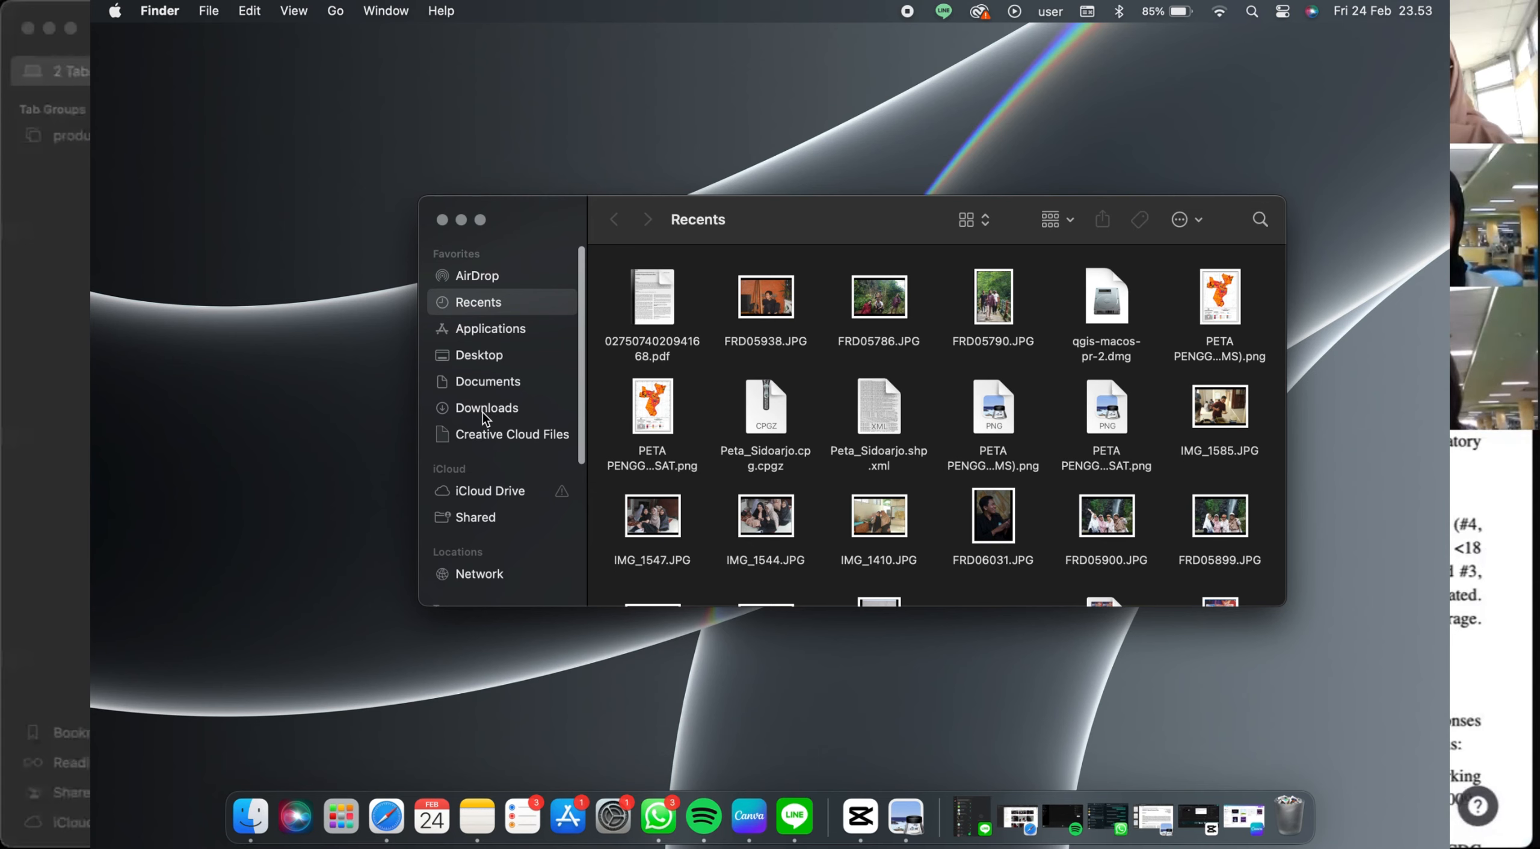
left_click(482, 409)
Step: Open 0275074020941668.pdf in Preview and scroll through its first pages
scroll(718, 404, "down", 5)
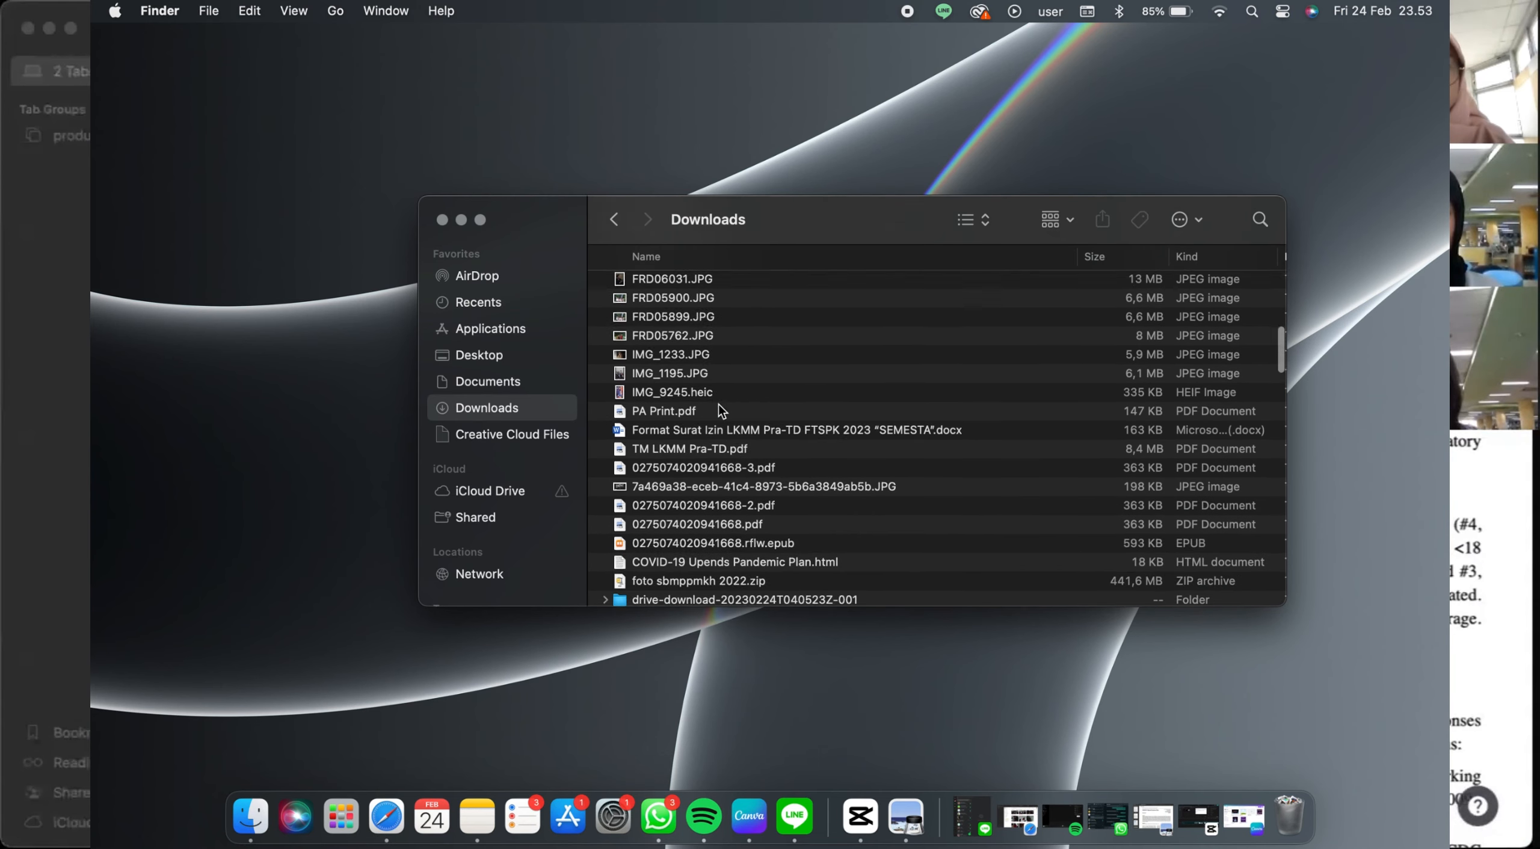
double_click(694, 424)
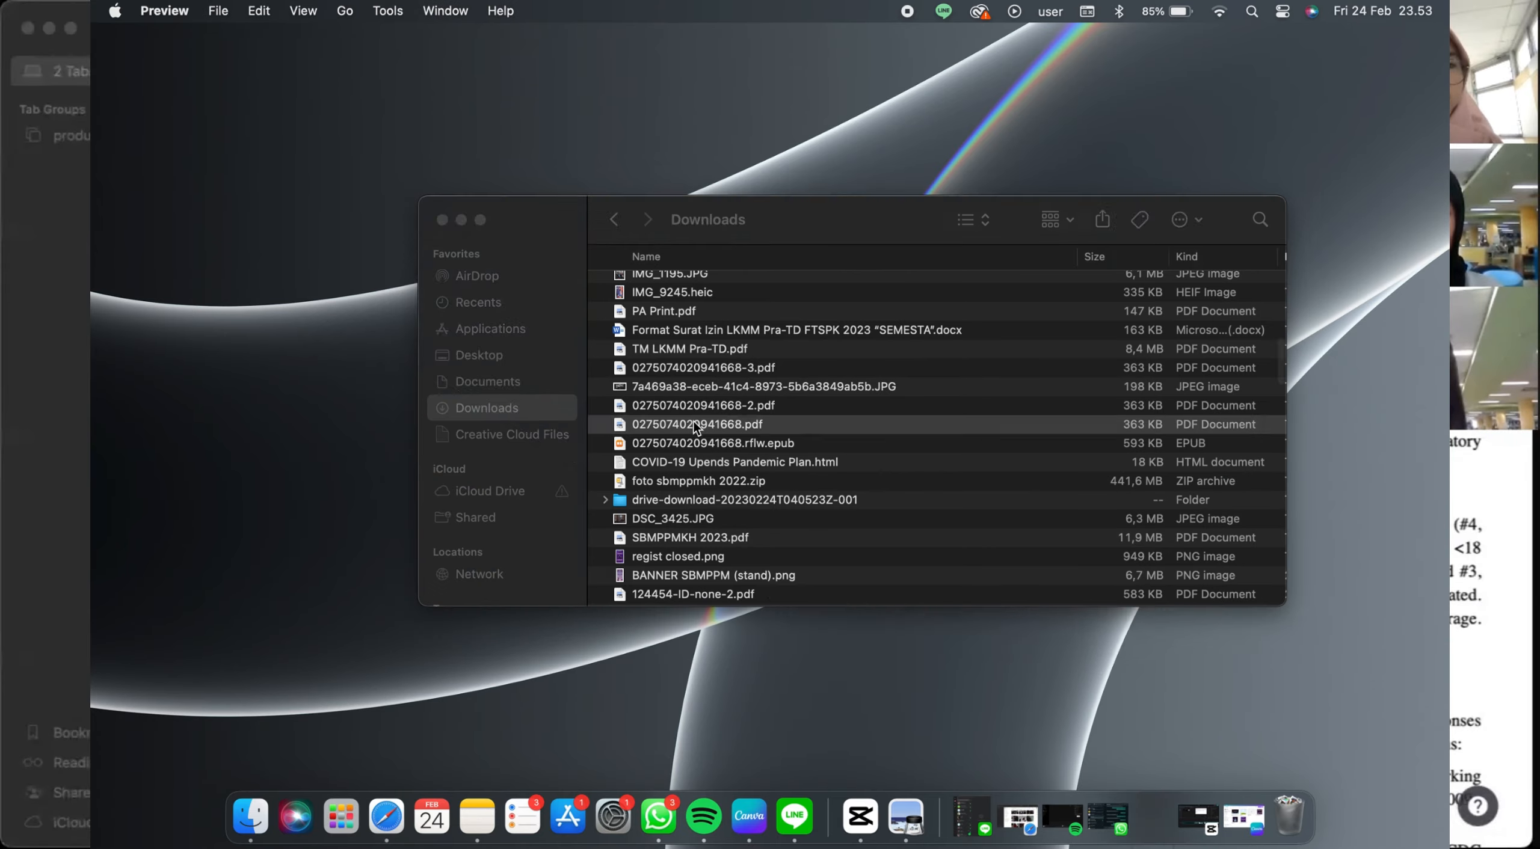
scroll(693, 423, "down", 5)
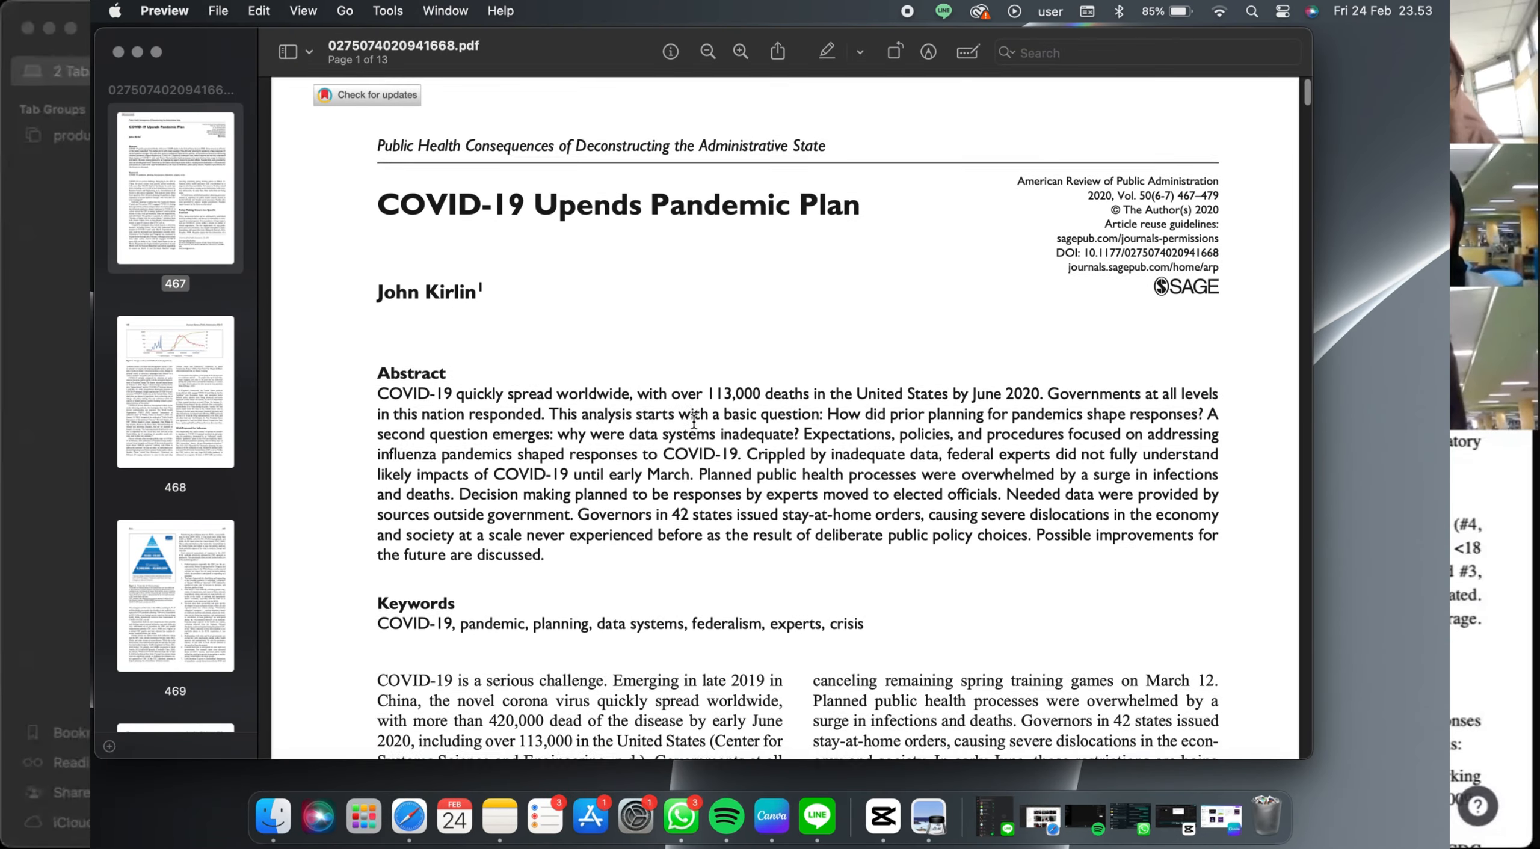
scroll(694, 422, "down", 15)
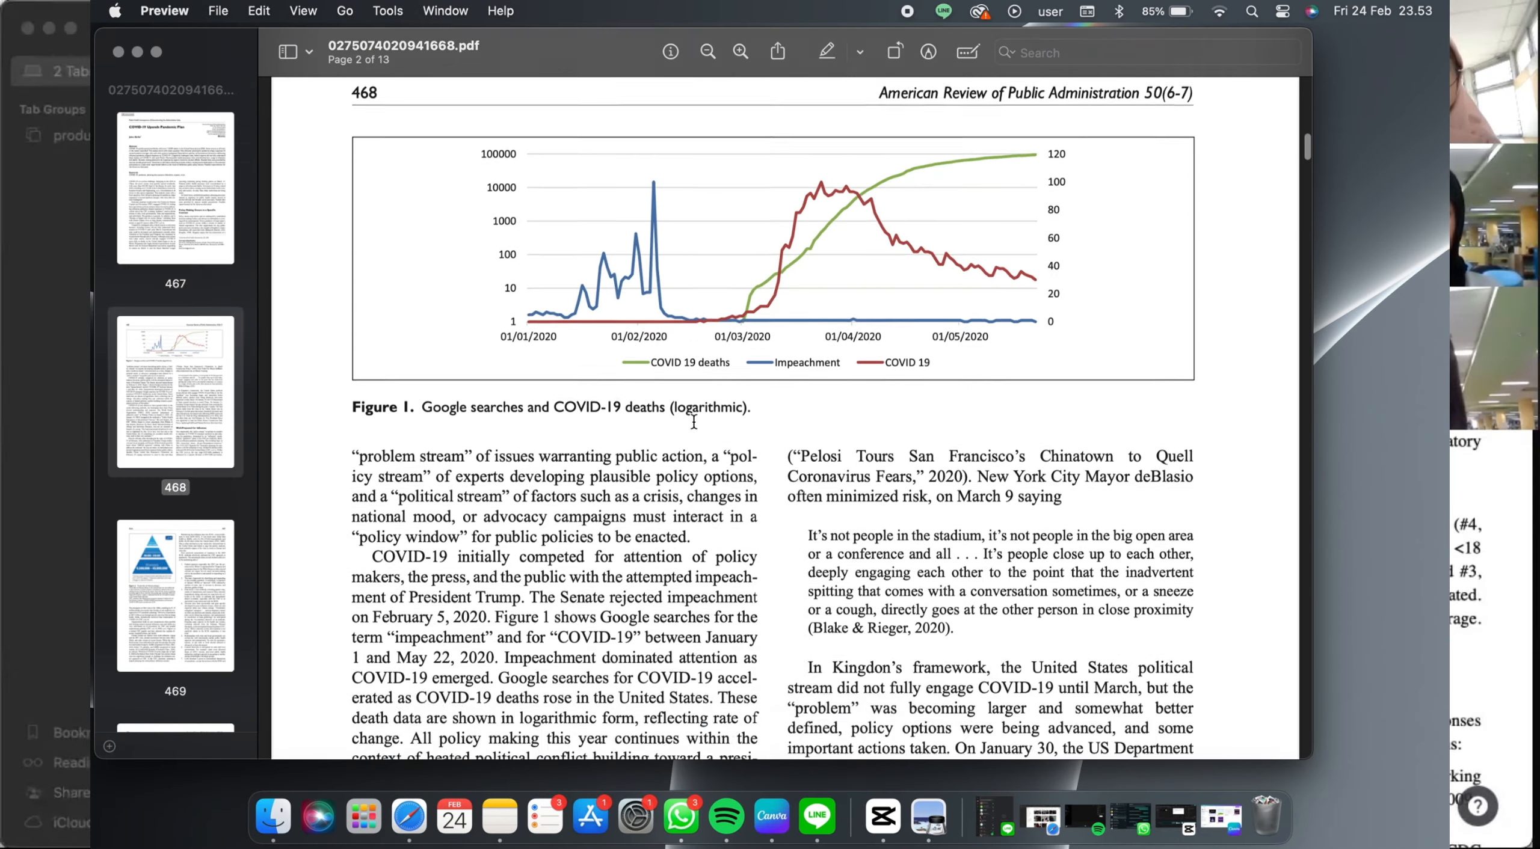
scroll(694, 421, "down", 20)
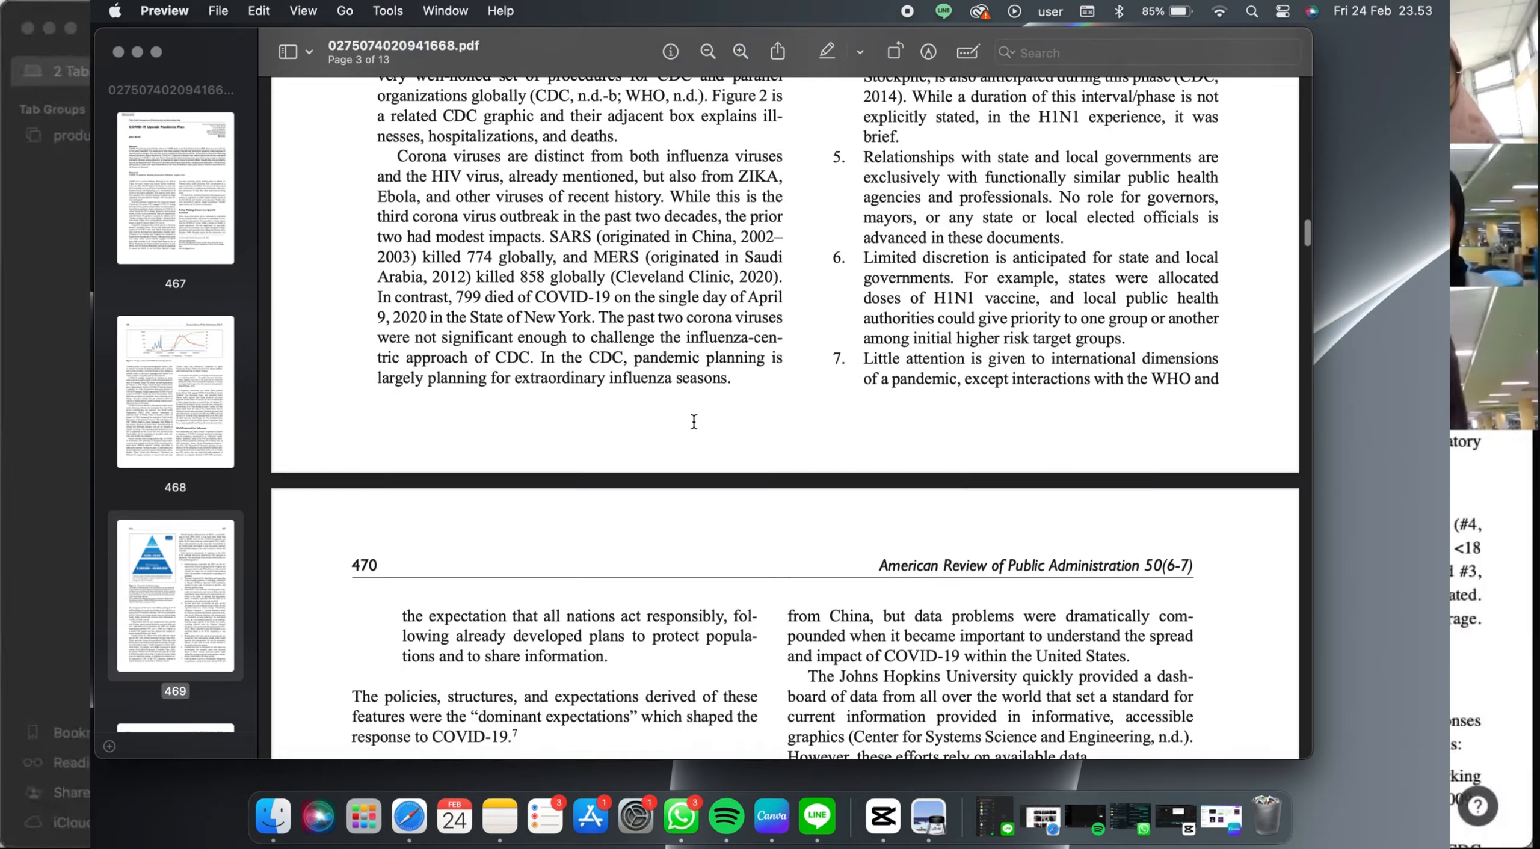
scroll(693, 422, "down", 20)
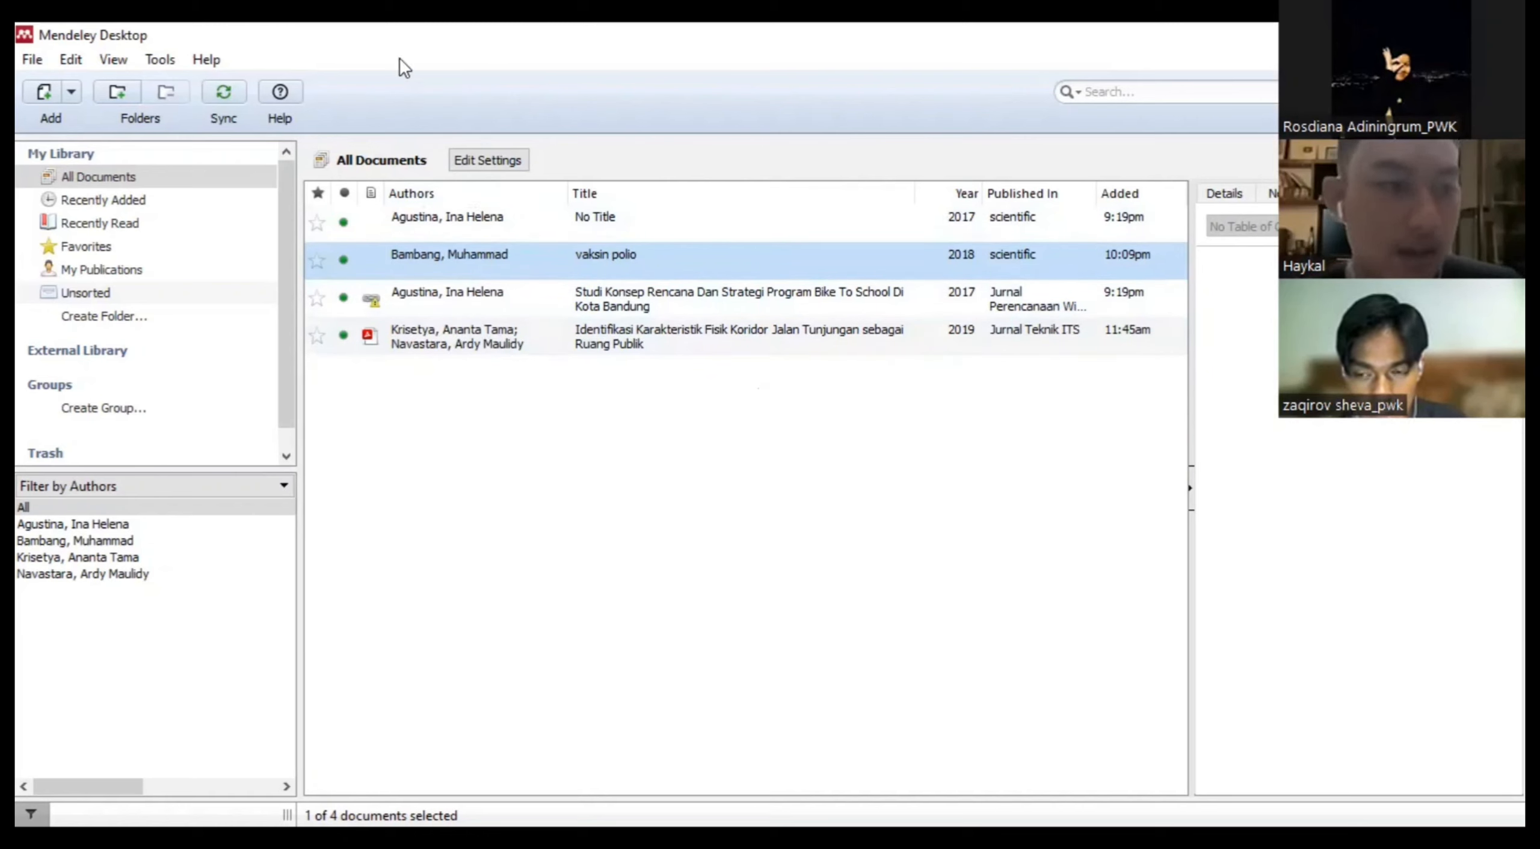
Step: Create a manual journal-article entry titled 'vaksin polio pada anak' and enter the author's name
left_click(69, 92)
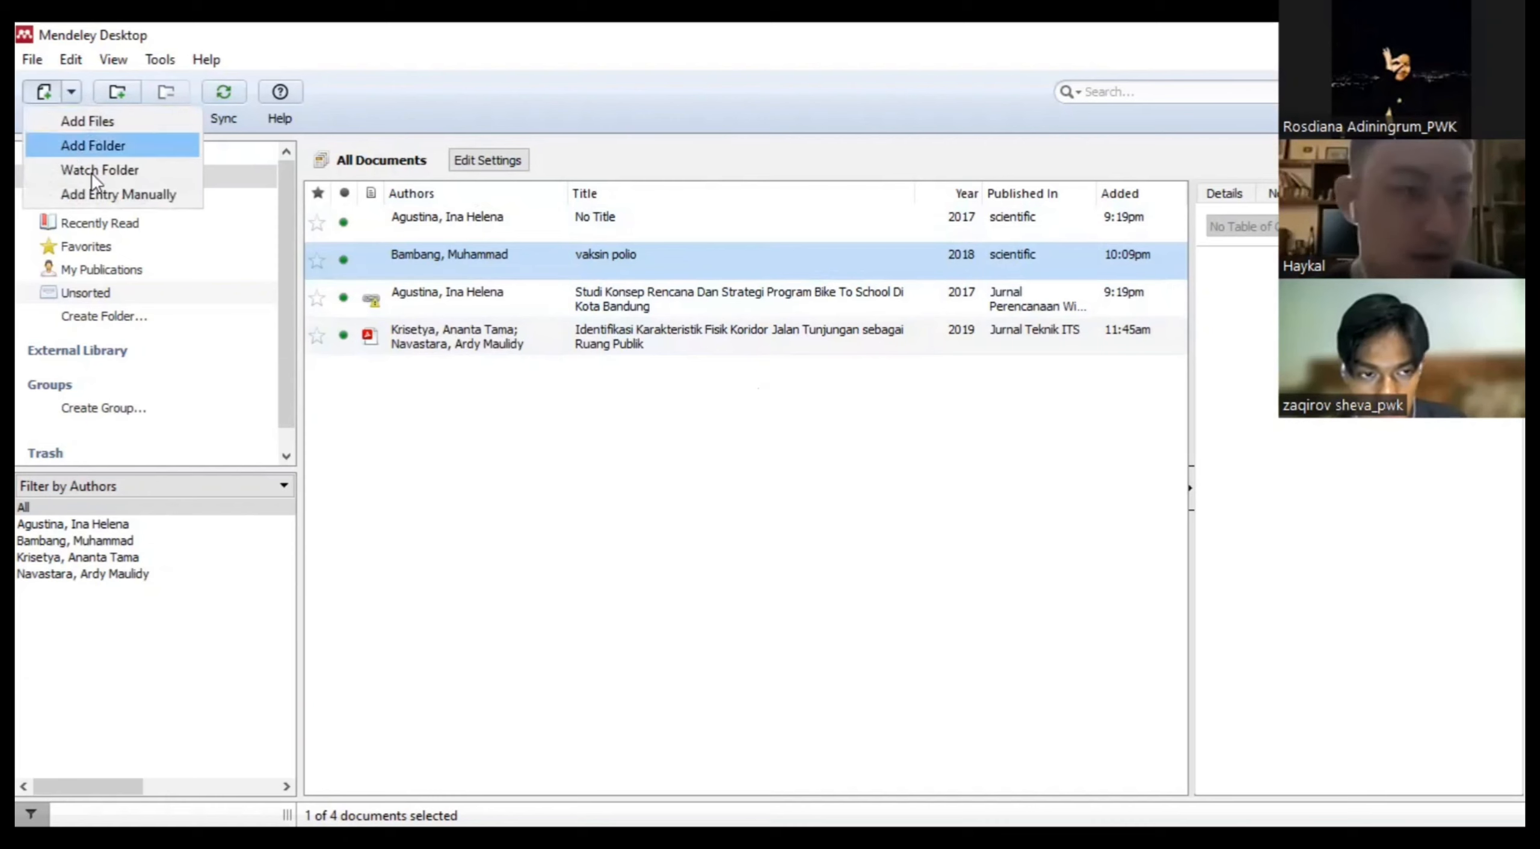
left_click(94, 194)
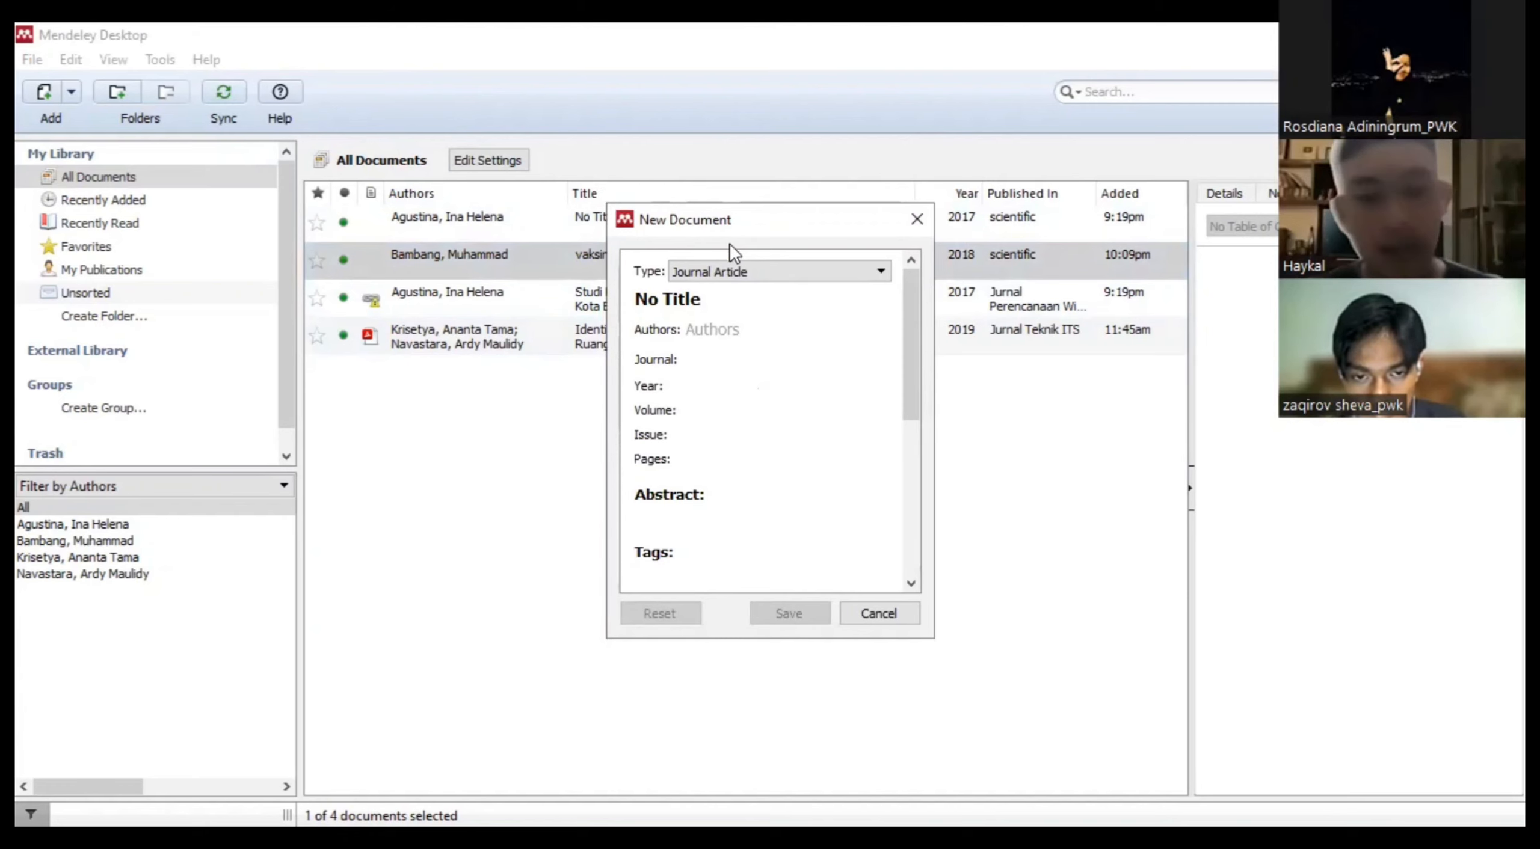
left_click(725, 299)
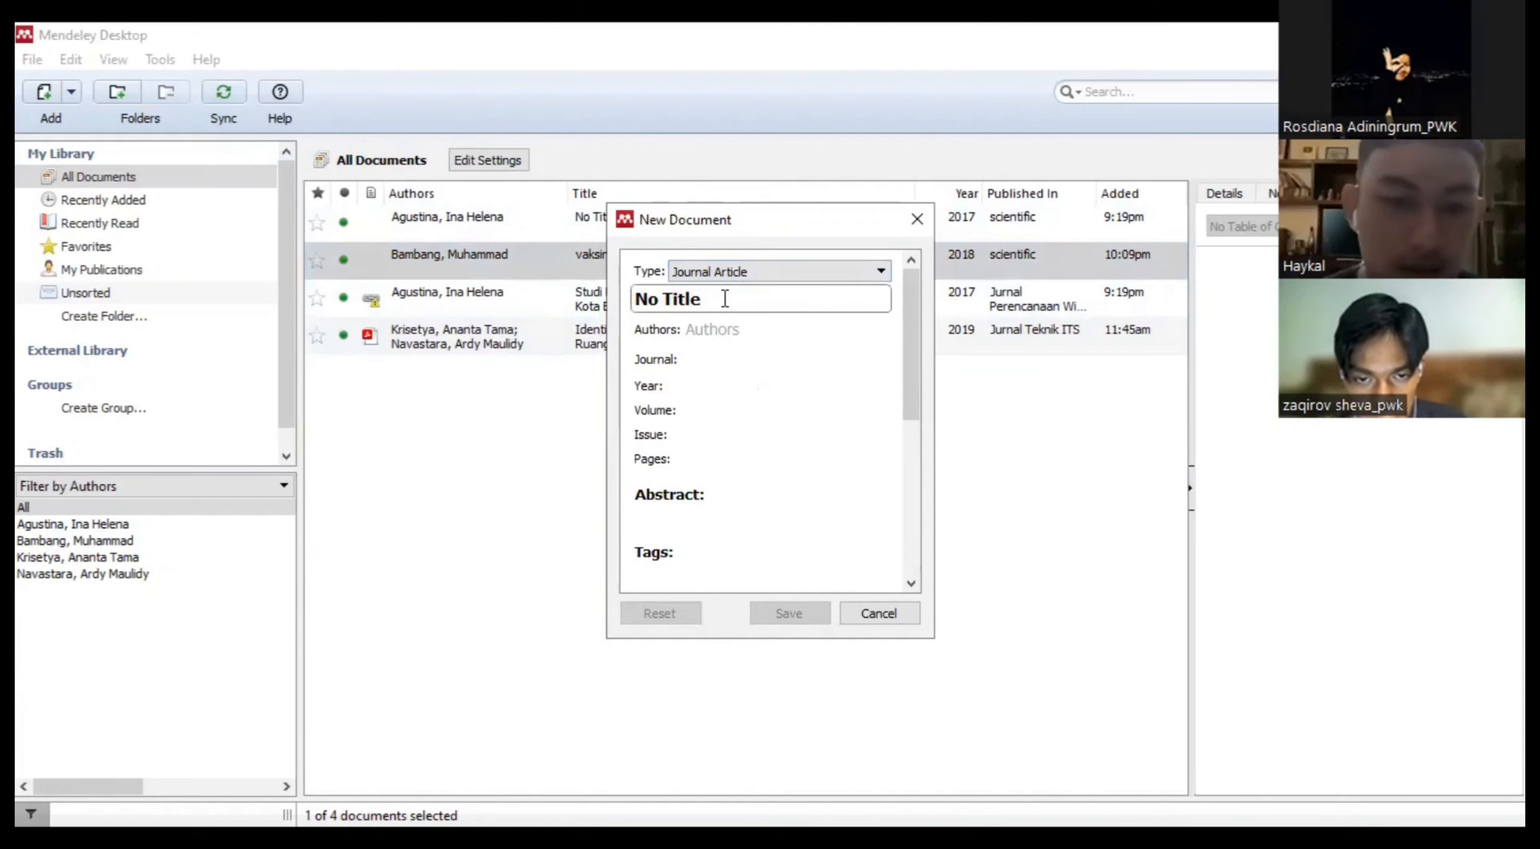
left_click_drag(725, 299, 626, 301)
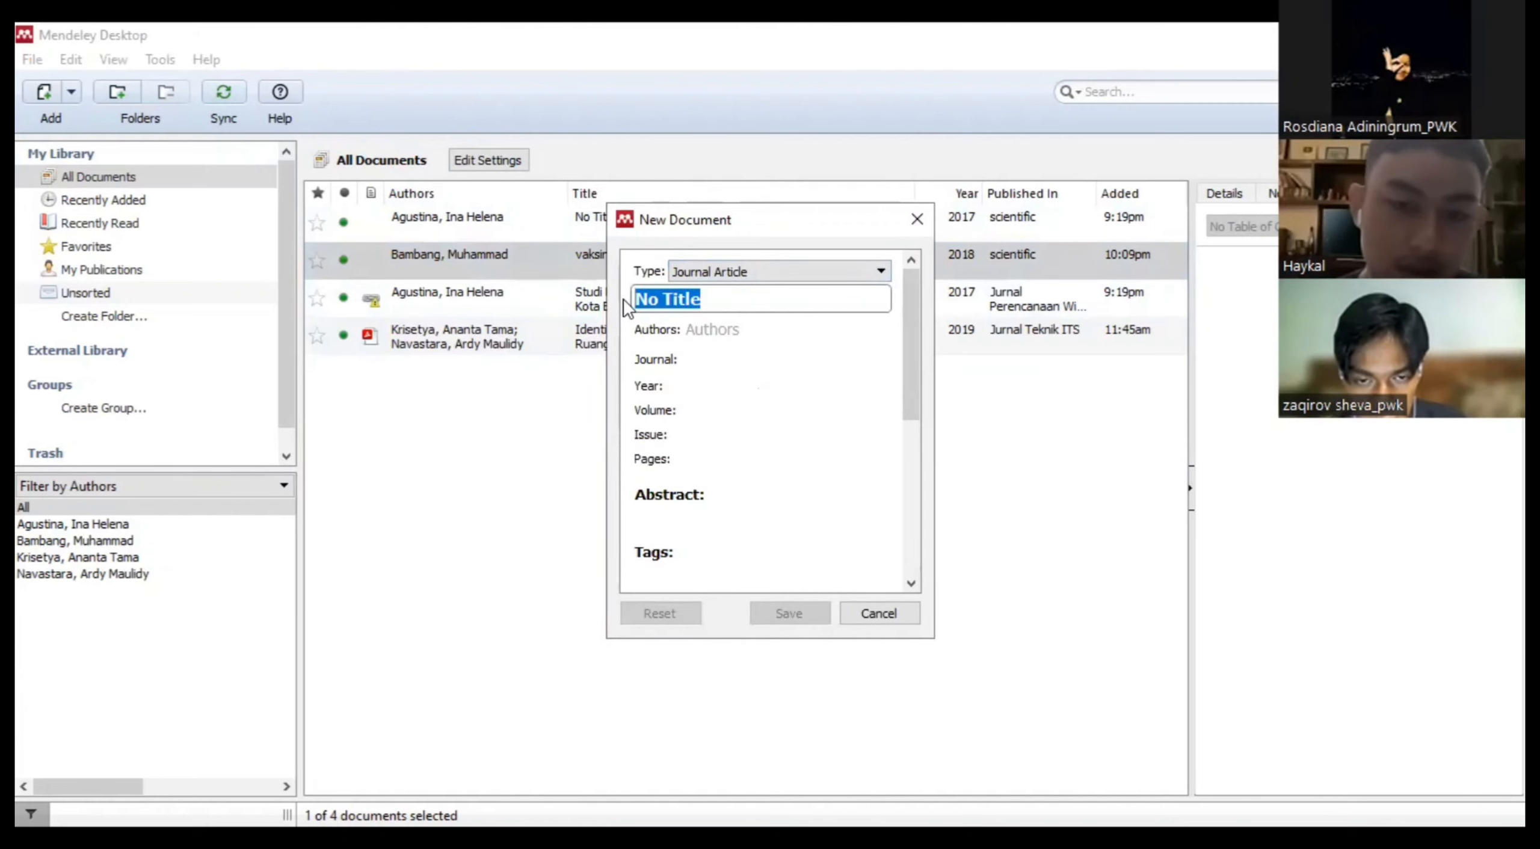
type("aa")
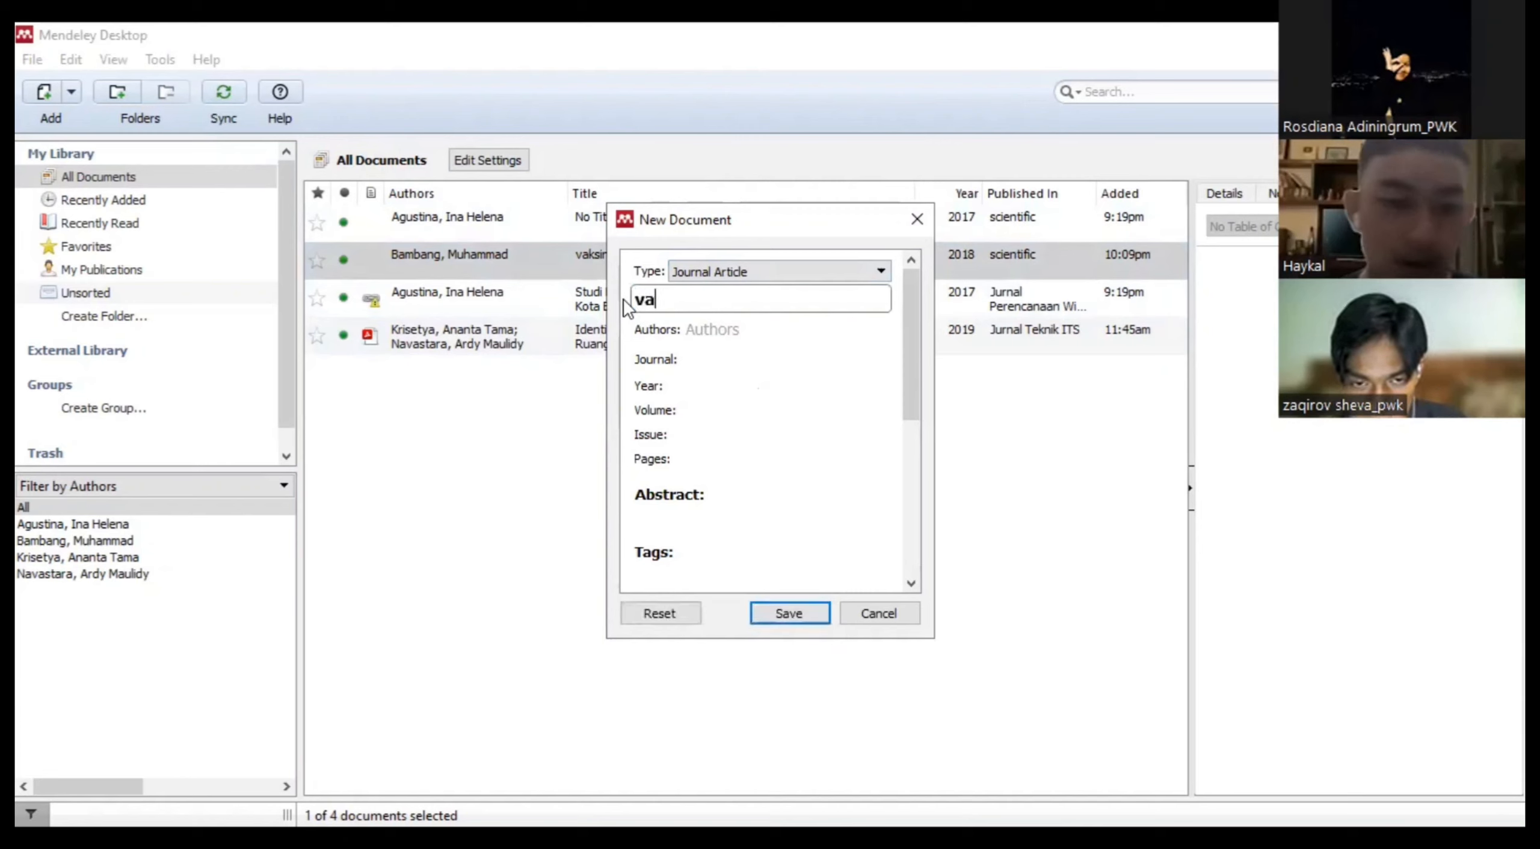
type("ksin po")
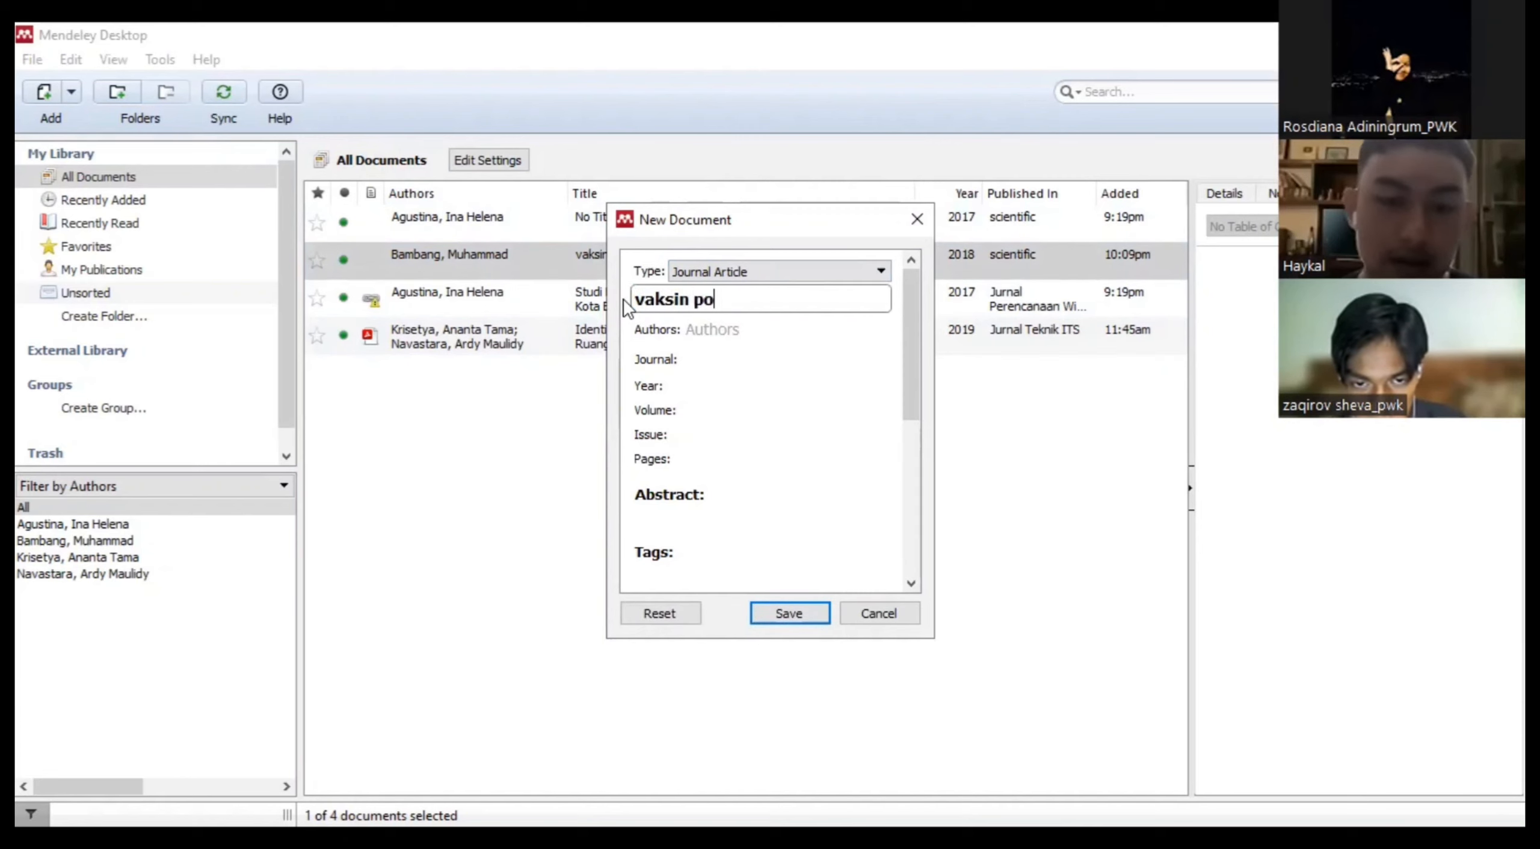
type("lio pad ")
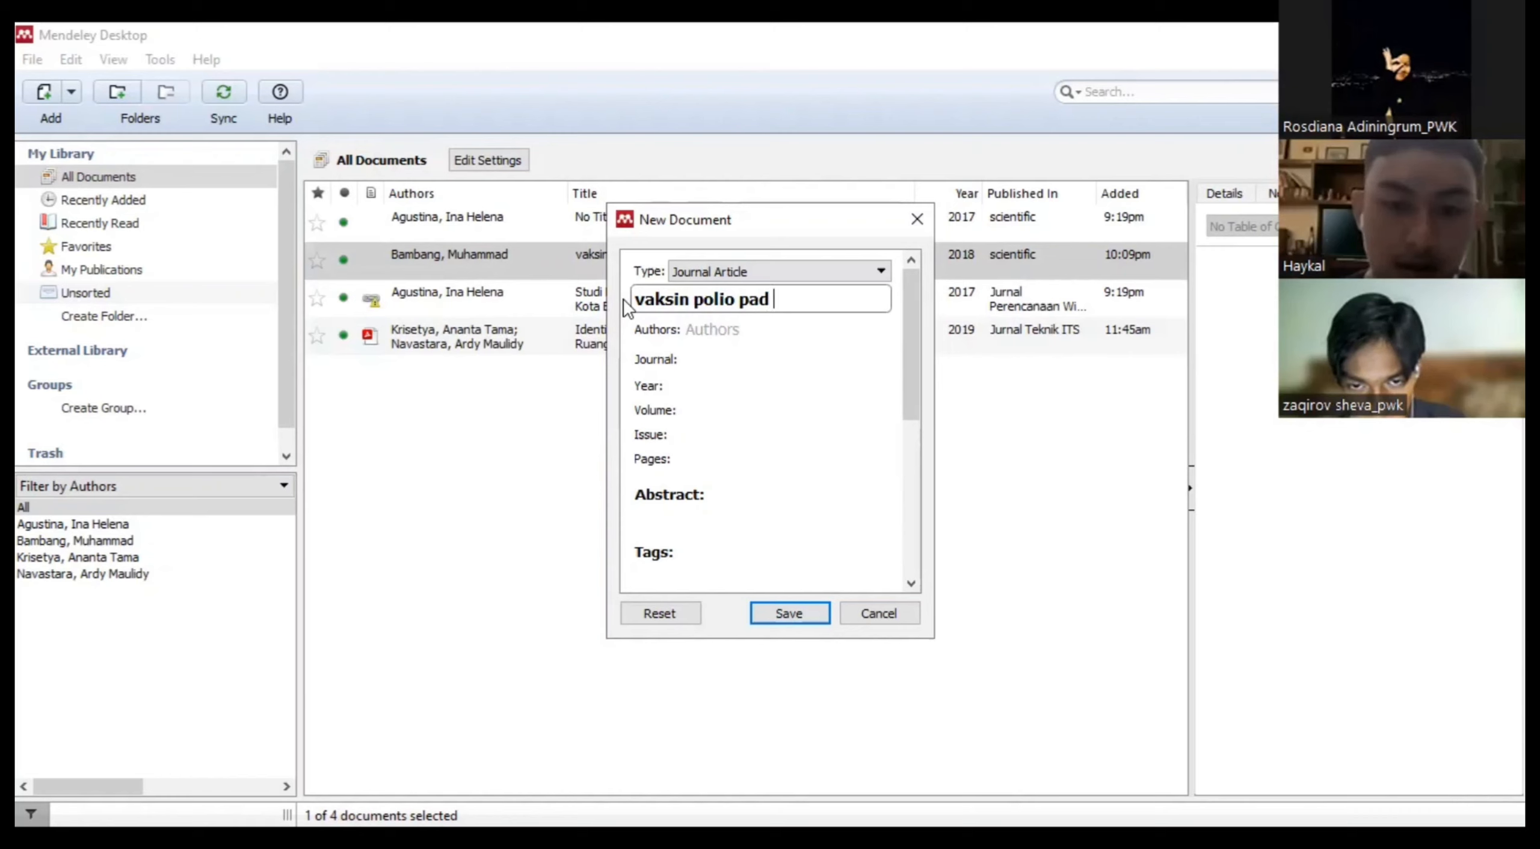
type("a anak")
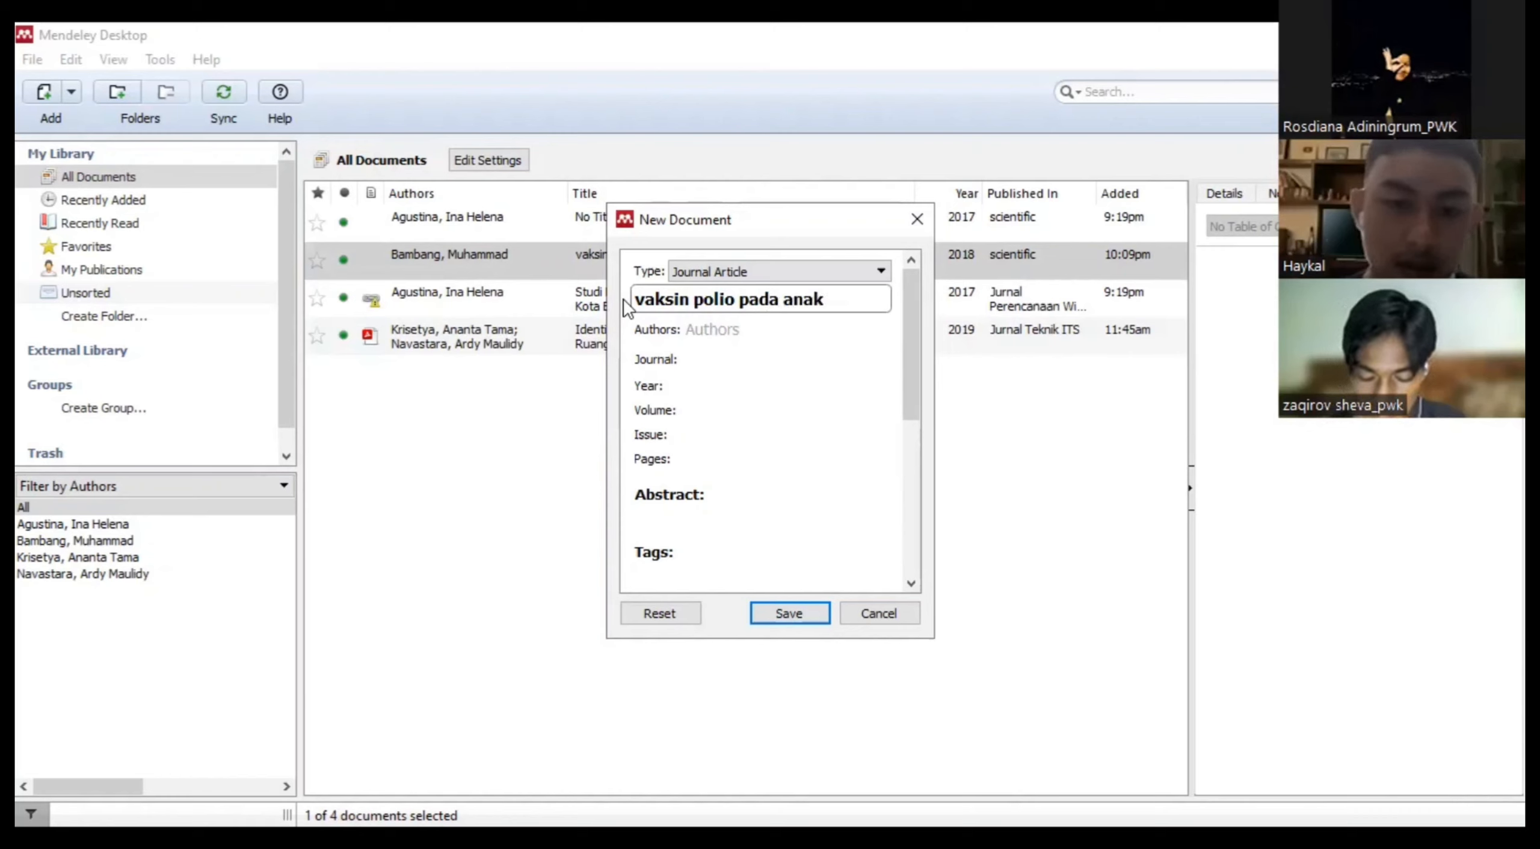
left_click(727, 329)
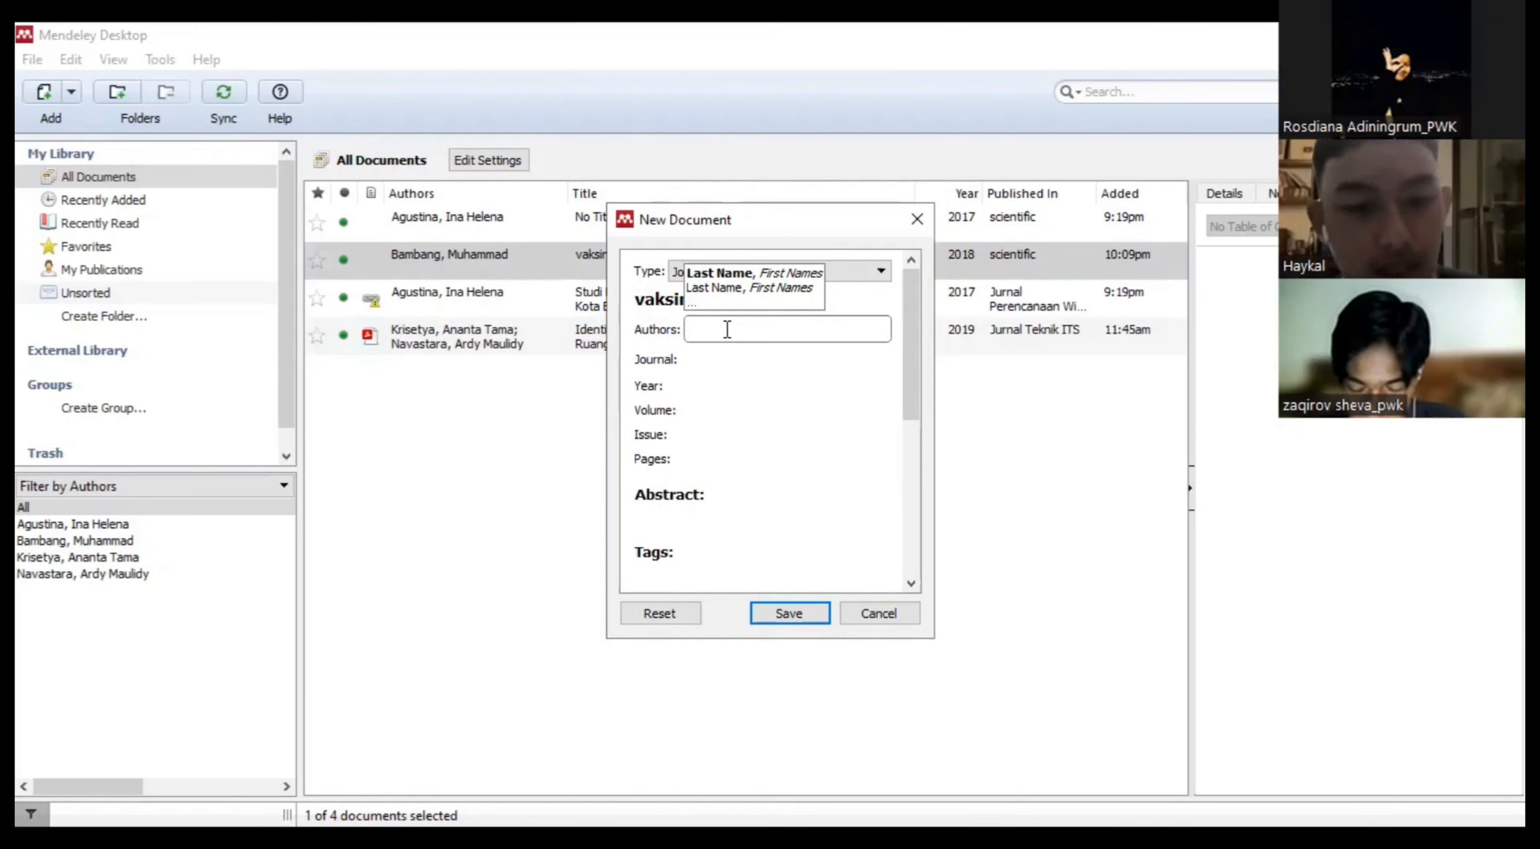
type("bamban")
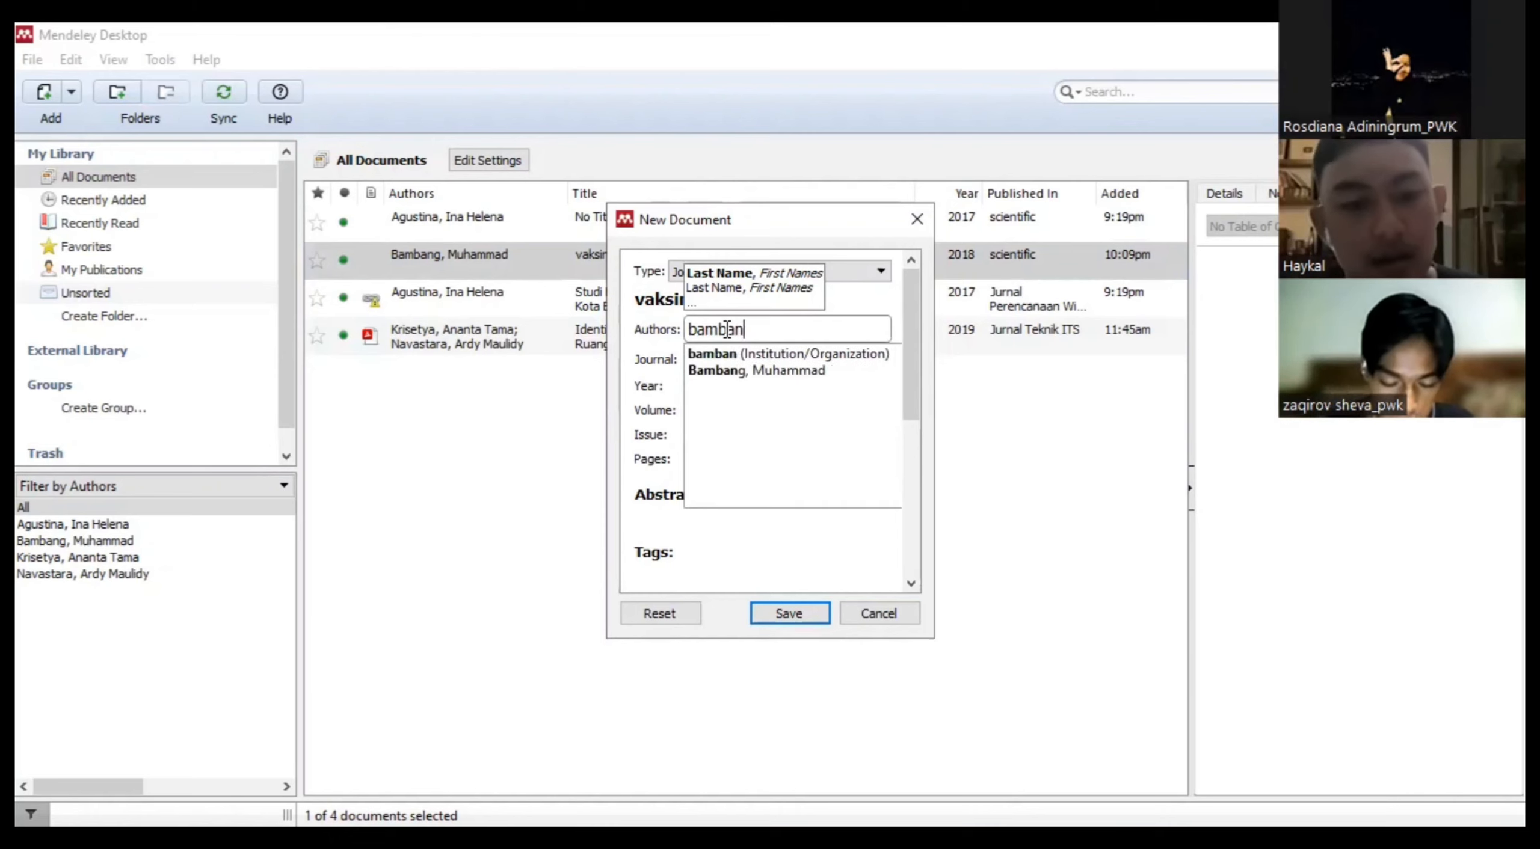
type("g, m")
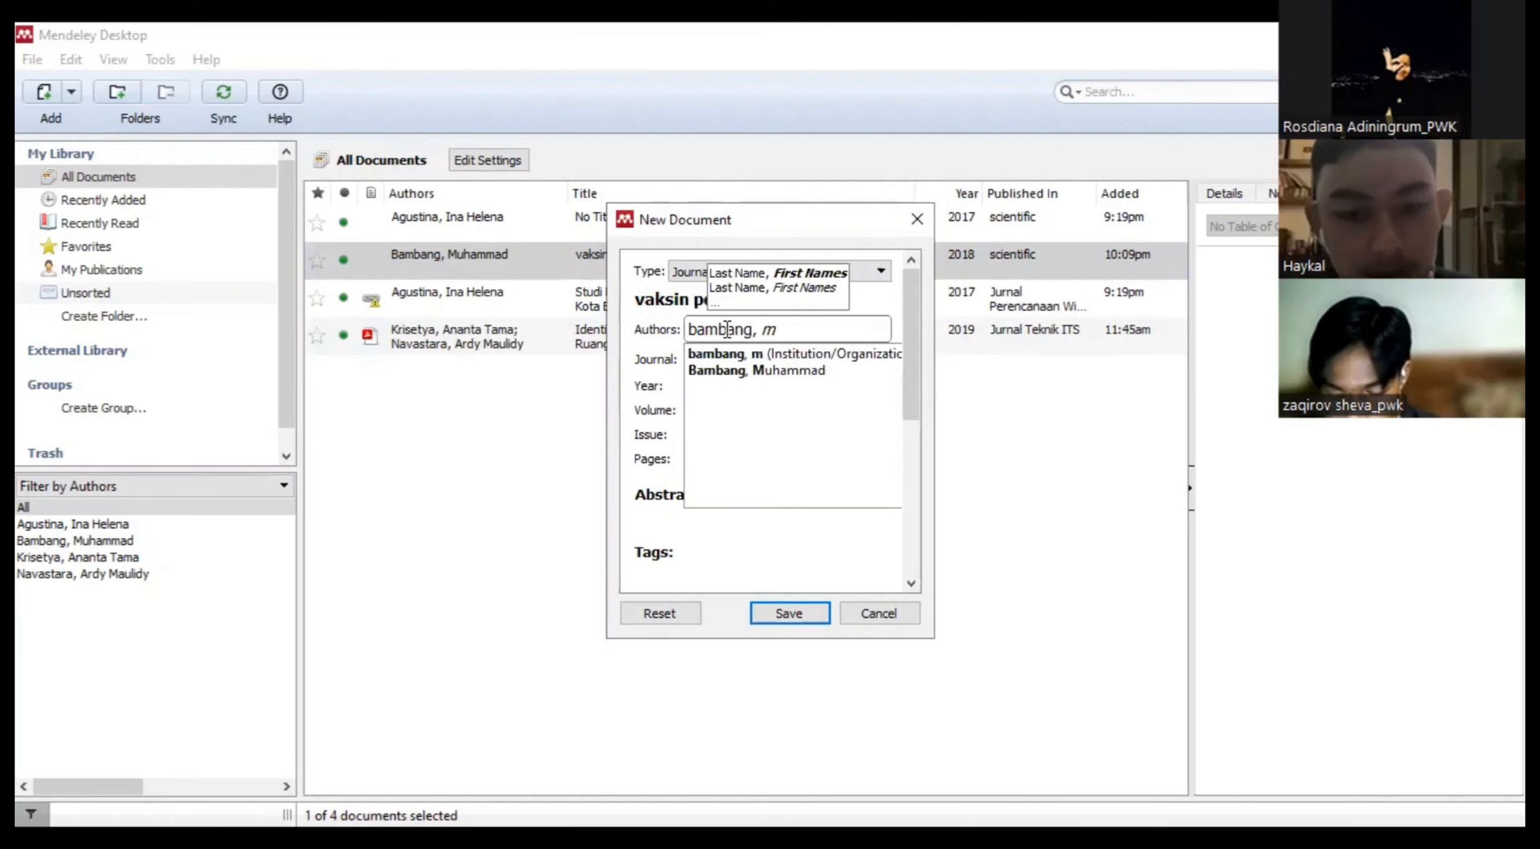
type("uhammad")
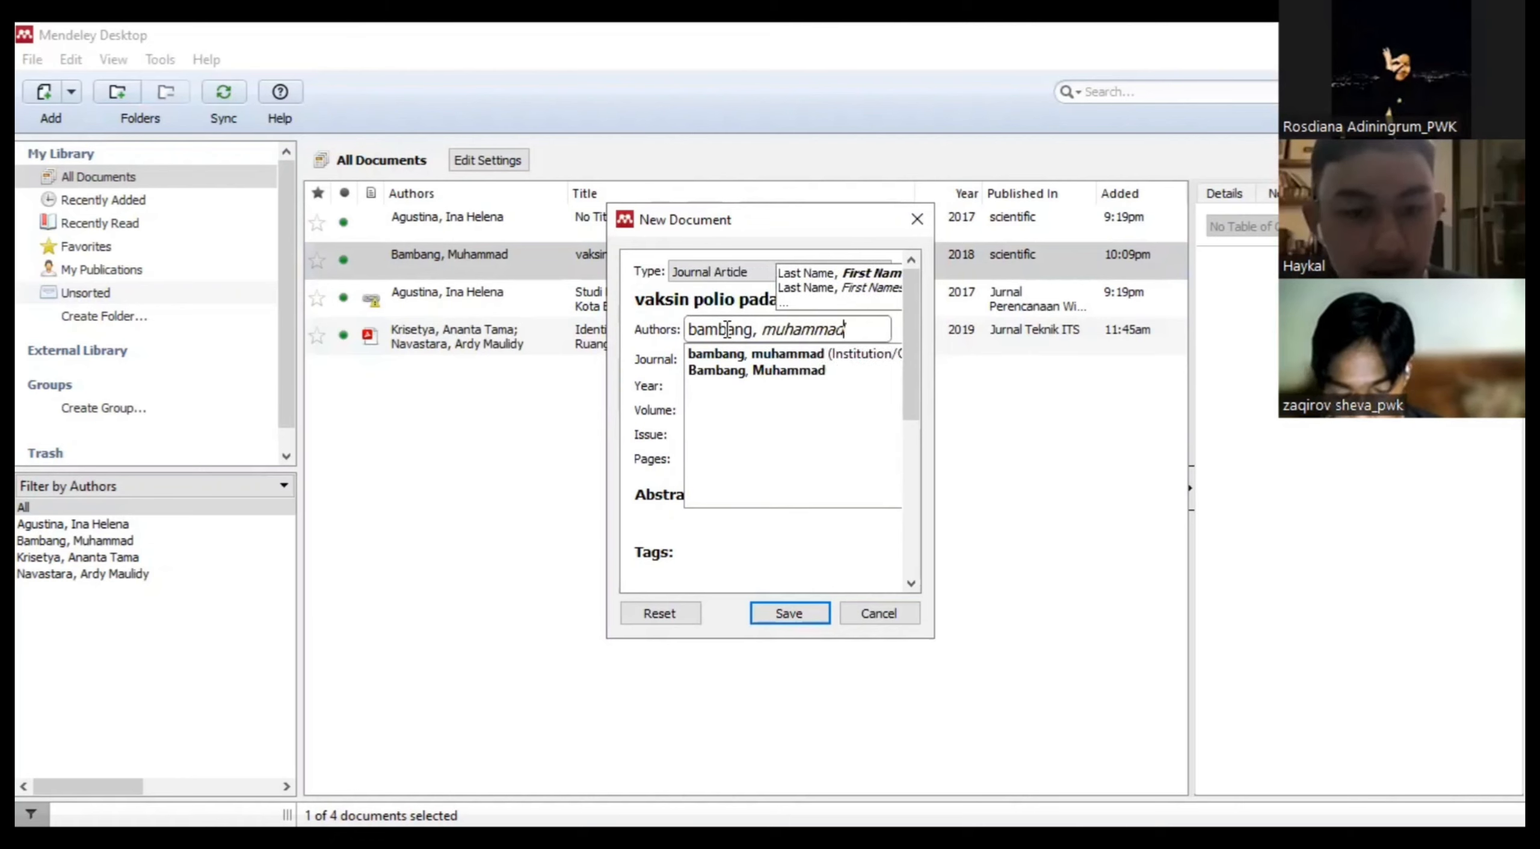
left_click(662, 364)
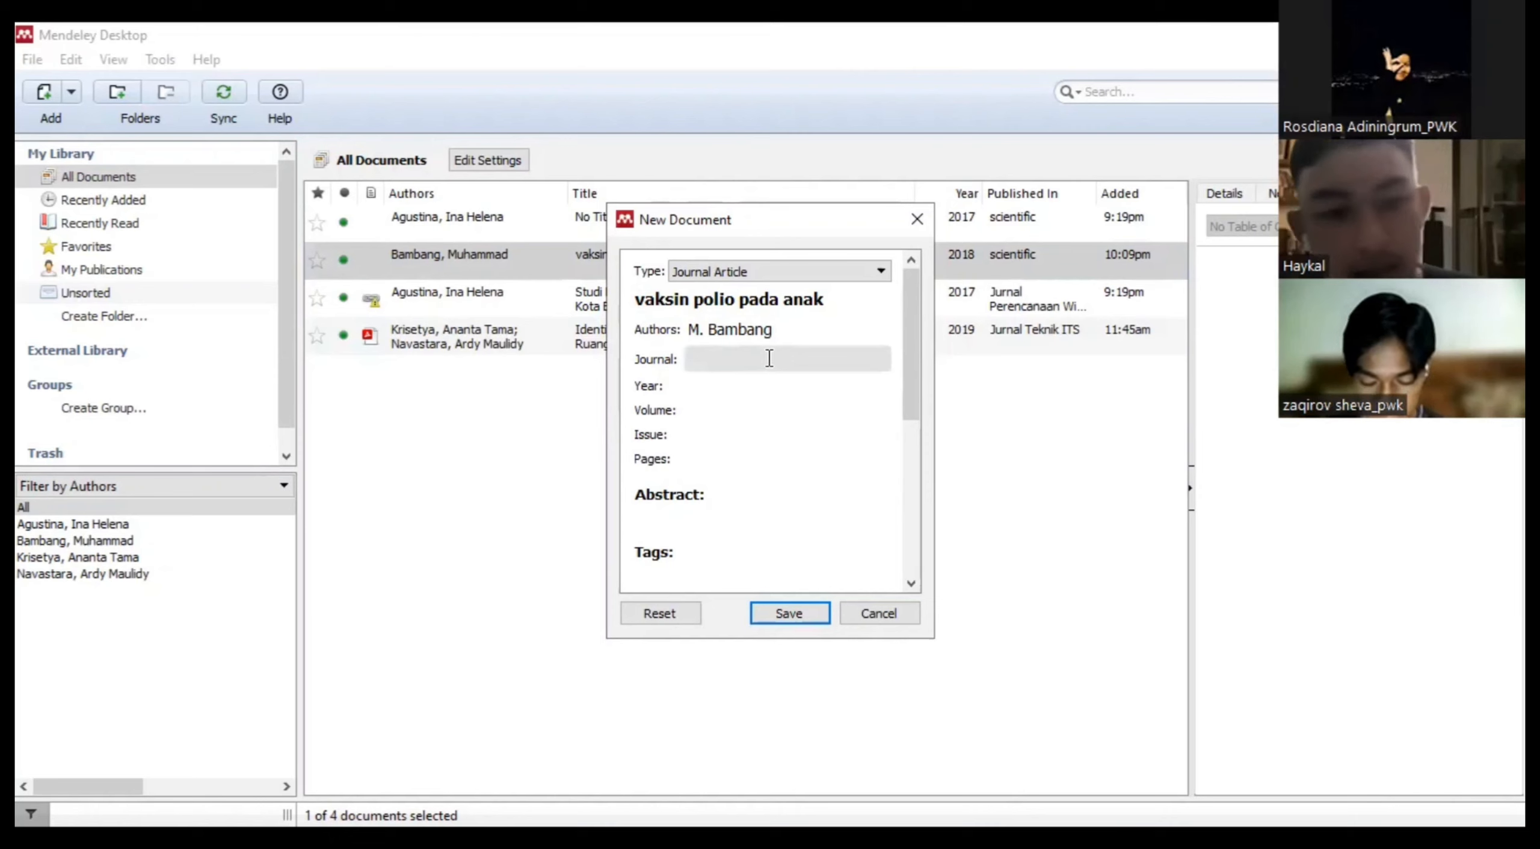
Step: Set the journal to 'scientific' and the year to 2018
left_click(770, 358)
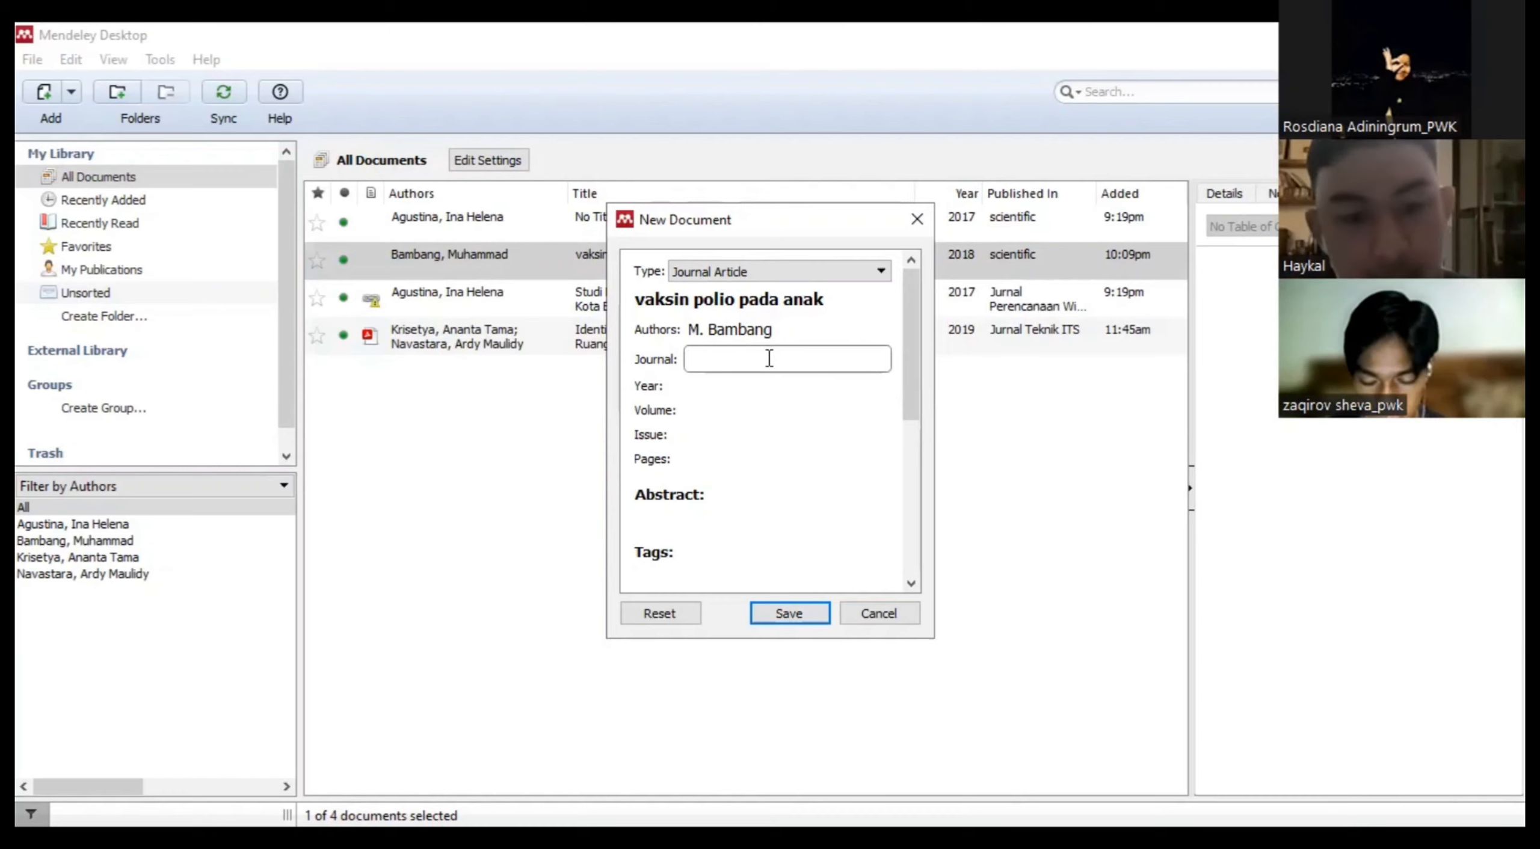
type("sc")
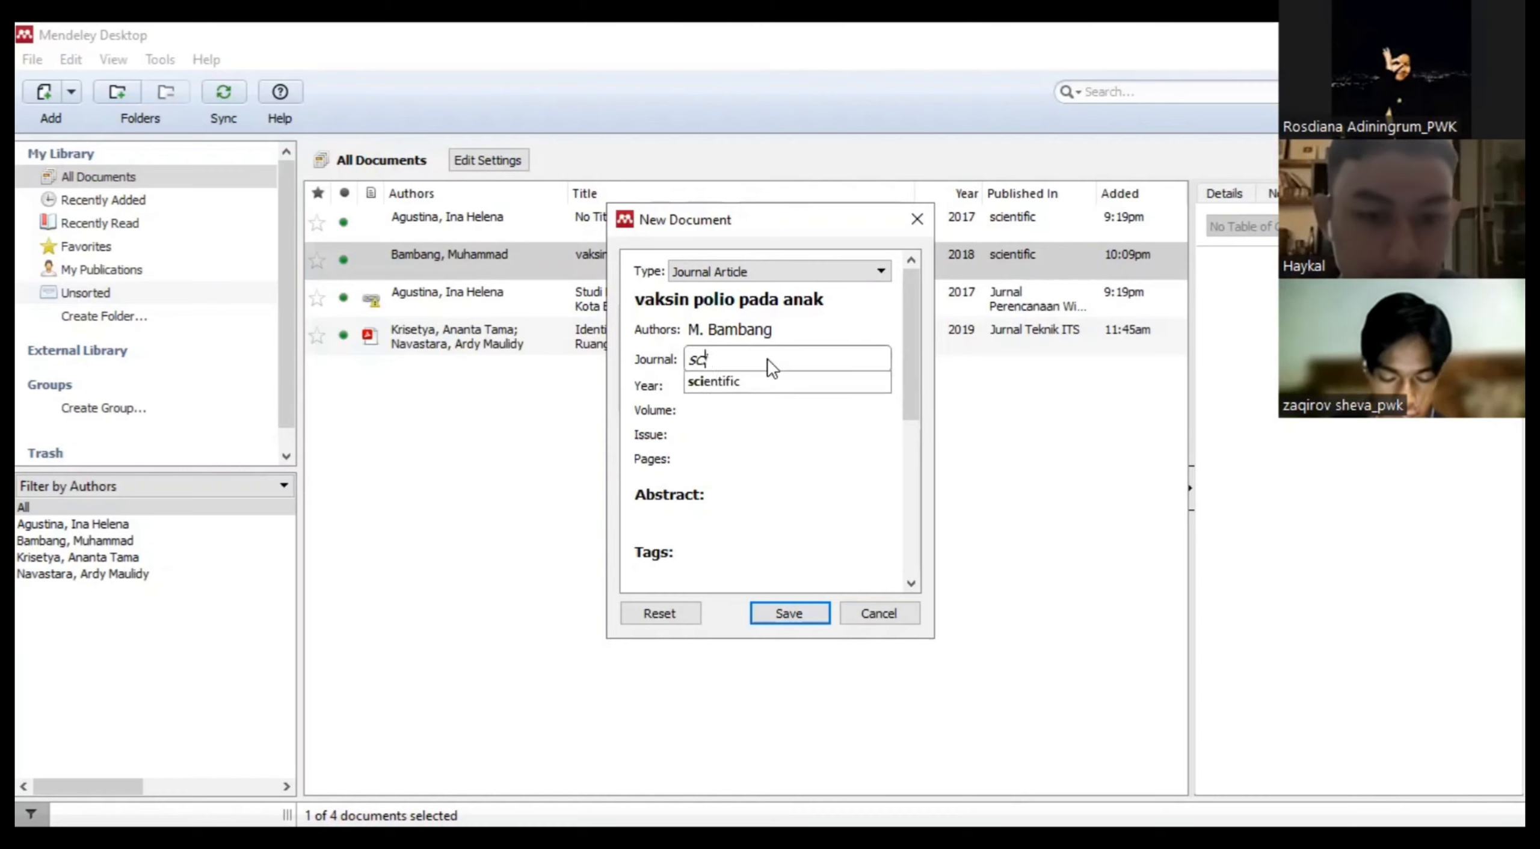
type("ientific")
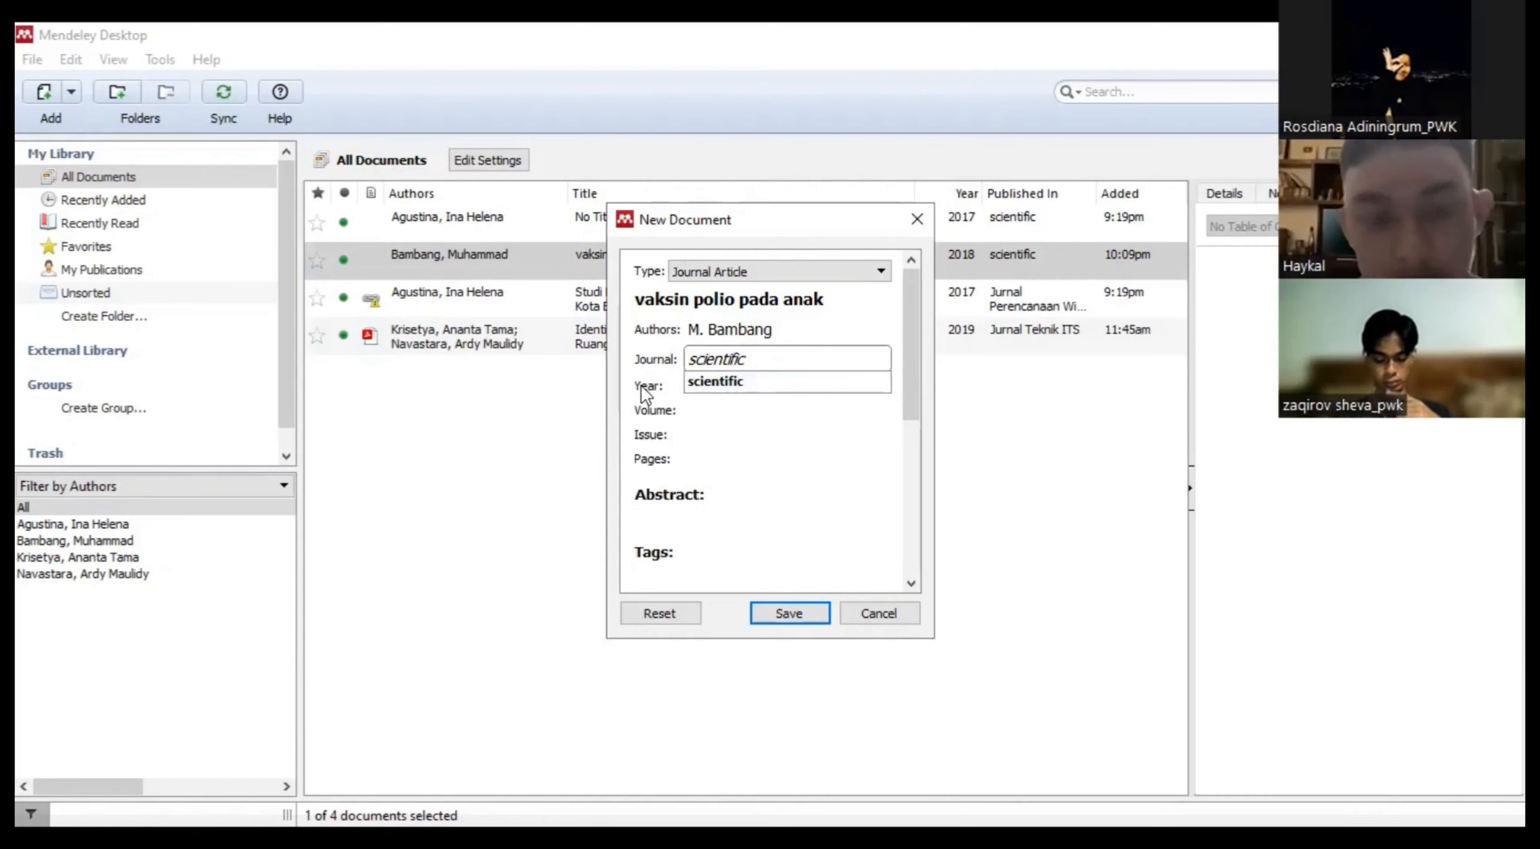
left_click(688, 385)
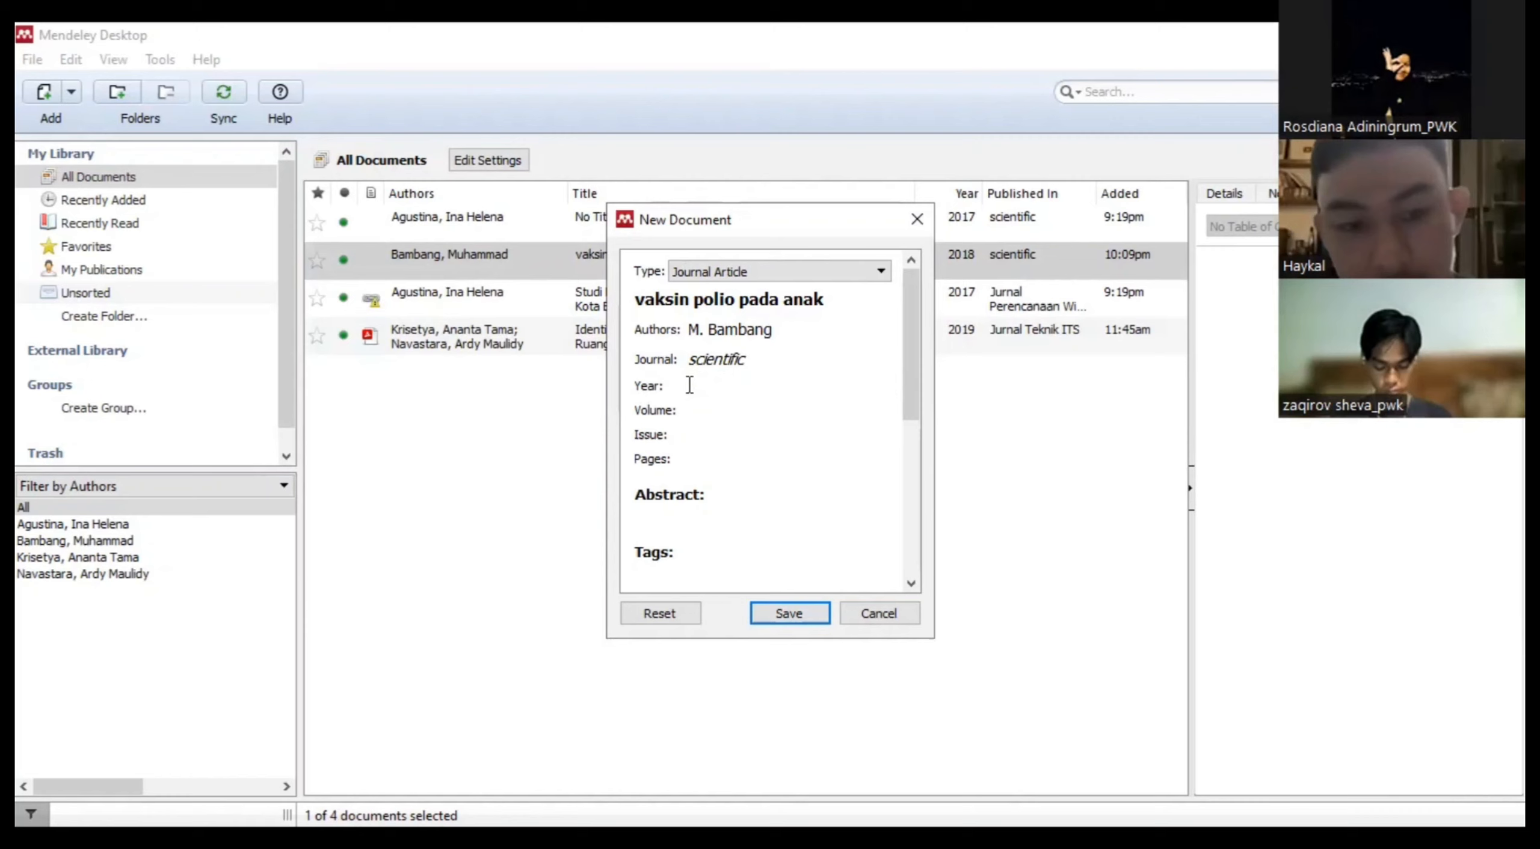
left_click(744, 385)
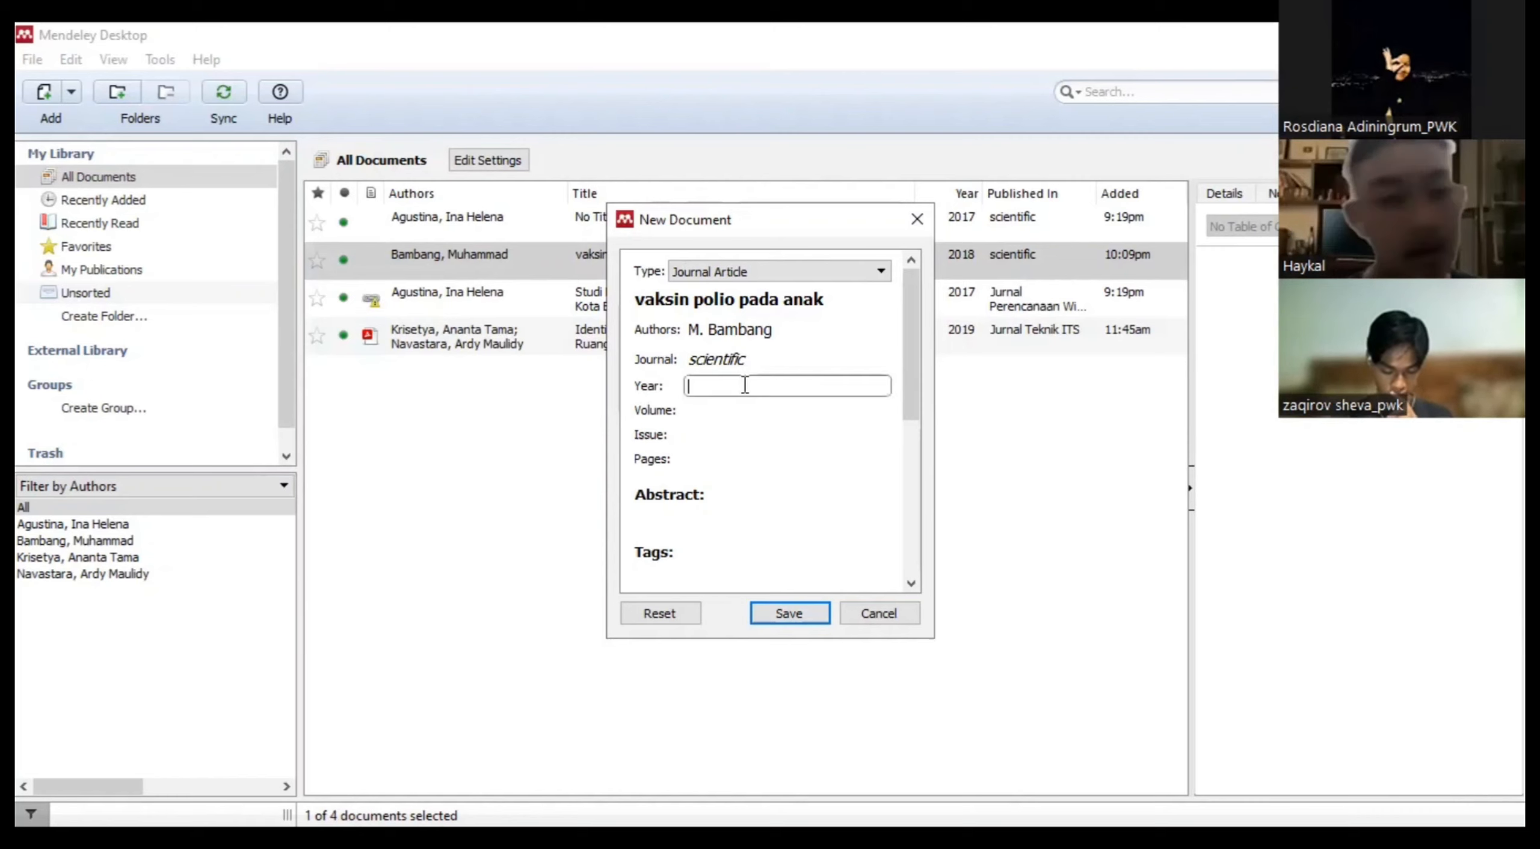
type("2018")
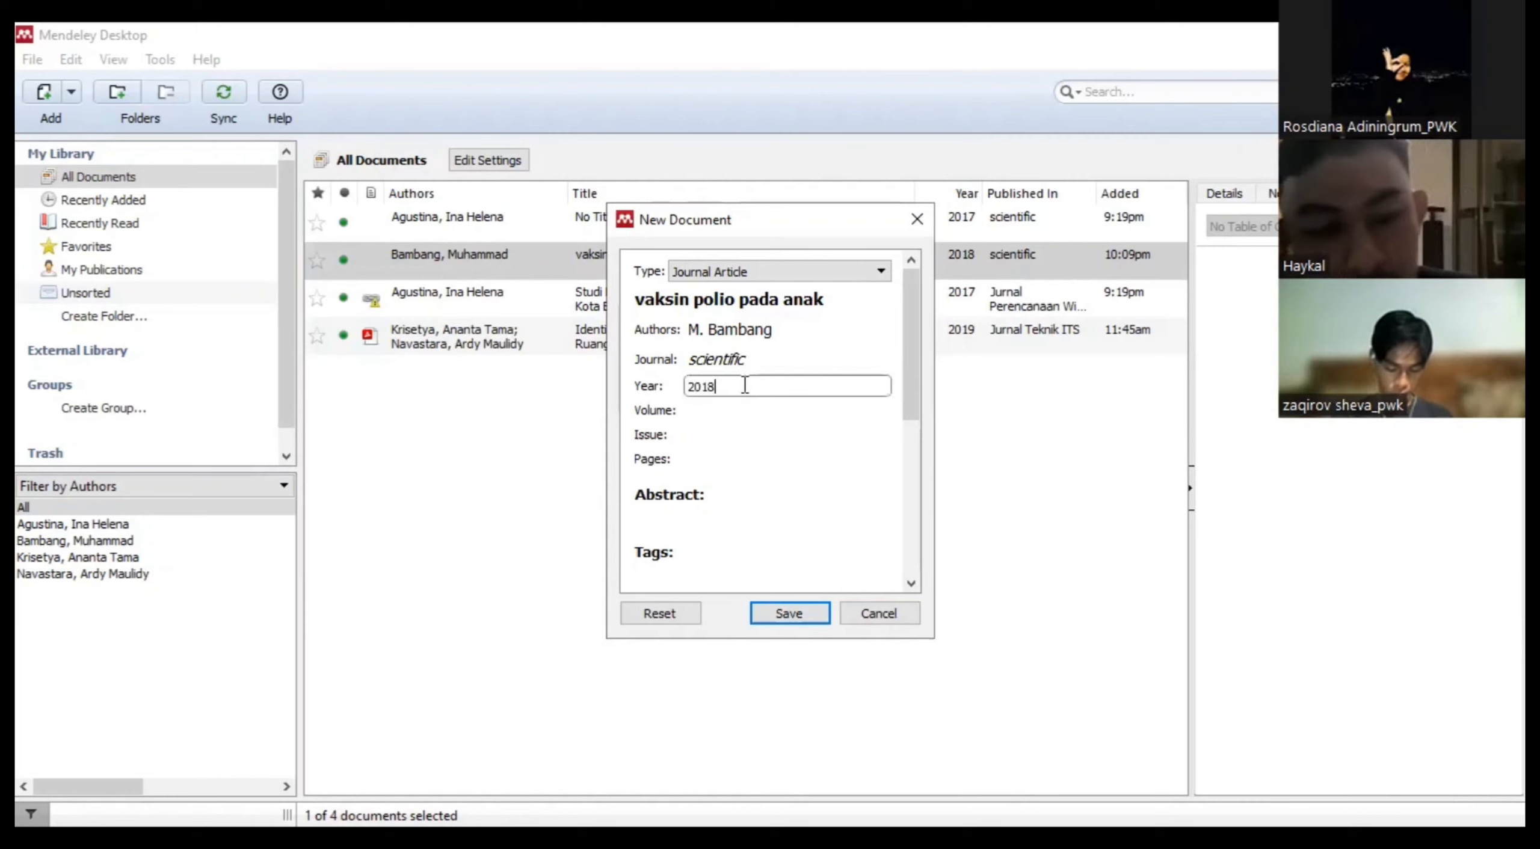
left_click(657, 410)
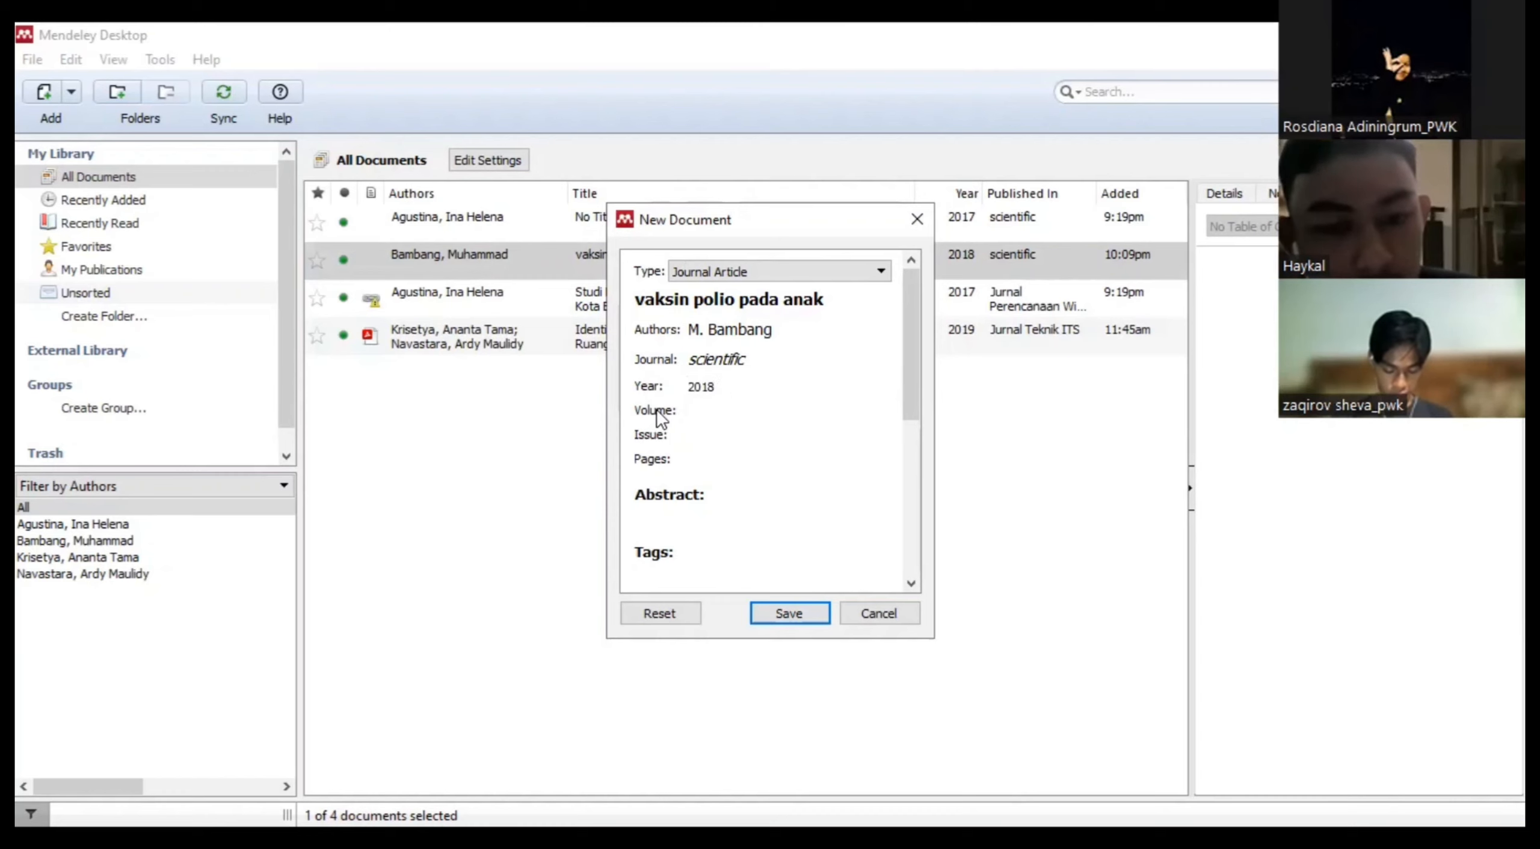
Step: Enter volume 1 and pages 200, then scroll down to Other Settings
left_click(741, 410)
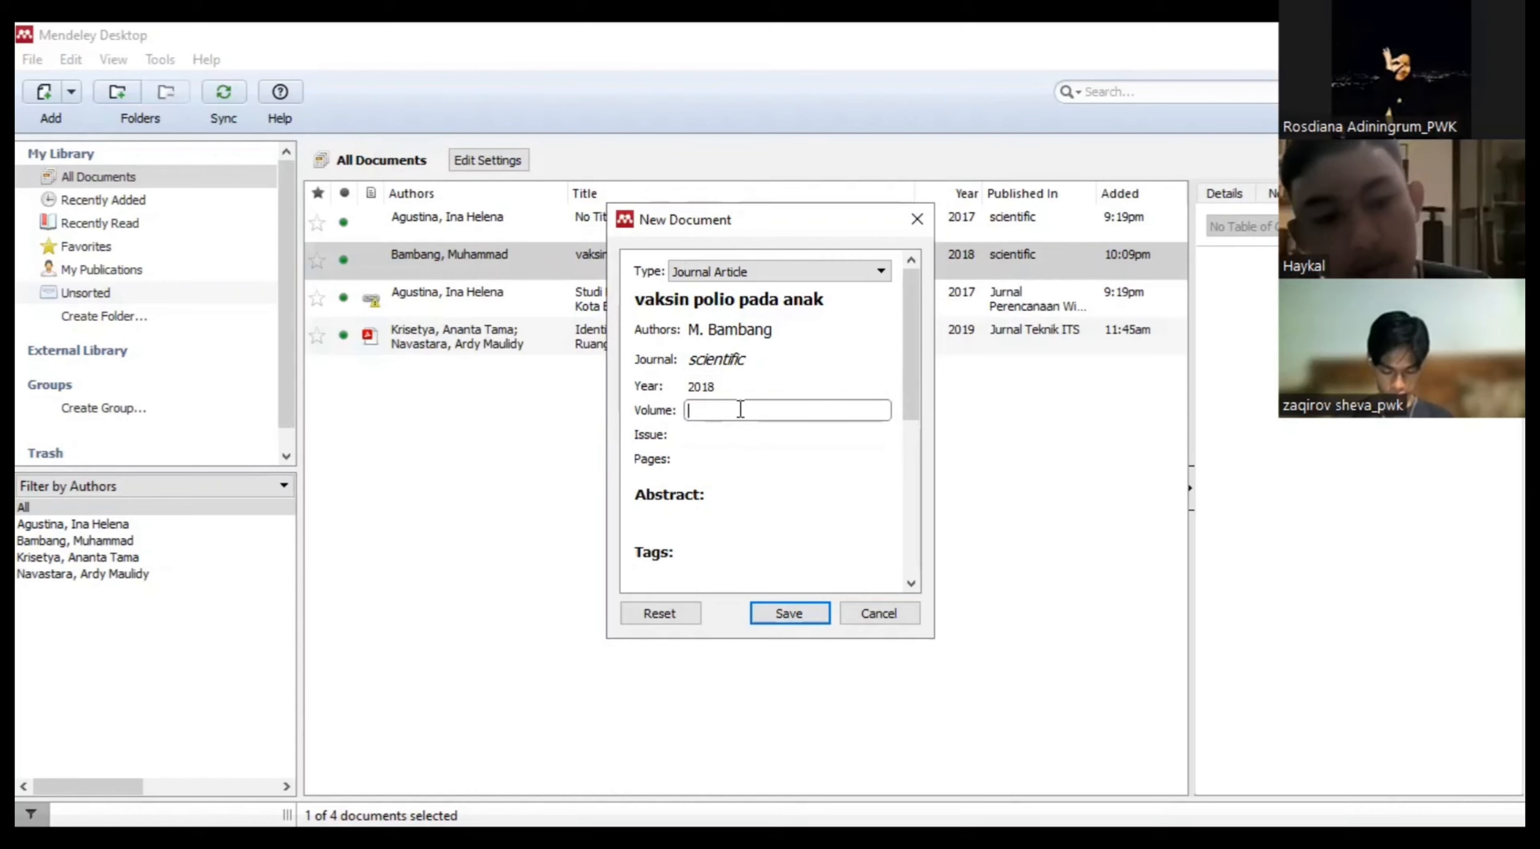
type("1")
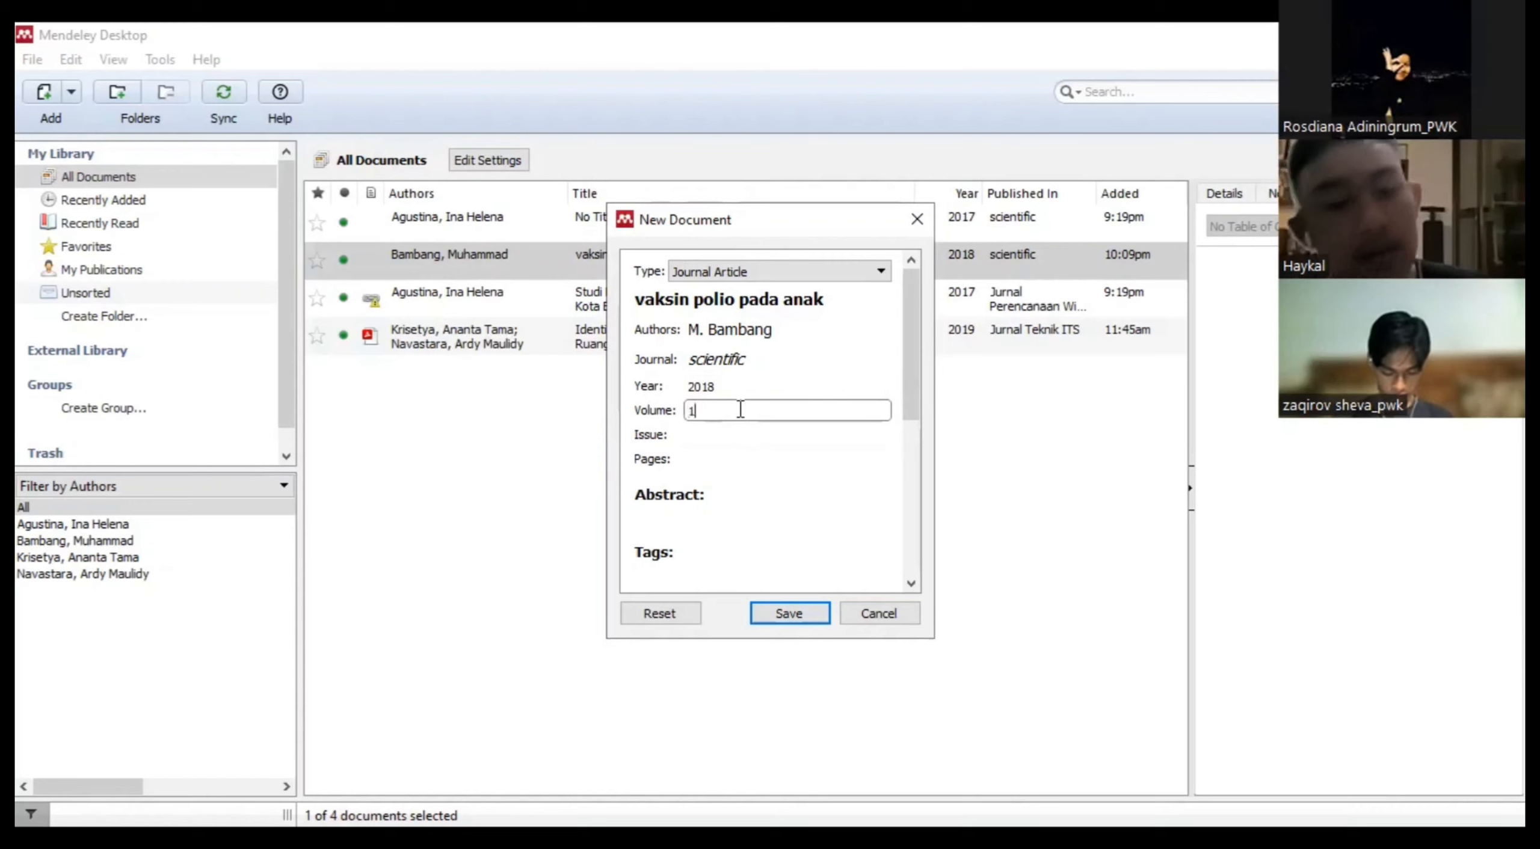
left_click(663, 433)
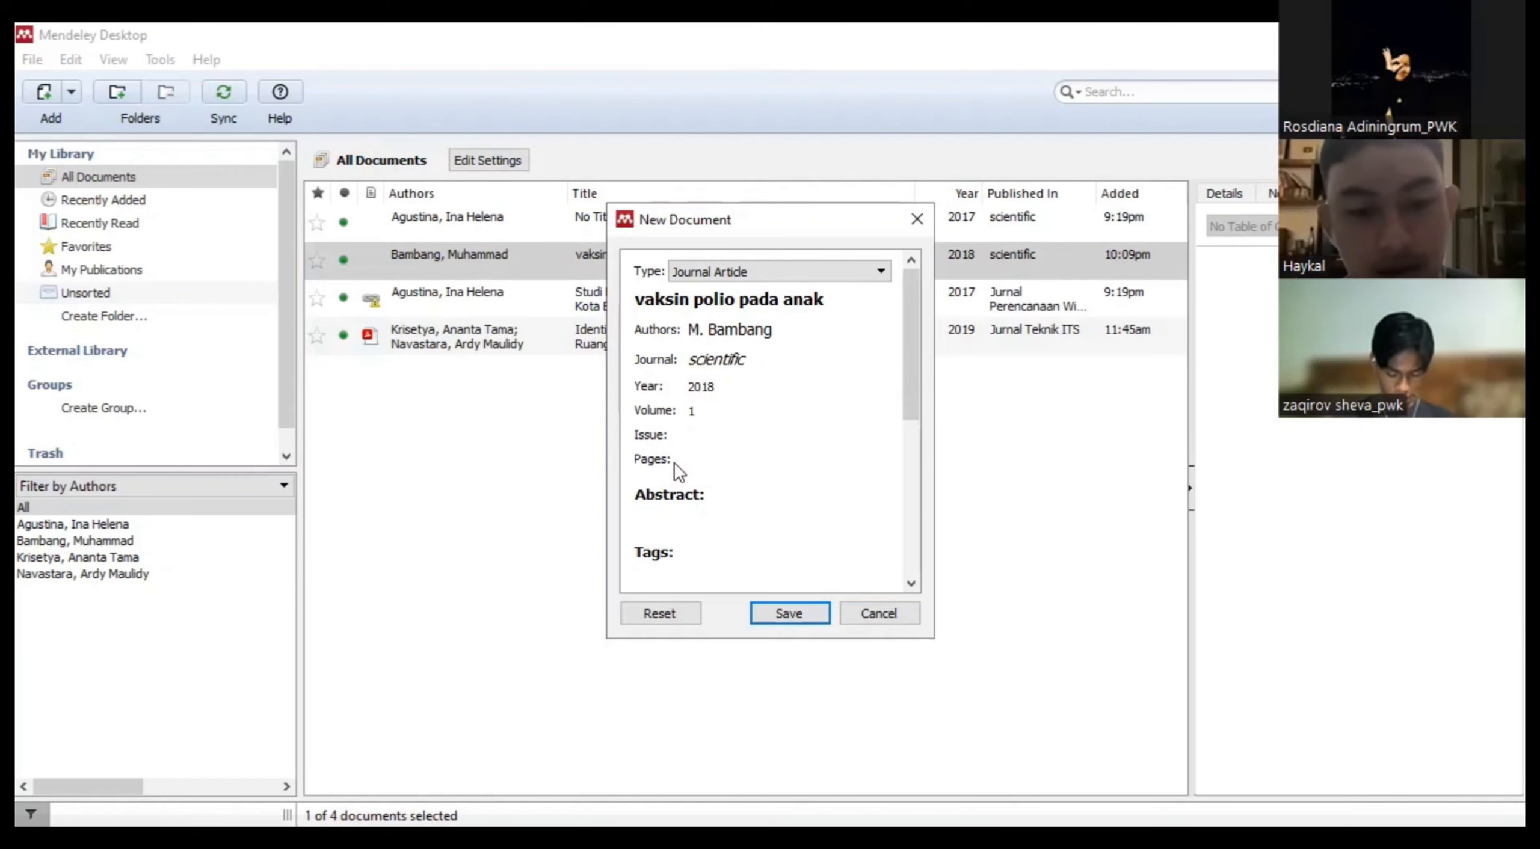
left_click(709, 460)
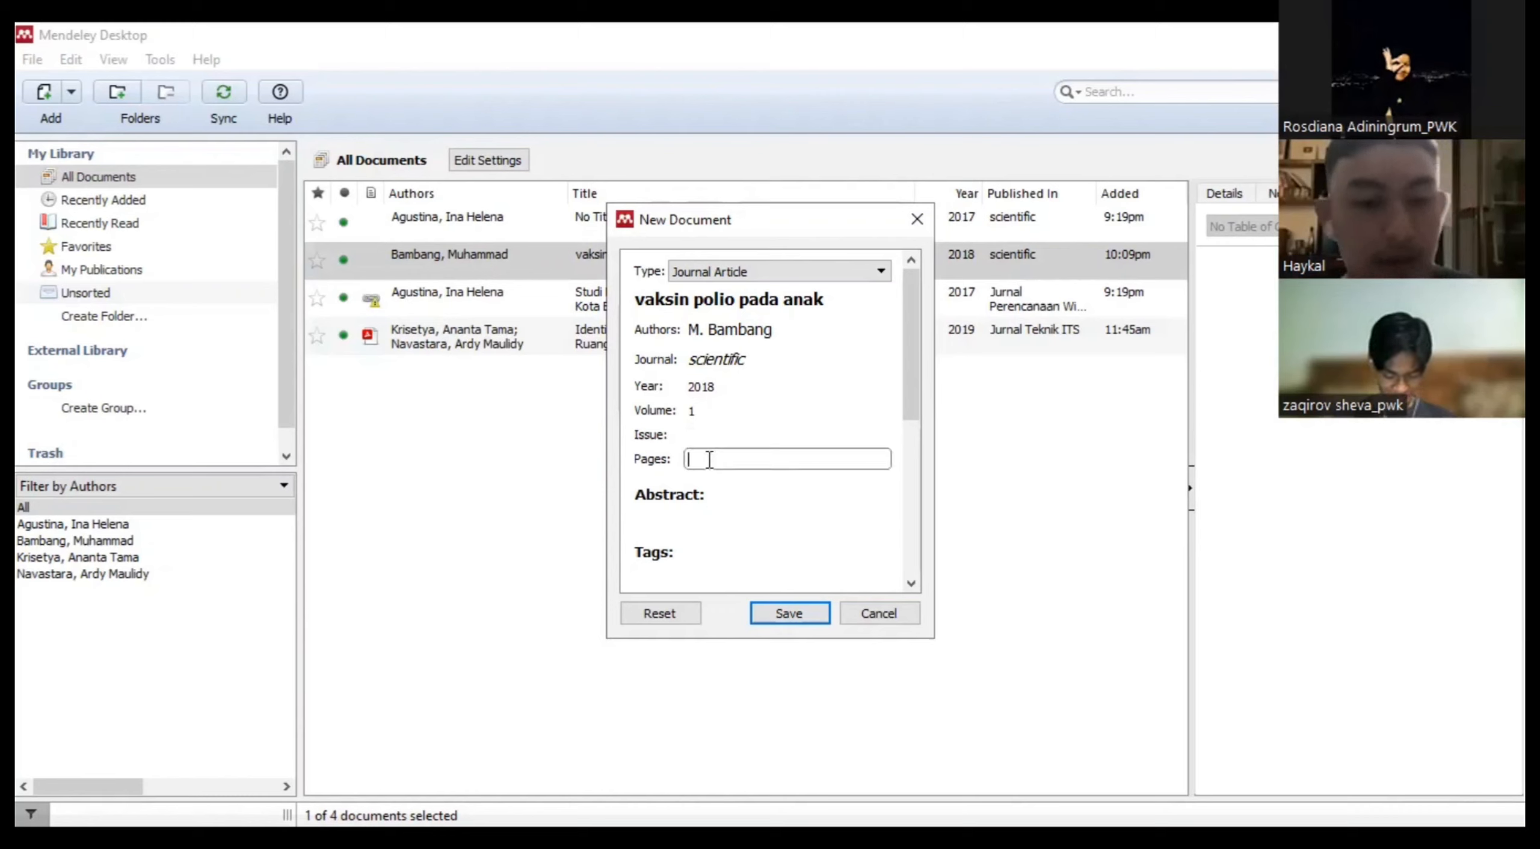
type("200")
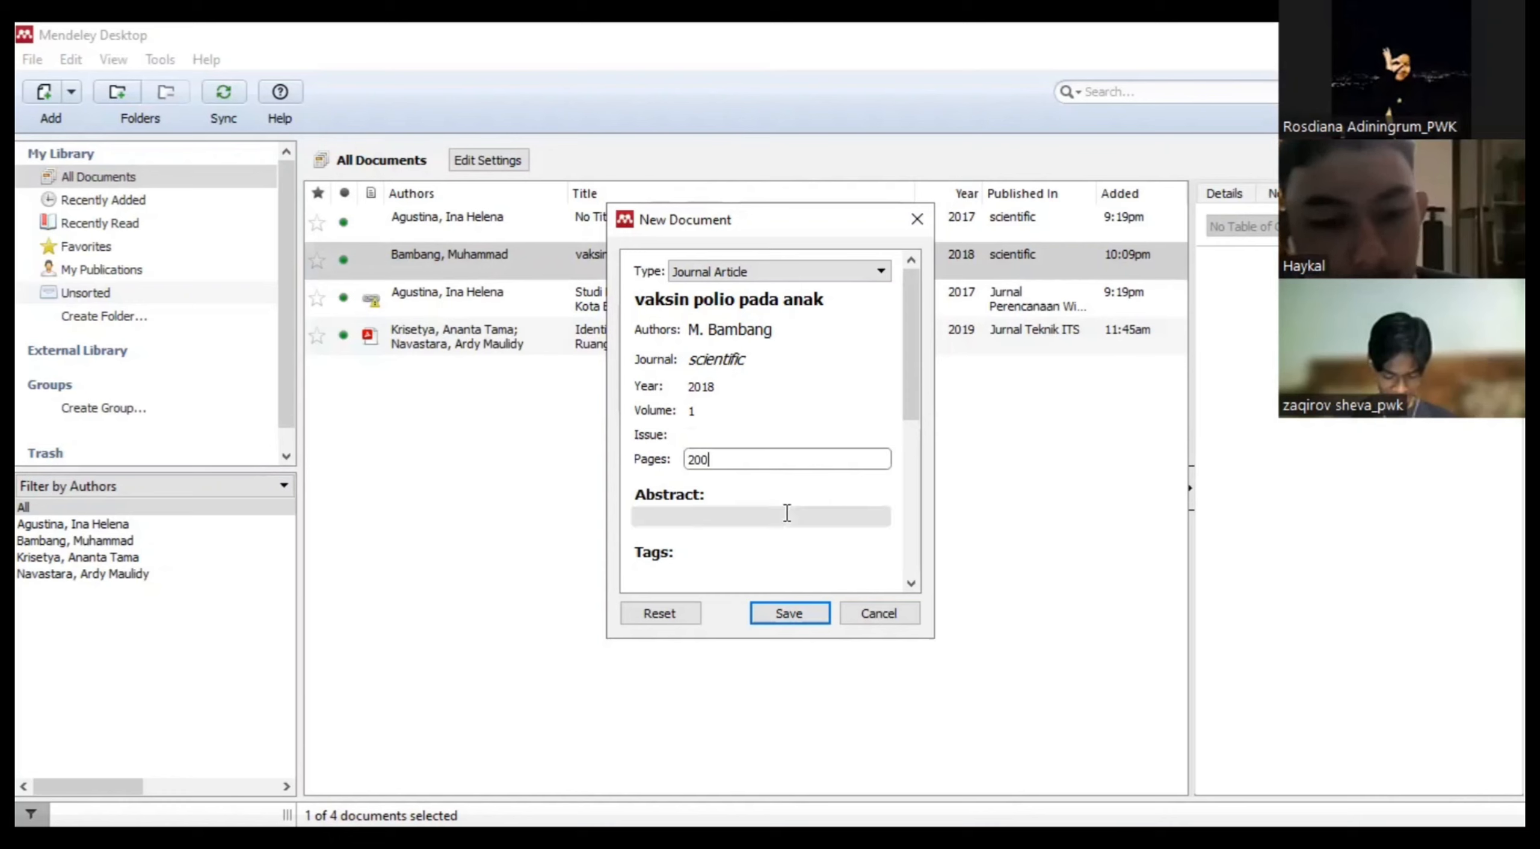
scroll(787, 510, "down", 2)
scroll(789, 391, "down", 1)
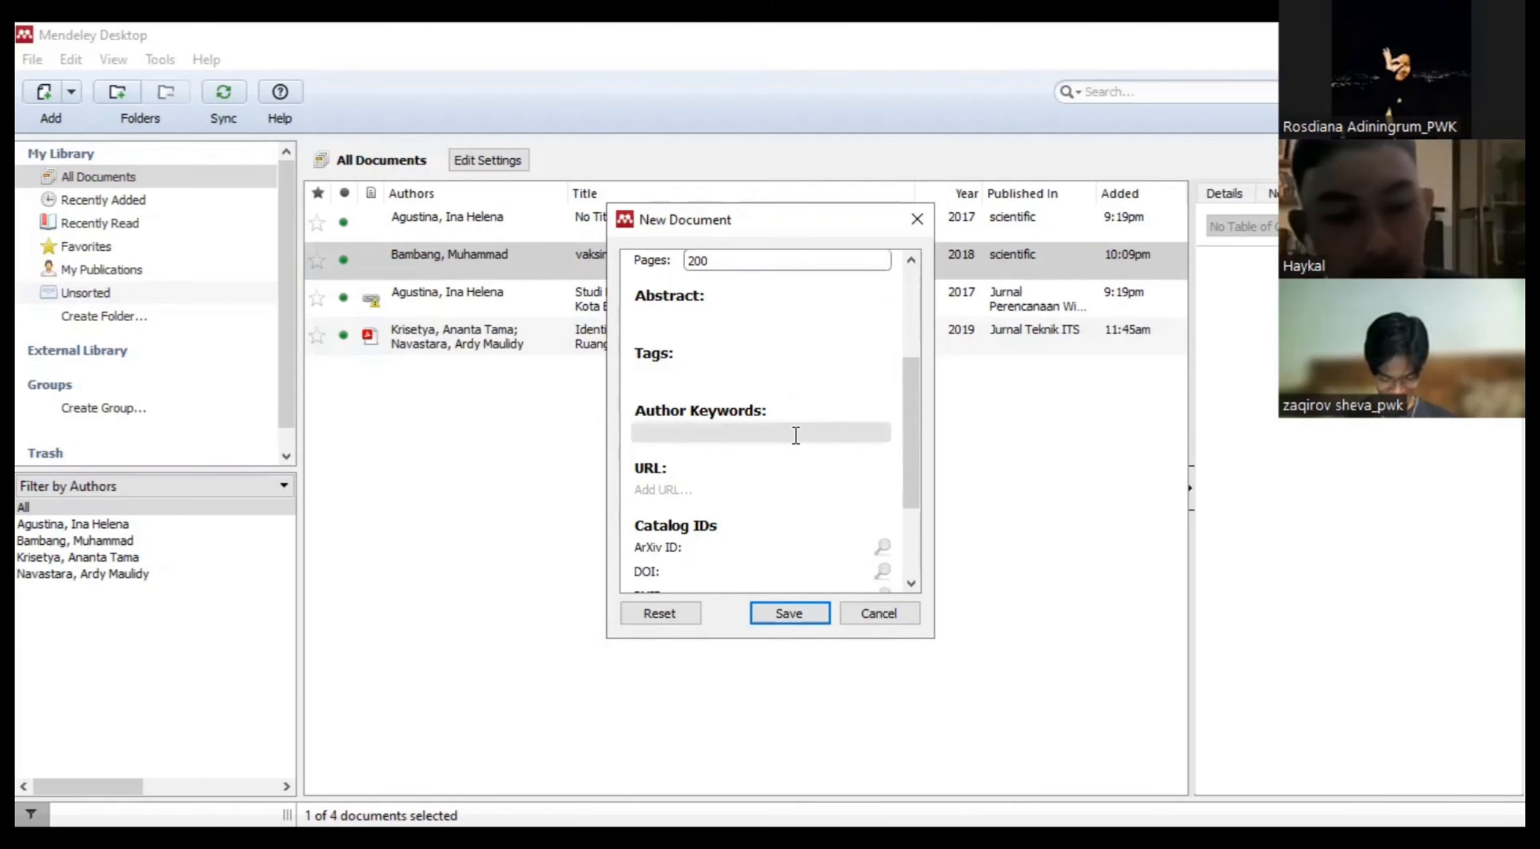
scroll(768, 479, "down", 2)
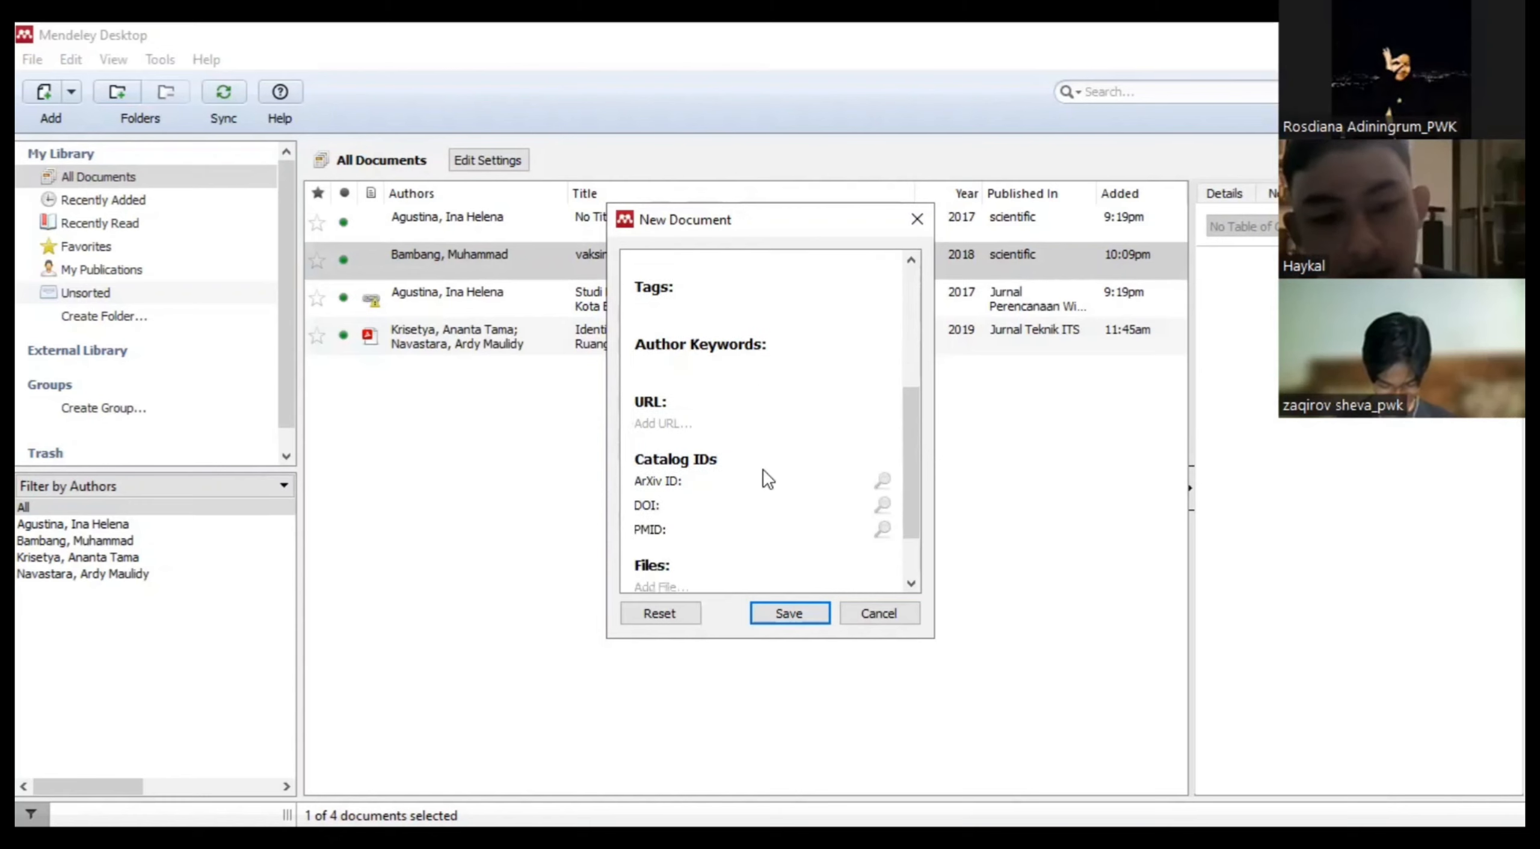
scroll(763, 469, "down", 2)
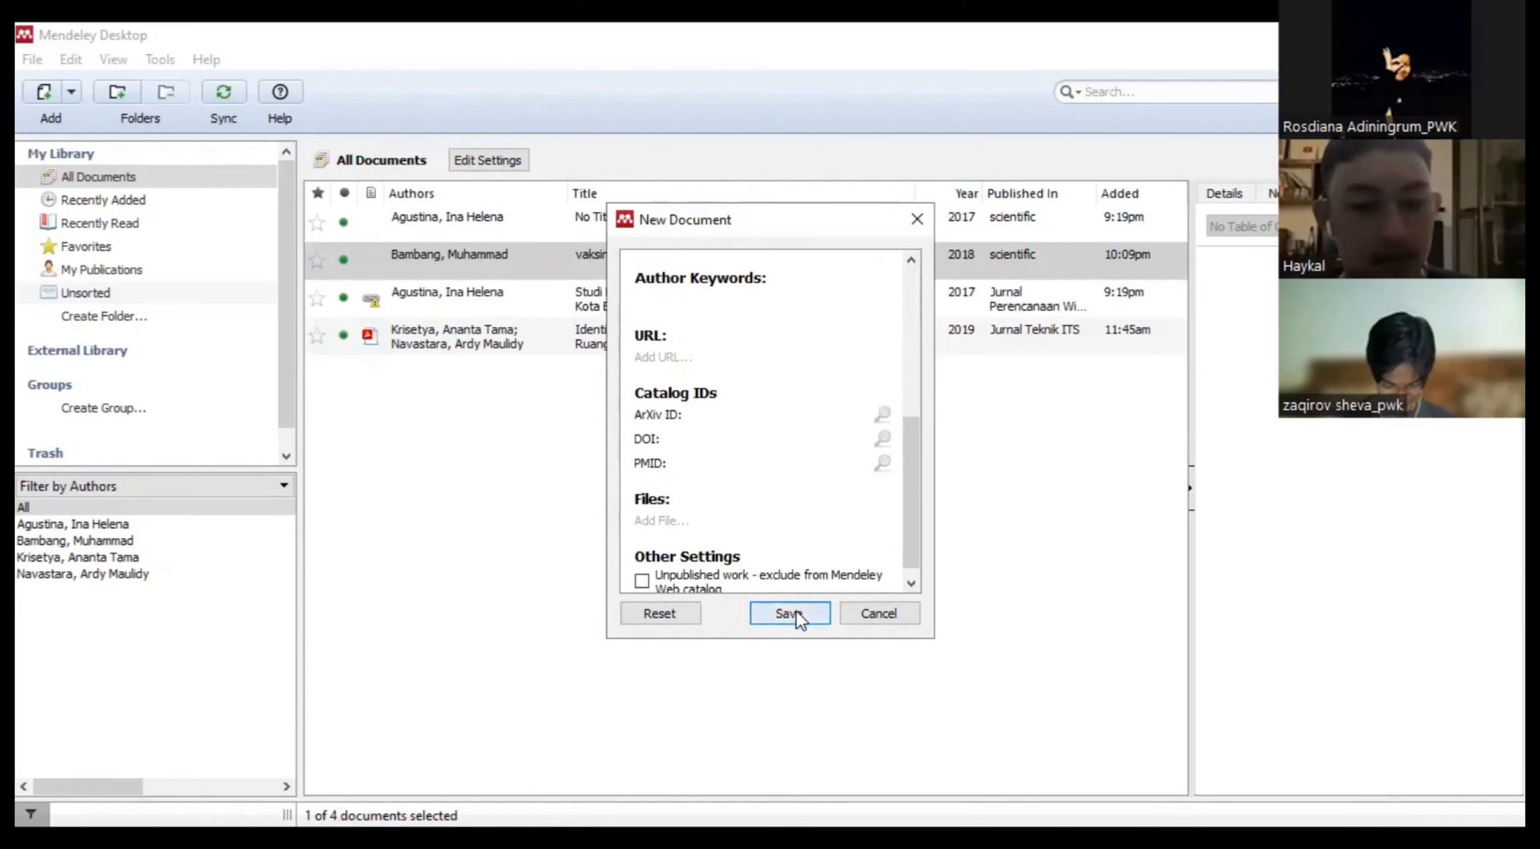
Step: Save the 'vaksin polio pada anak' entry and show the Jalan Tunjungan article's Contents outline
left_click(788, 613)
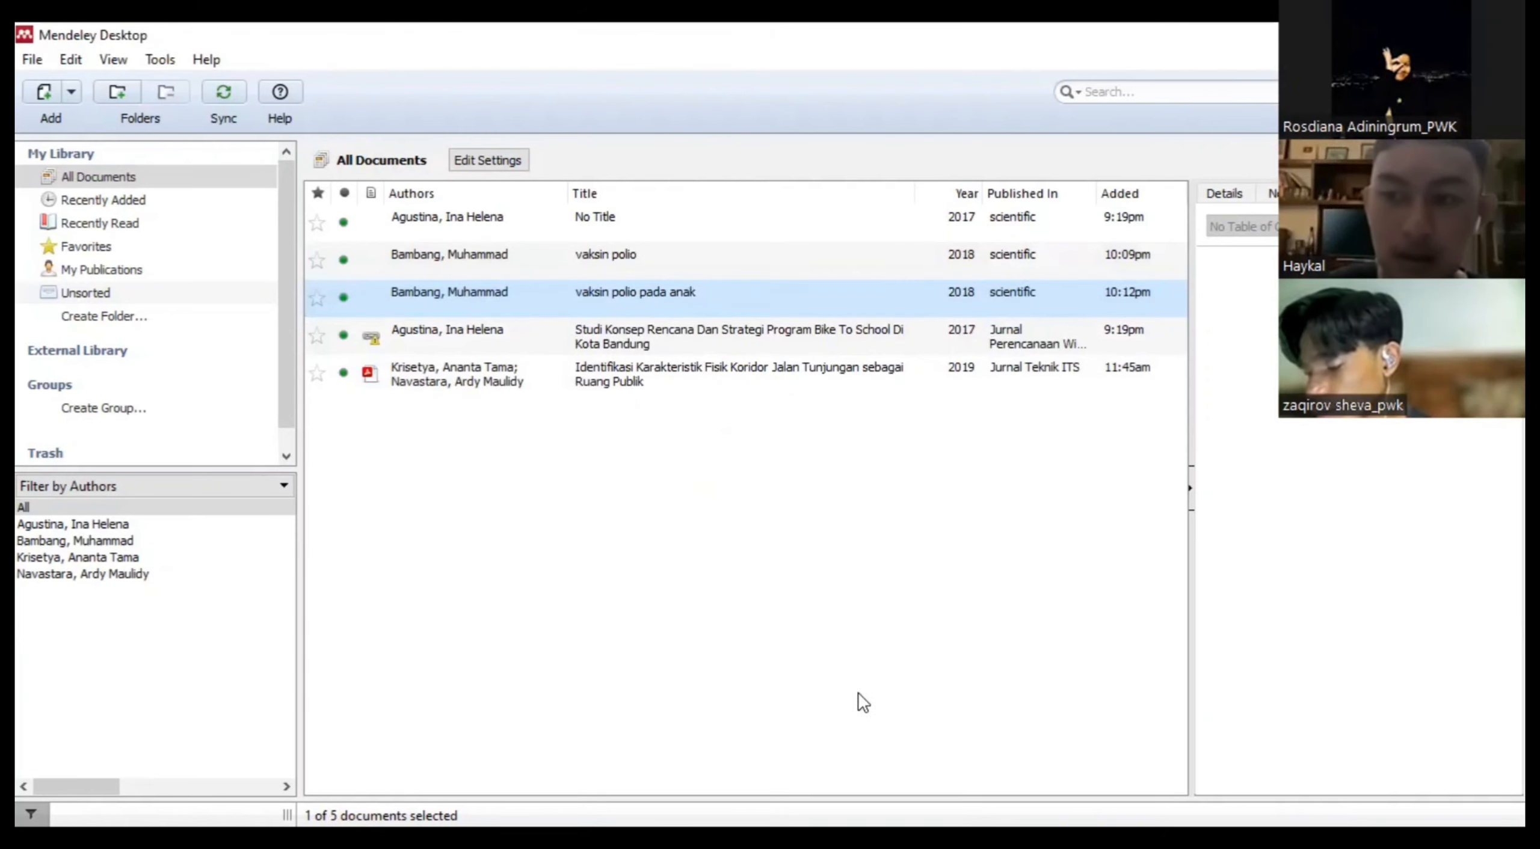
left_click(421, 374)
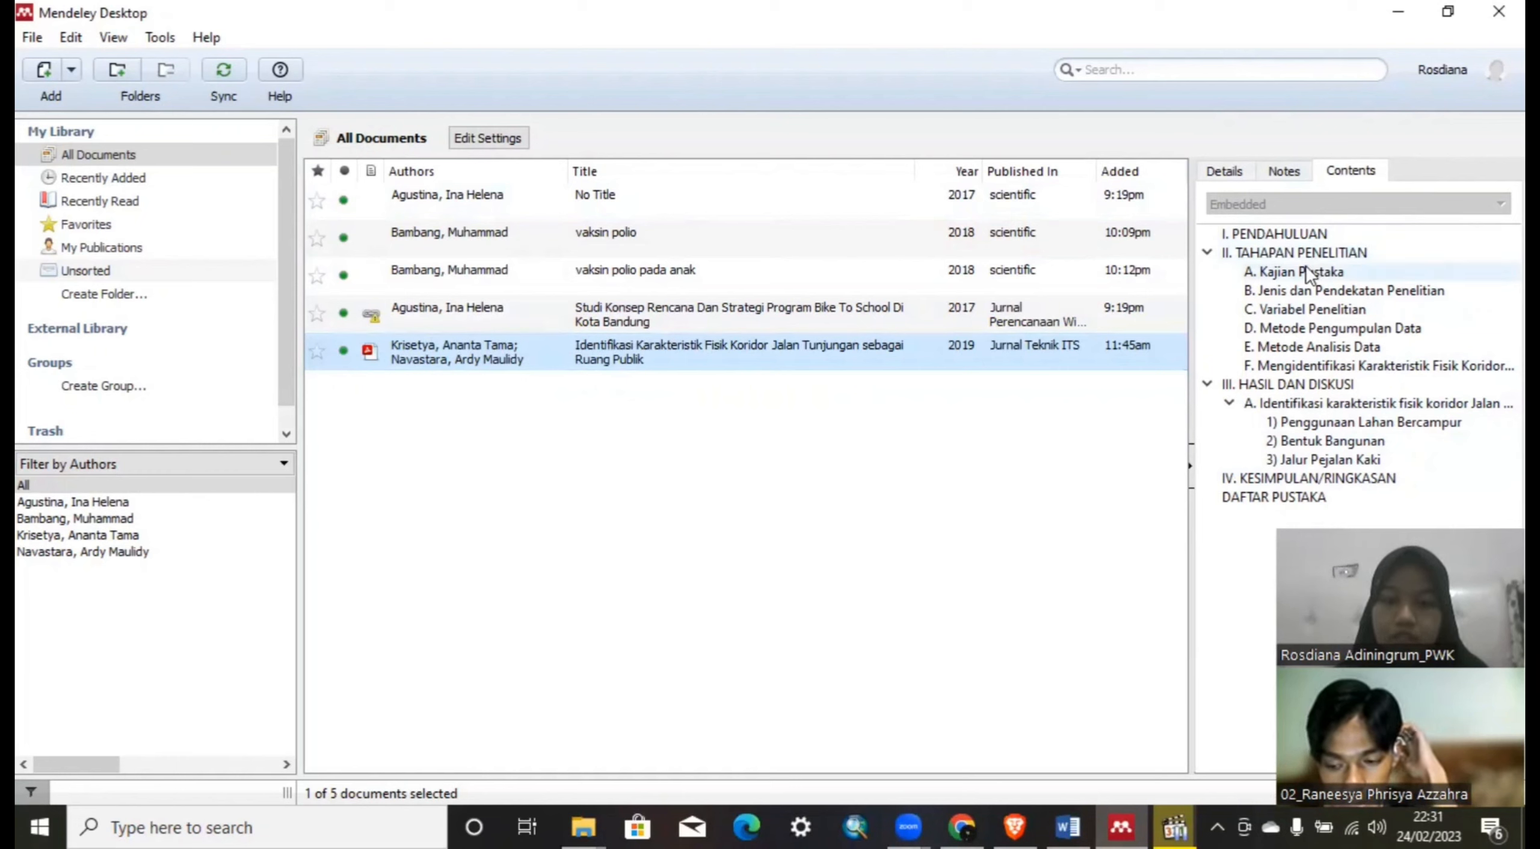
Step: Open the Jalan Tunjungan PDF at A. Kajian Pustaka and copy the sentence 'Secara fisik … membatasi.'
left_click(1331, 277)
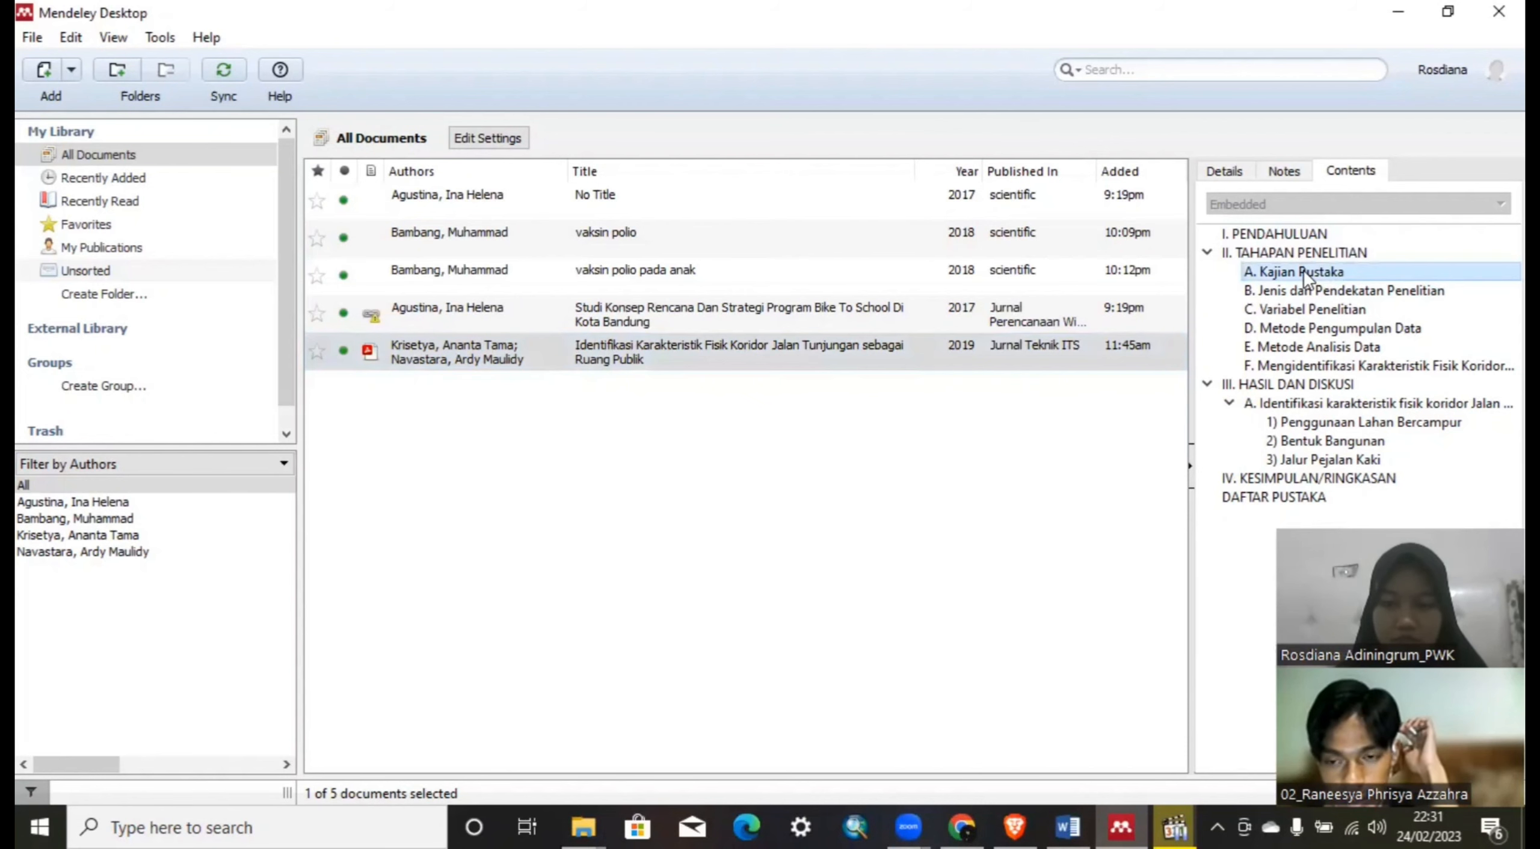
double_click(1303, 271)
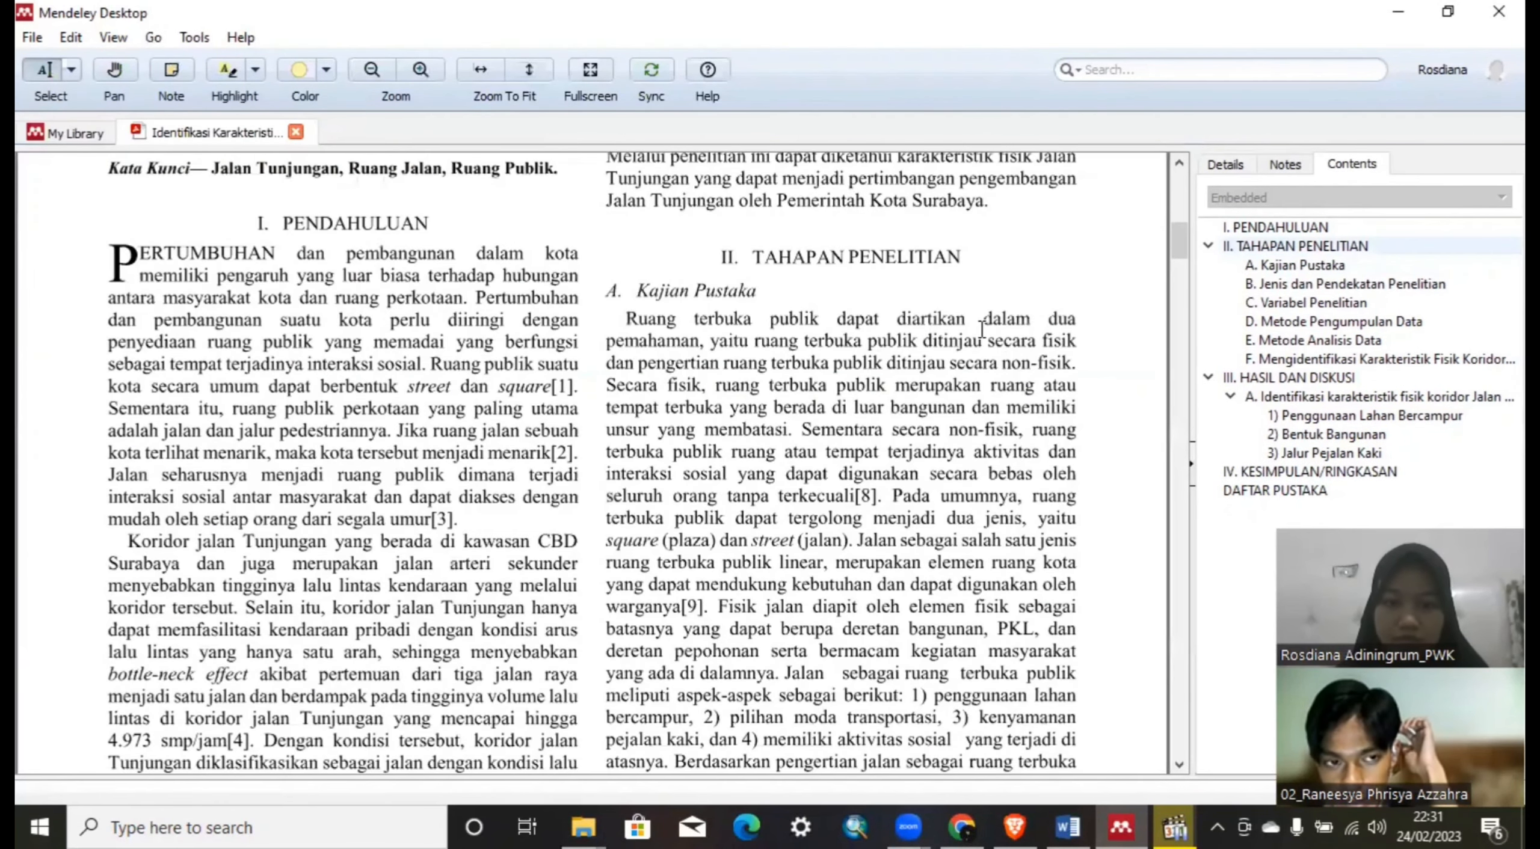
scroll(981, 330, "down", 1)
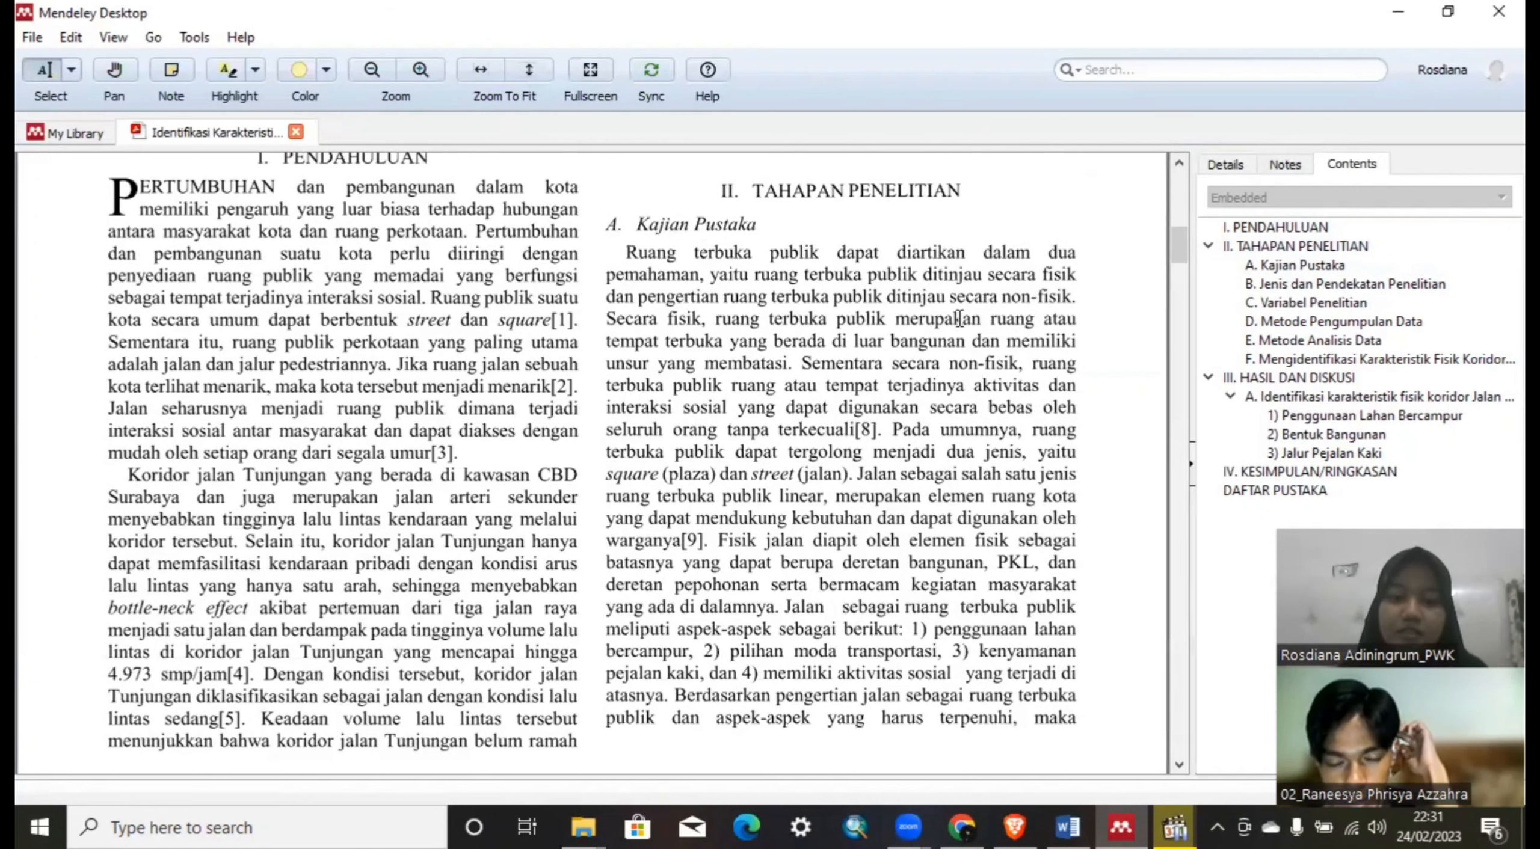
left_click_drag(604, 314, 760, 357)
left_click(609, 320)
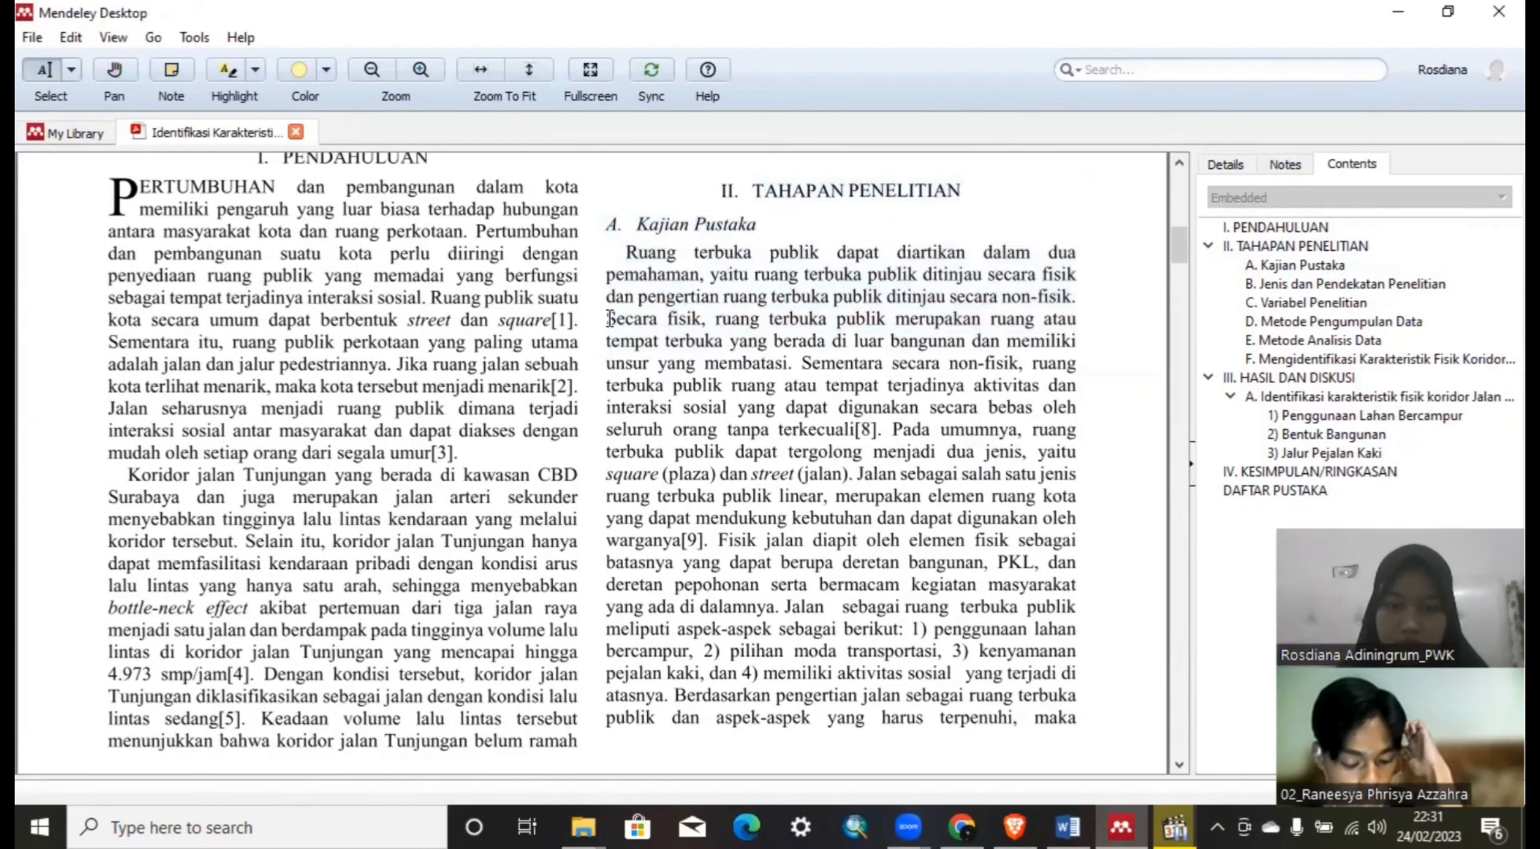
left_click_drag(608, 319, 789, 364)
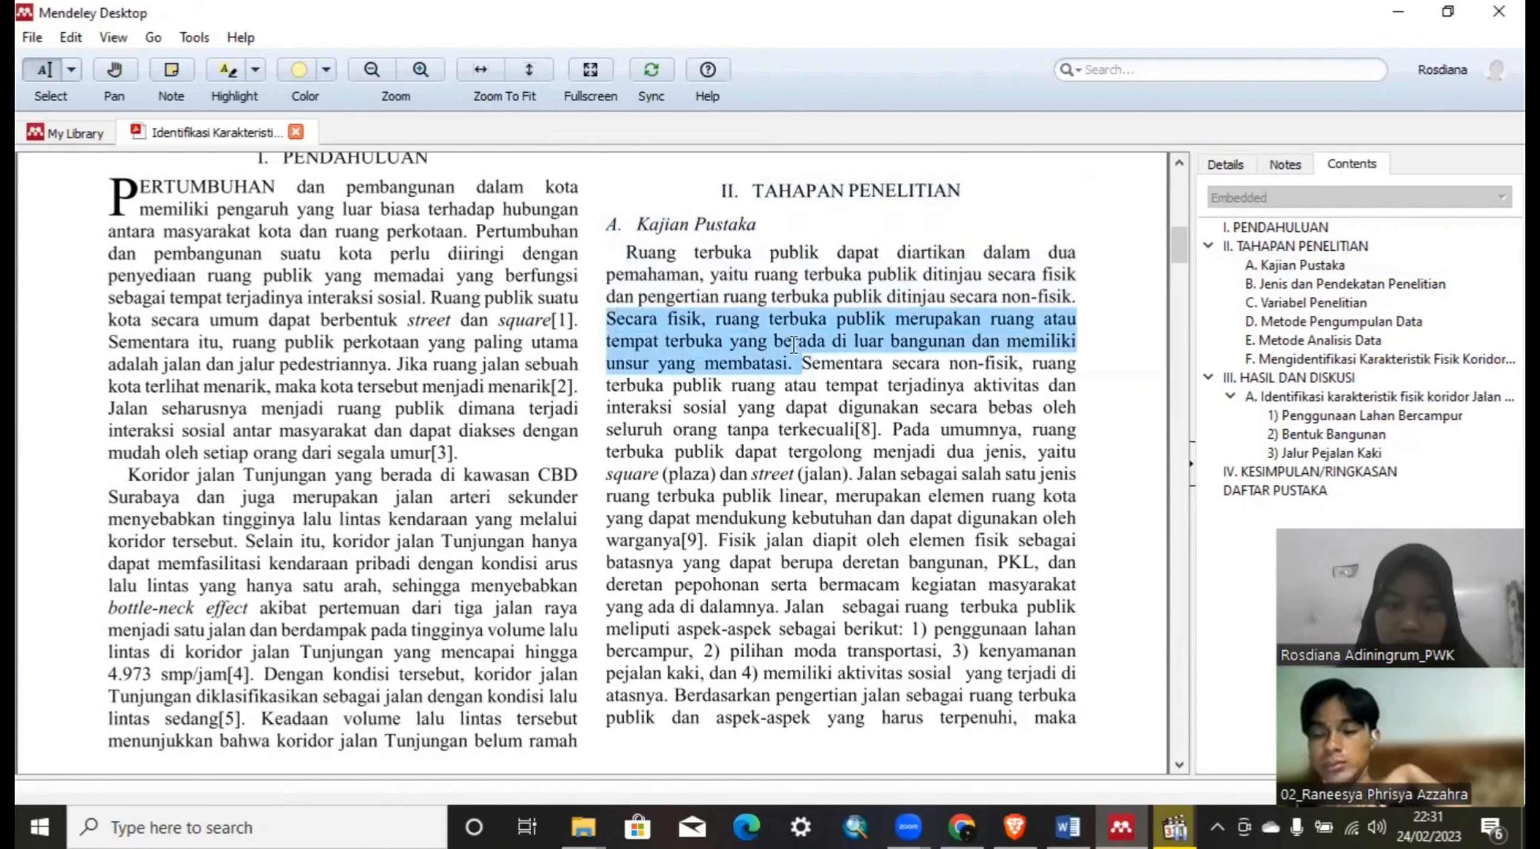
right_click(794, 350)
left_click(847, 416)
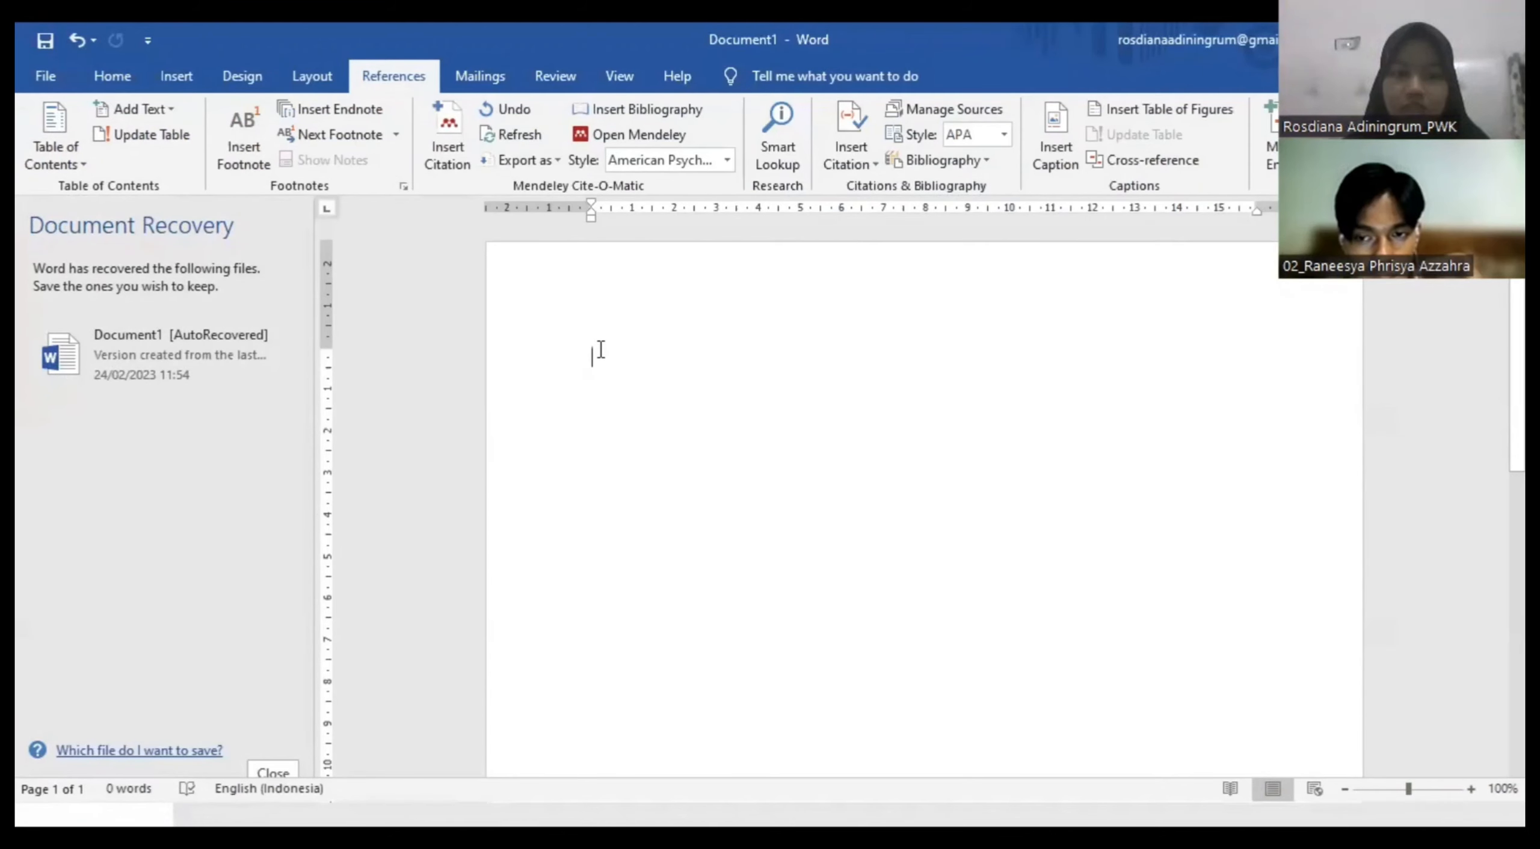
Step: Paste the sentence as plain text, delete the trailing 'Sementara', and insert a Mendeley citation
right_click(600, 349)
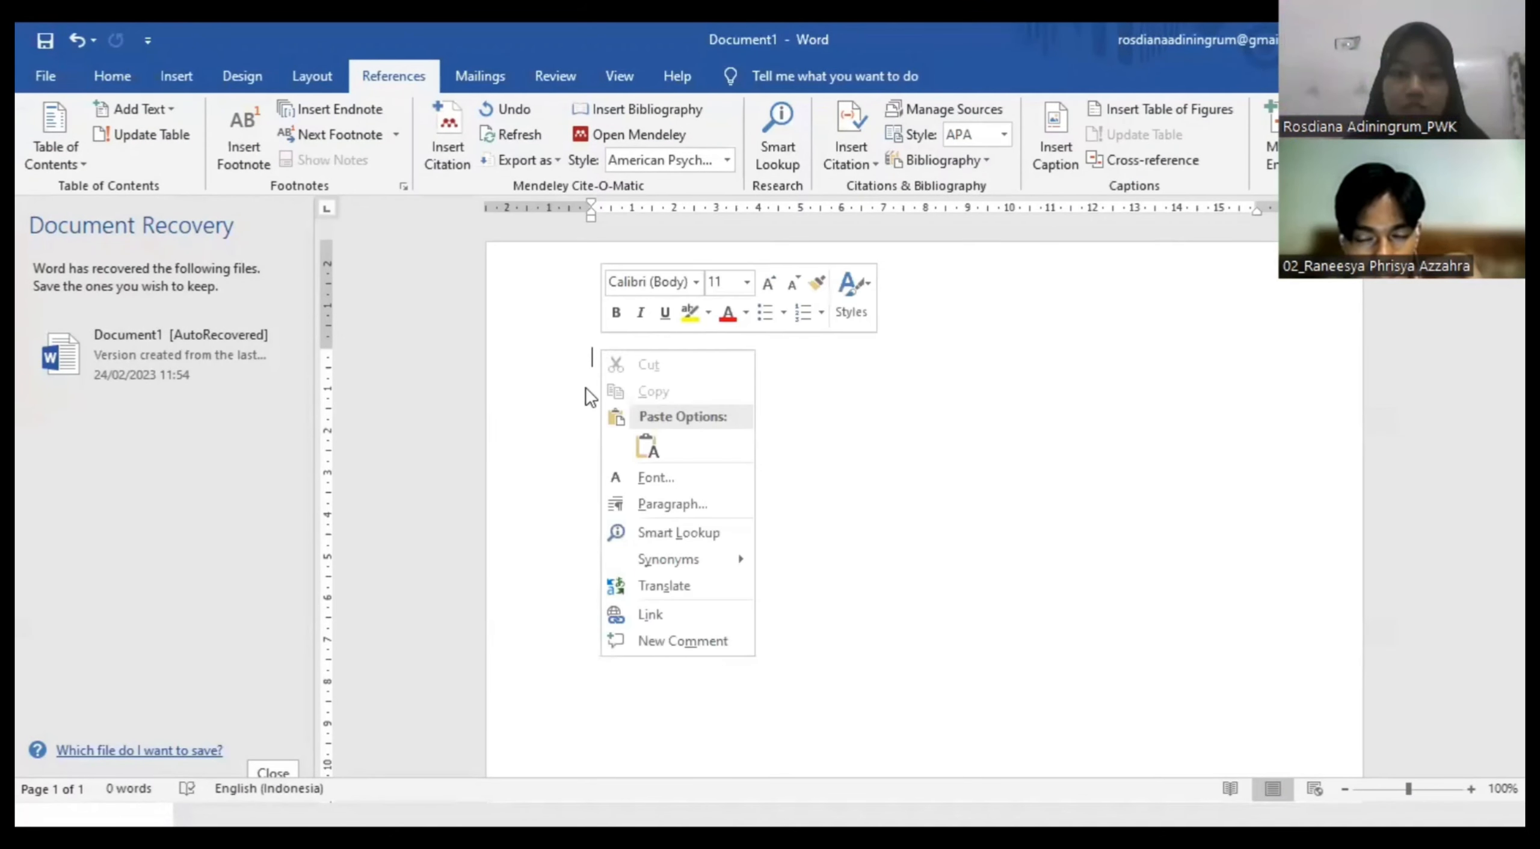
left_click(640, 436)
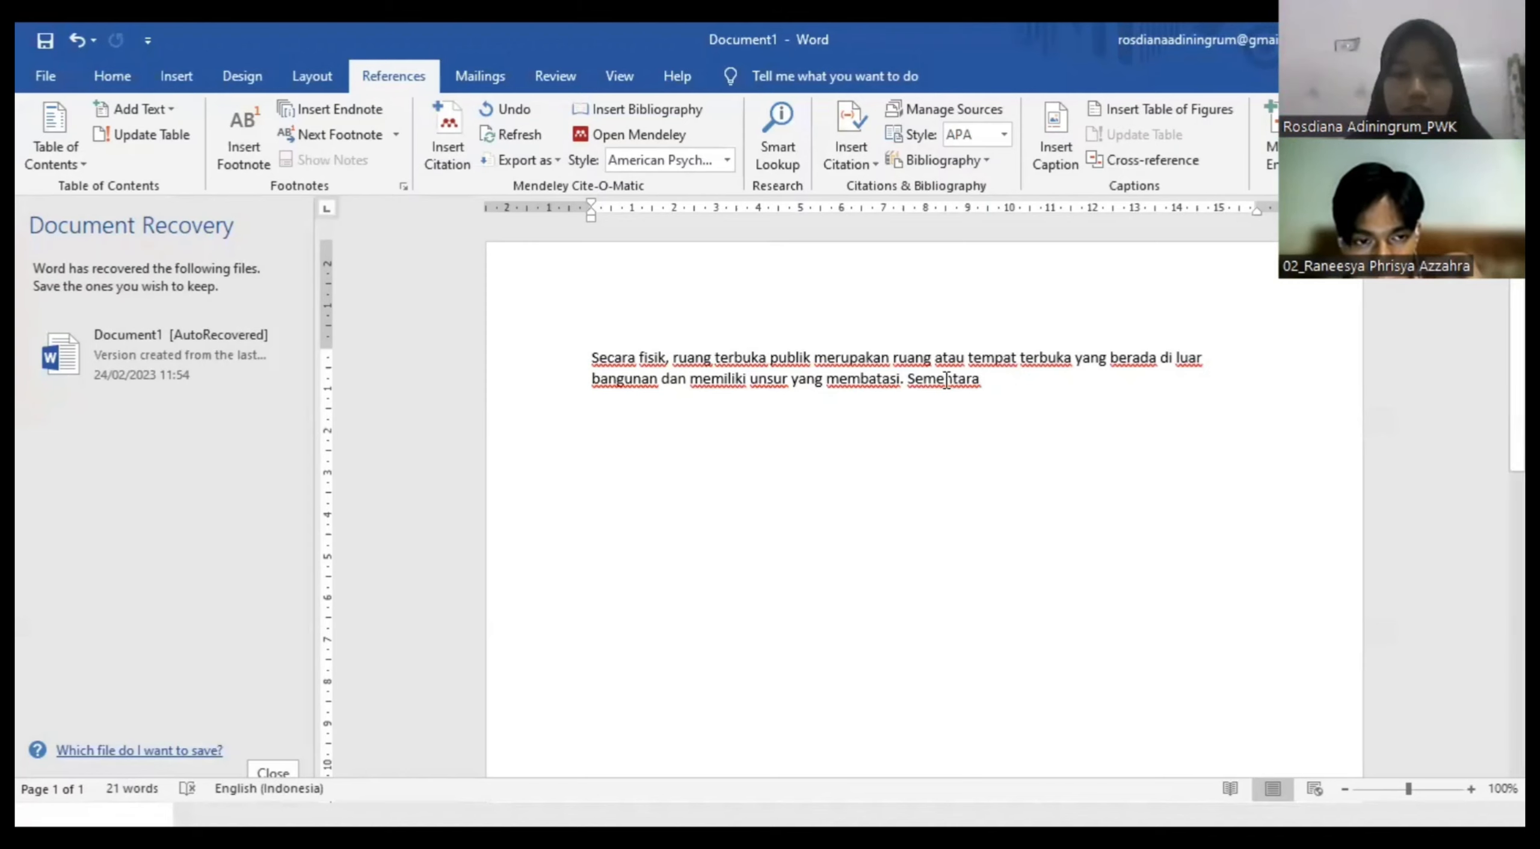
left_click_drag(981, 379, 910, 377)
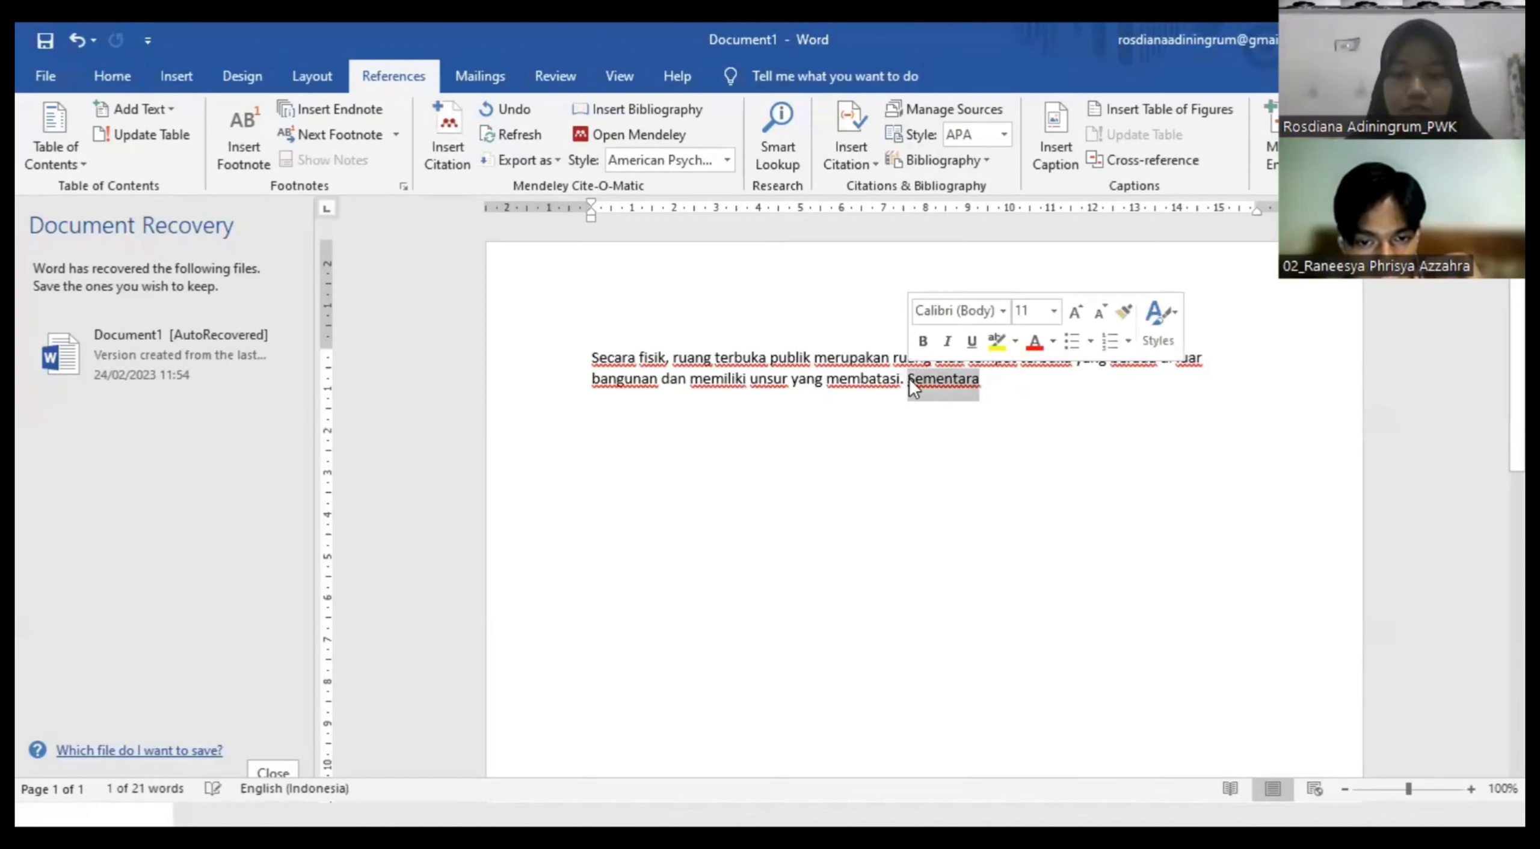
key("BackSpace")
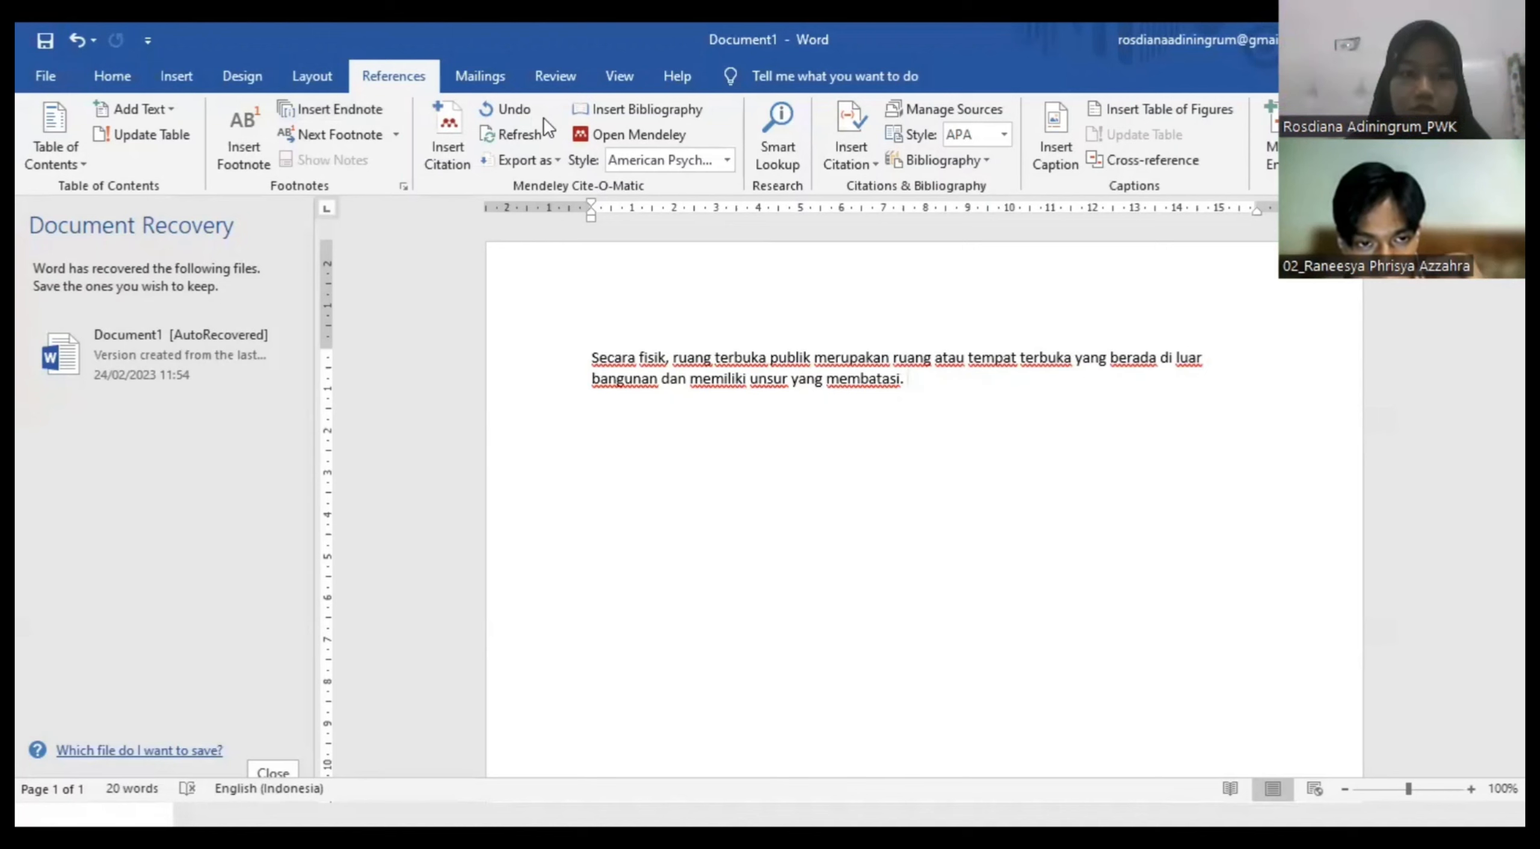
left_click(468, 120)
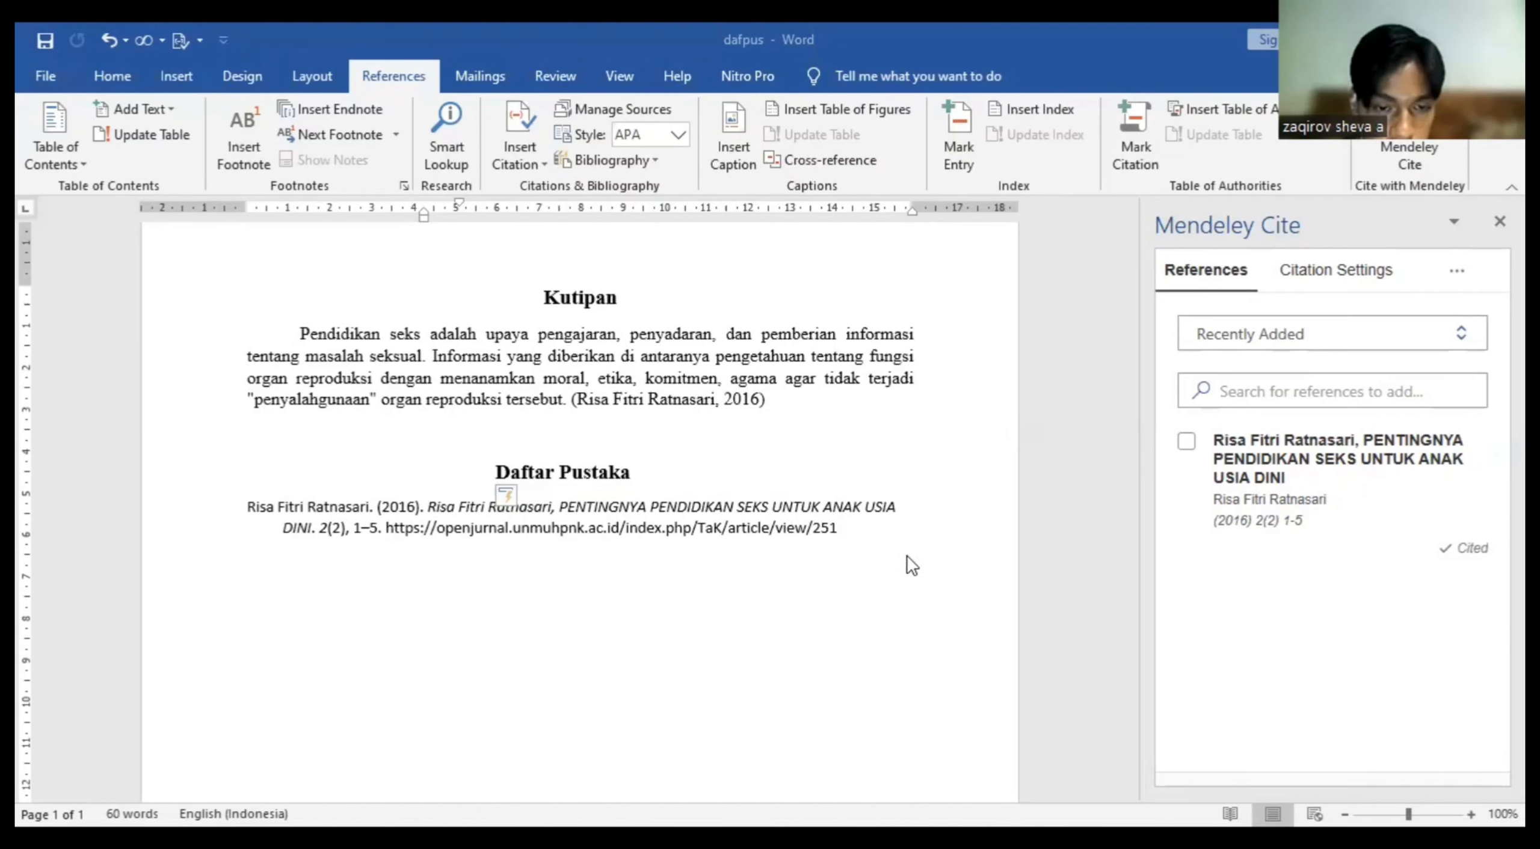
Step: Delete the old reference text under Daftar Pustaka and remove the empty bibliography box
left_click_drag(929, 533, 122, 533)
key("BackSpace")
key("BackSpace")
key("BackSpace")
key("BackSpace")
key("BackSpace")
key("BackSpace")
key("BackSpace")
key("BackSpace")
key("BackSpace")
key("BackSpace")
key("BackSpace")
key("BackSpace")
key("BackSpace")
key("BackSpace")
key("BackSpace")
key("BackSpace")
key("BackSpace")
key("BackSpace")
key("BackSpace")
key("BackSpace")
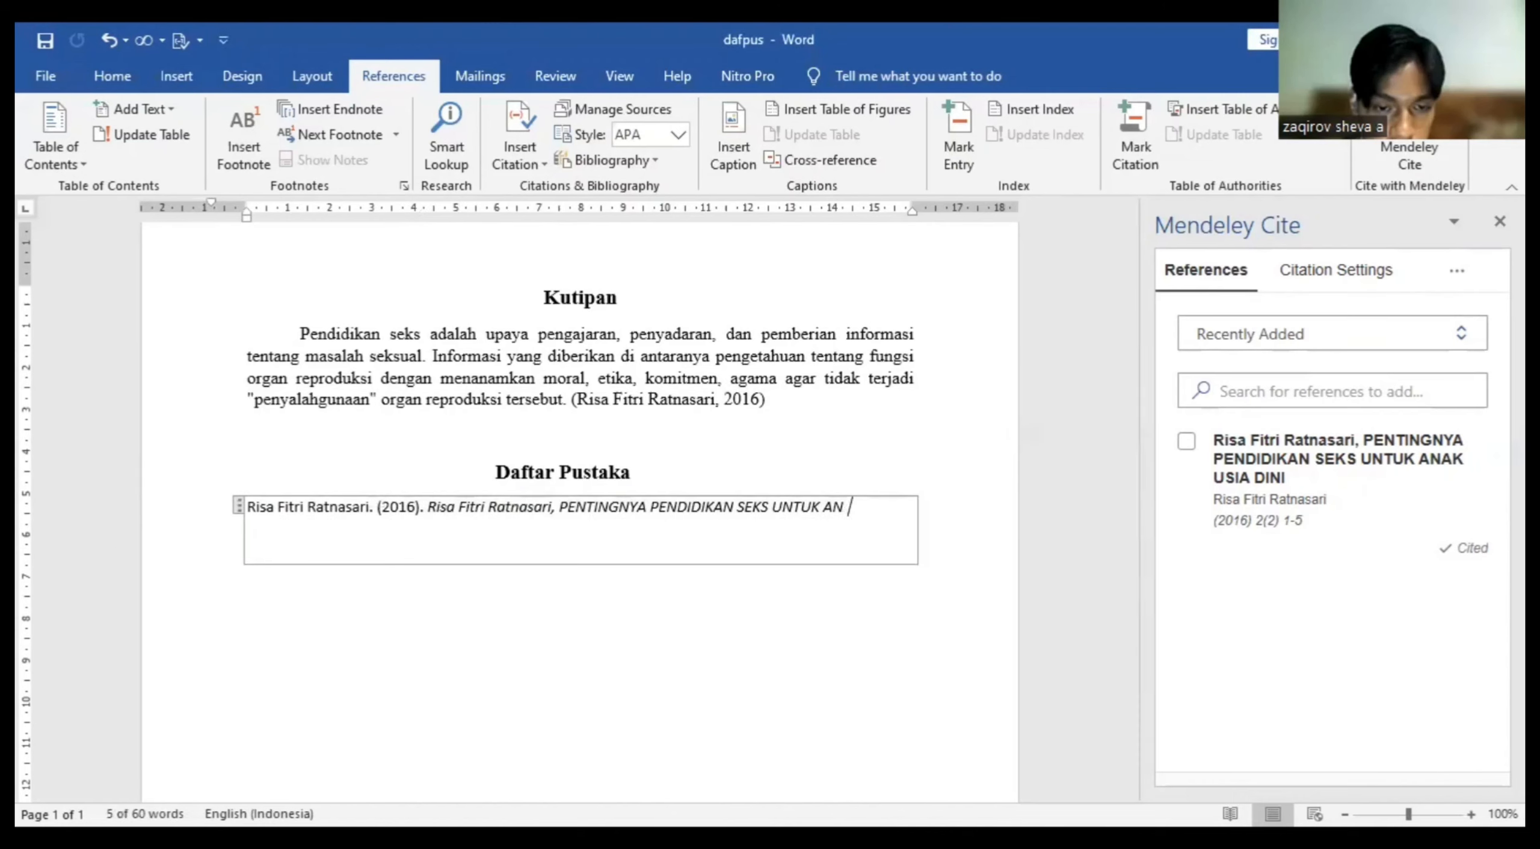
left_click_drag(741, 508, 161, 526)
key("BackSpace")
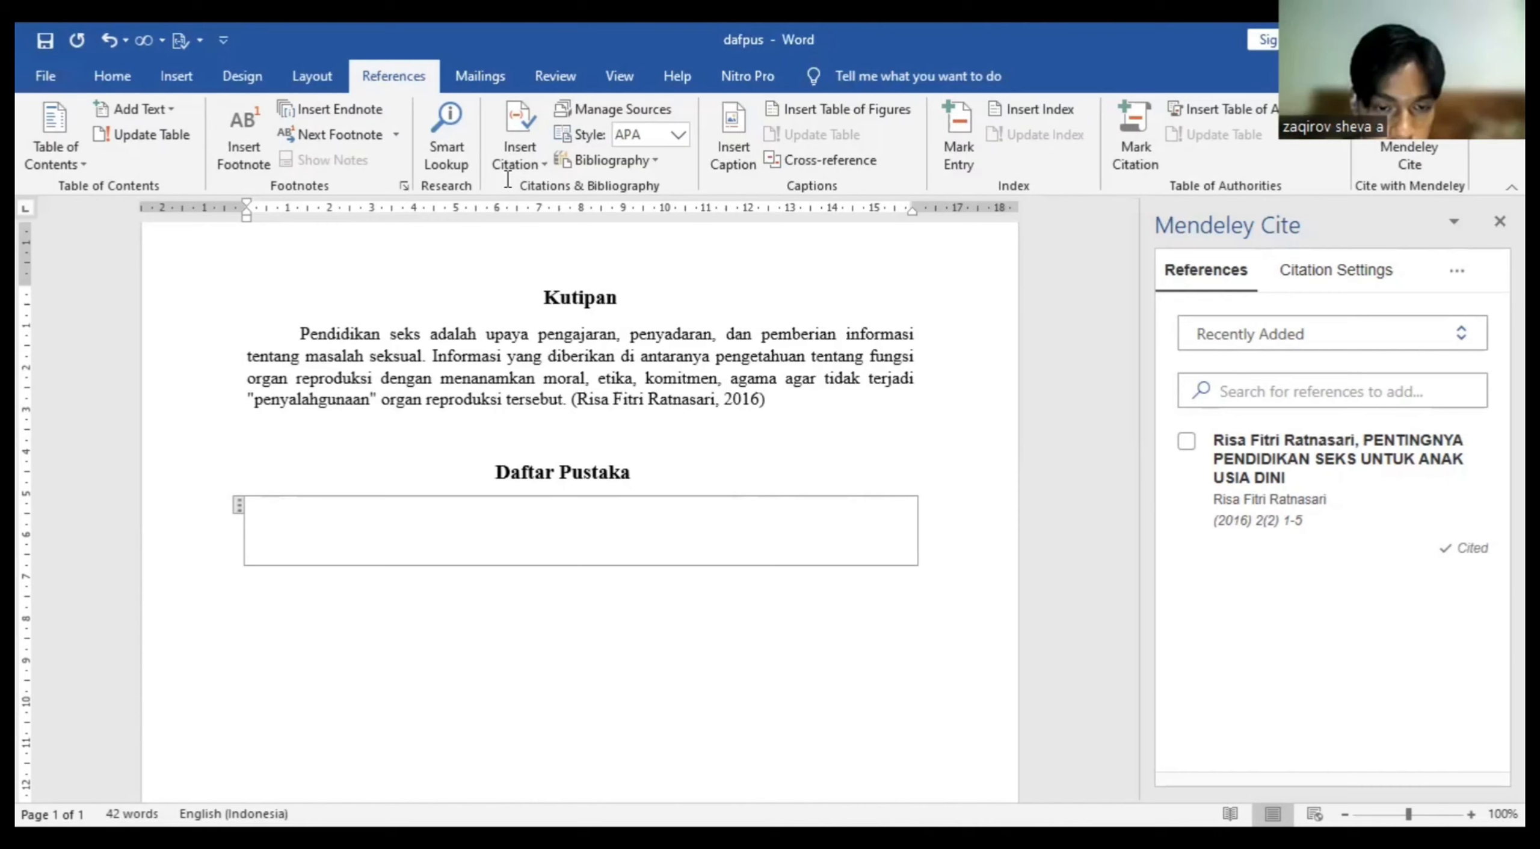
key("ctrl+z")
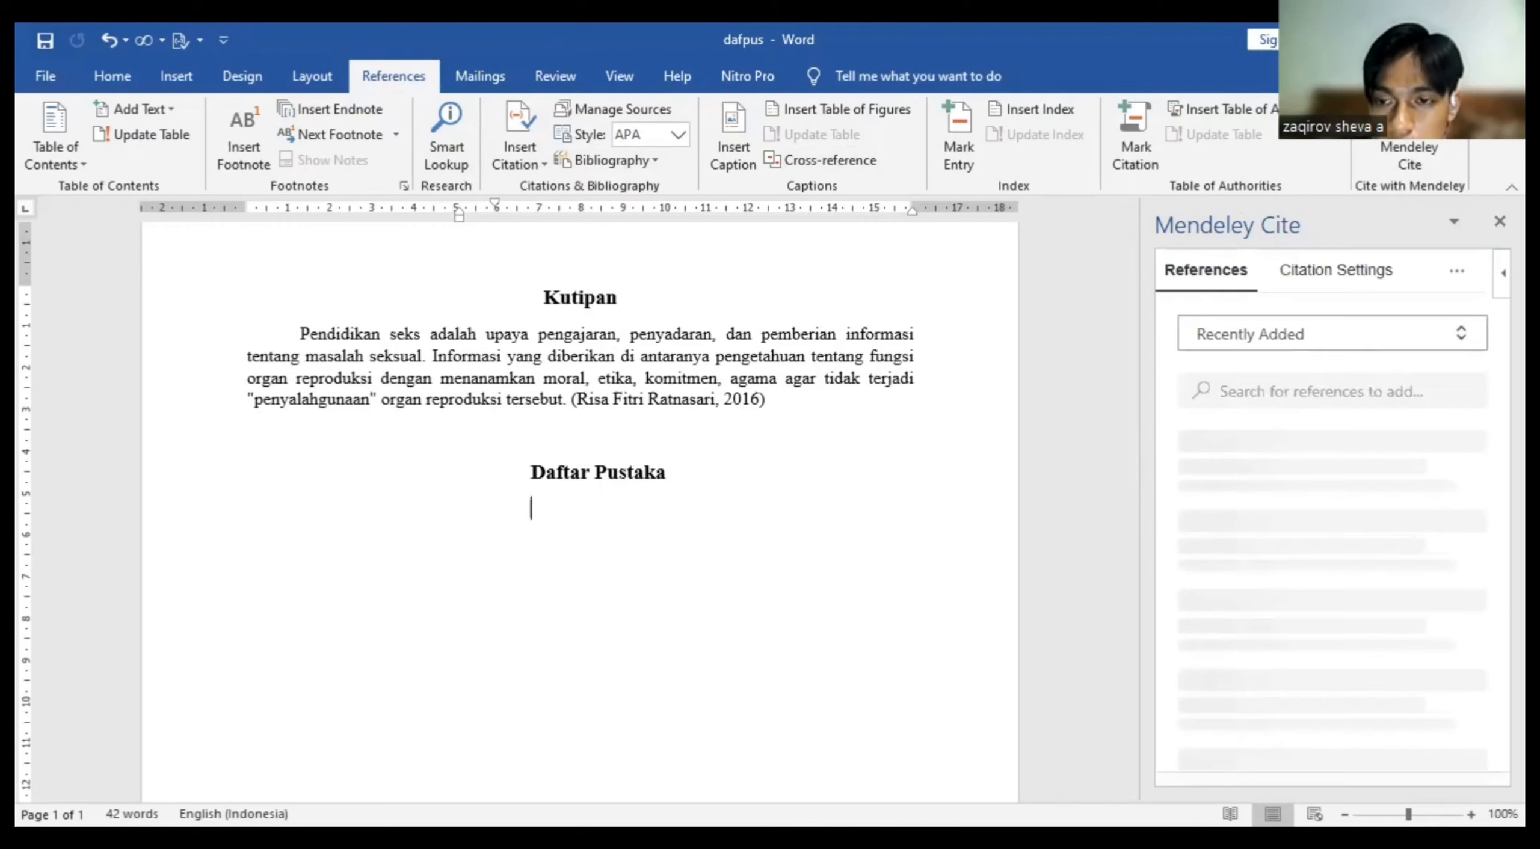
Step: Insert the Mendeley Cite APA bibliography for the 2016 PENTINGNYA PENDIDIKAN SEKS UNTUK ANAK USIA DINI article under Daftar Pustaka
left_click(1455, 280)
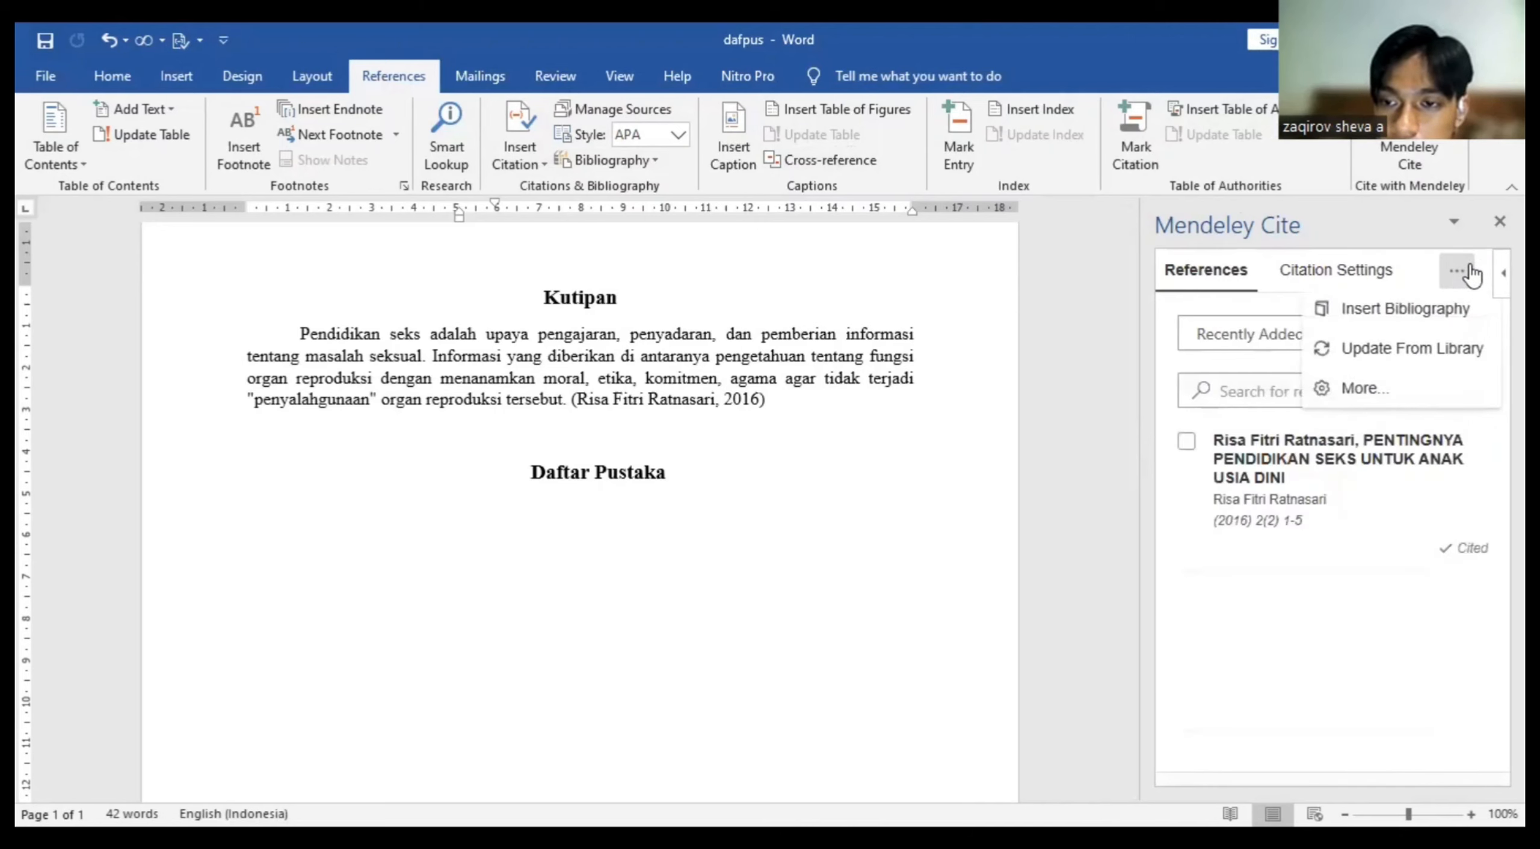
left_click(1363, 310)
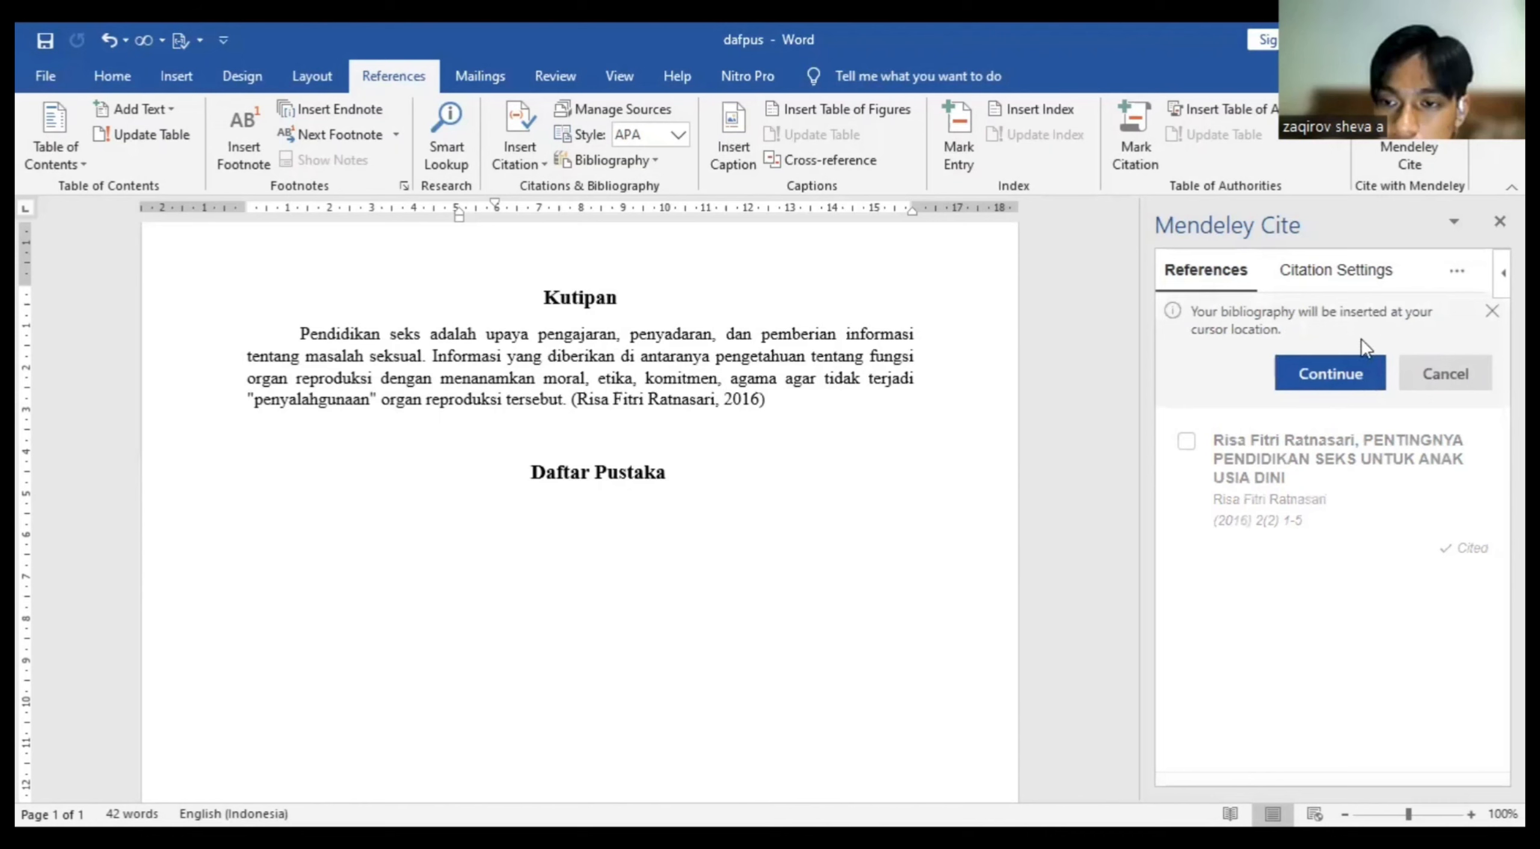
left_click(1354, 379)
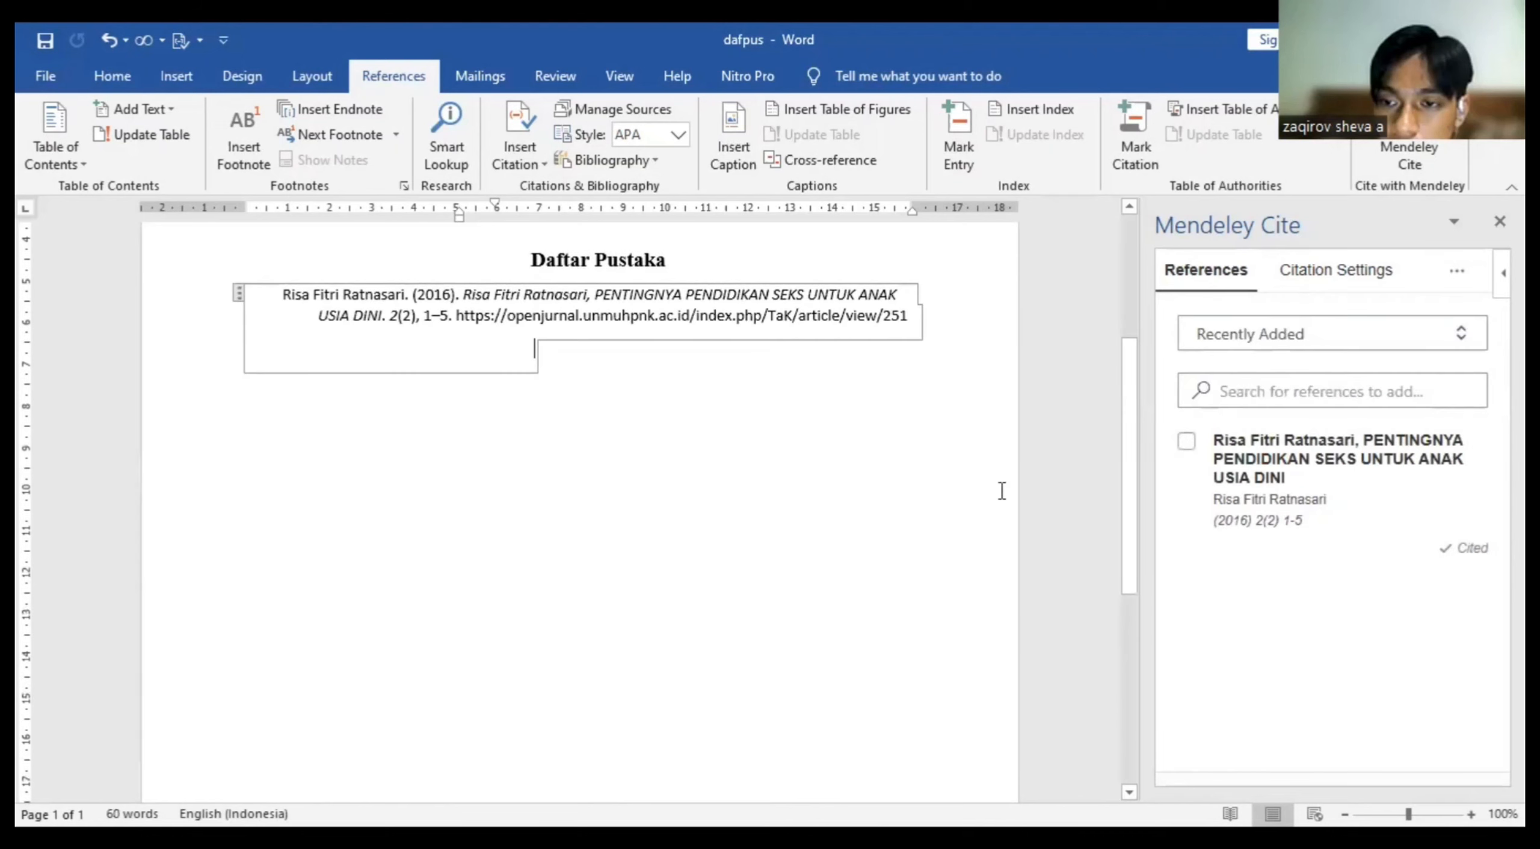
scroll(837, 546, "up", 3)
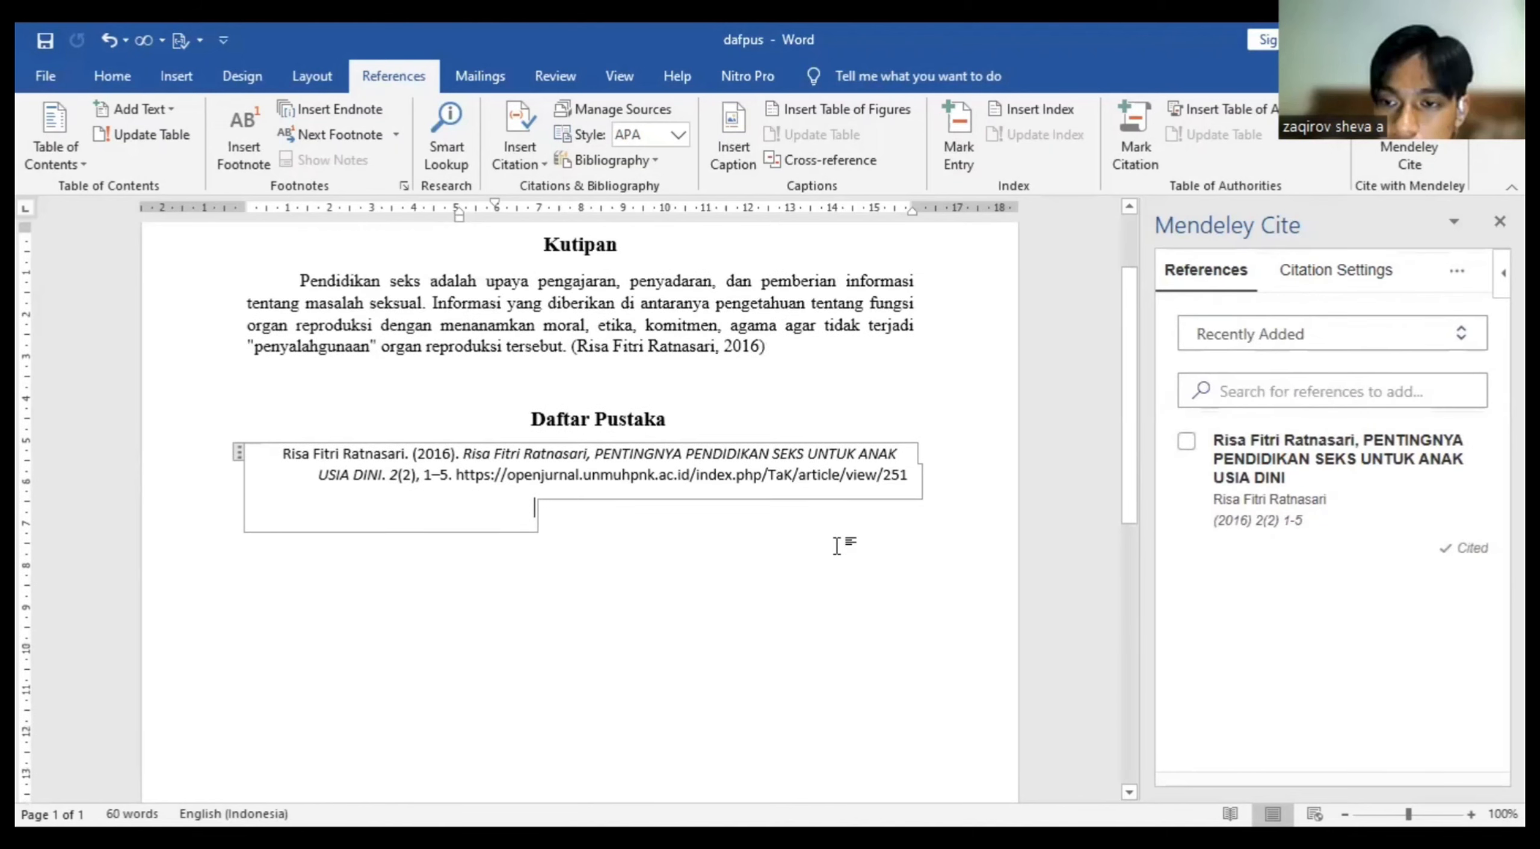